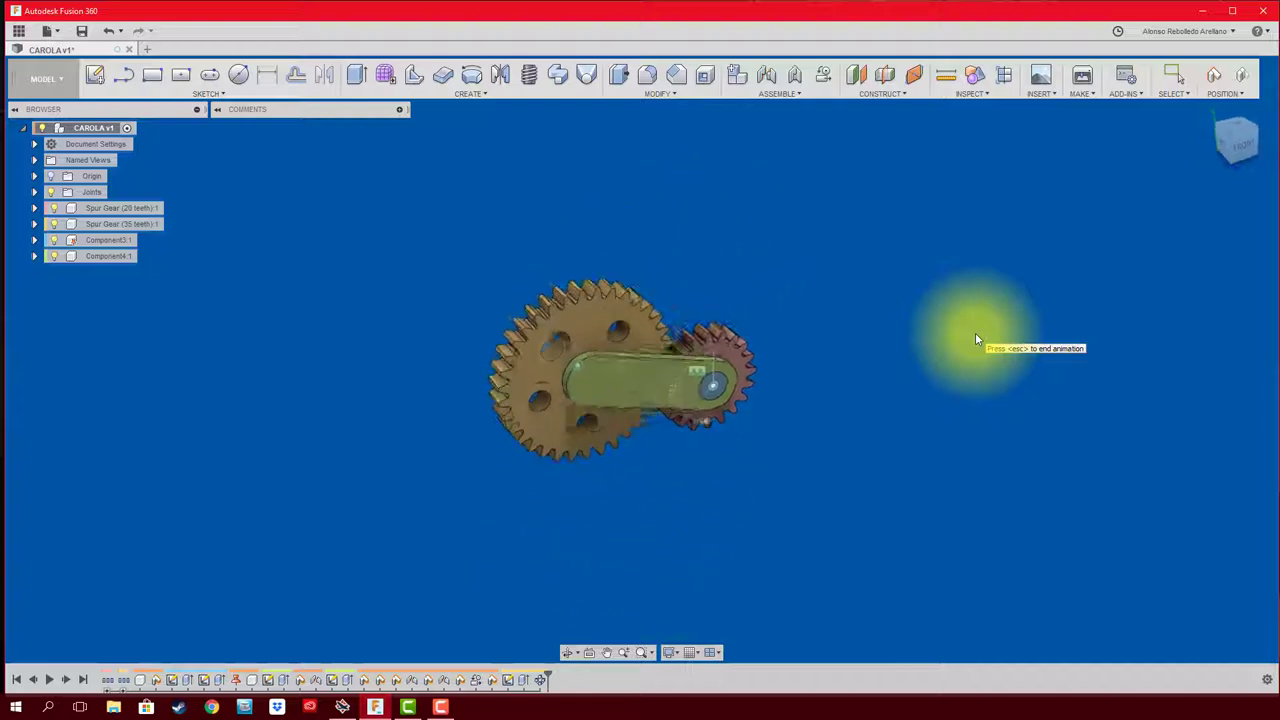
Step: Start a new blank design and close CAROLA v1 without saving
mouse_move(976, 339)
shift+middle_down()
mouse_move(686, 409)
mouse_move(752, 380)
mouse_move(961, 389)
shift+middle_up()
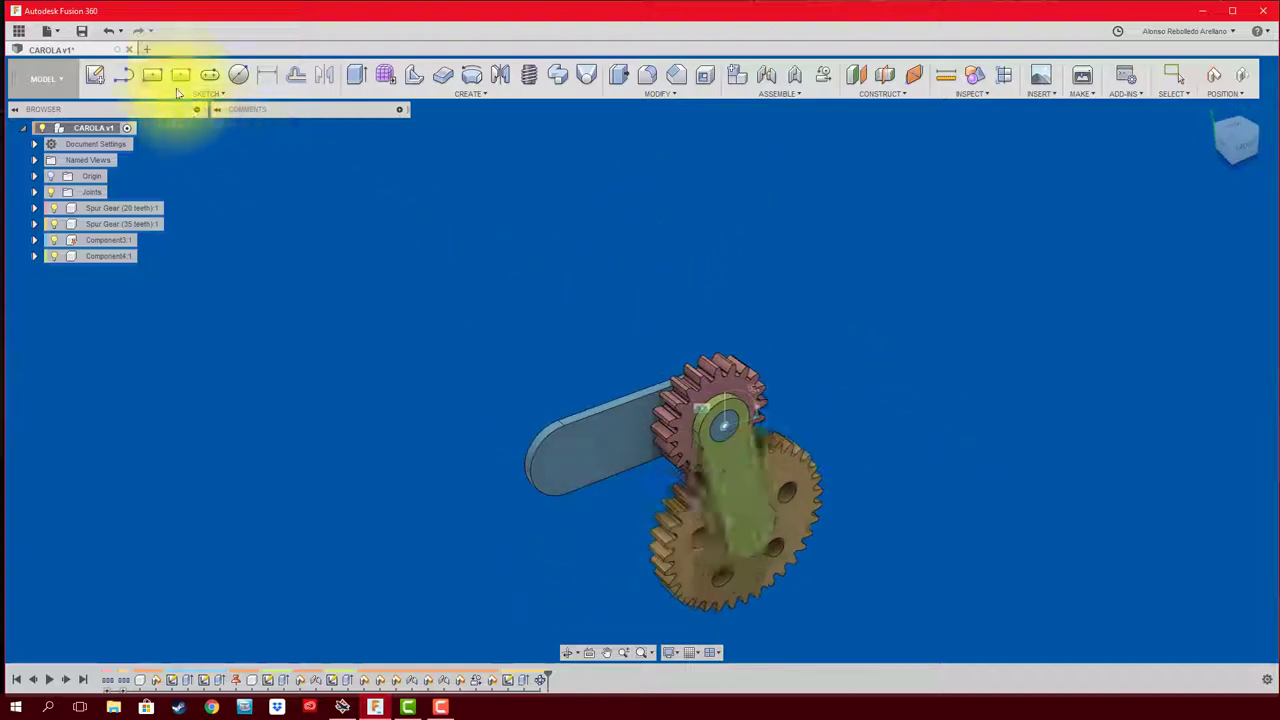
click(146, 51)
click(129, 50)
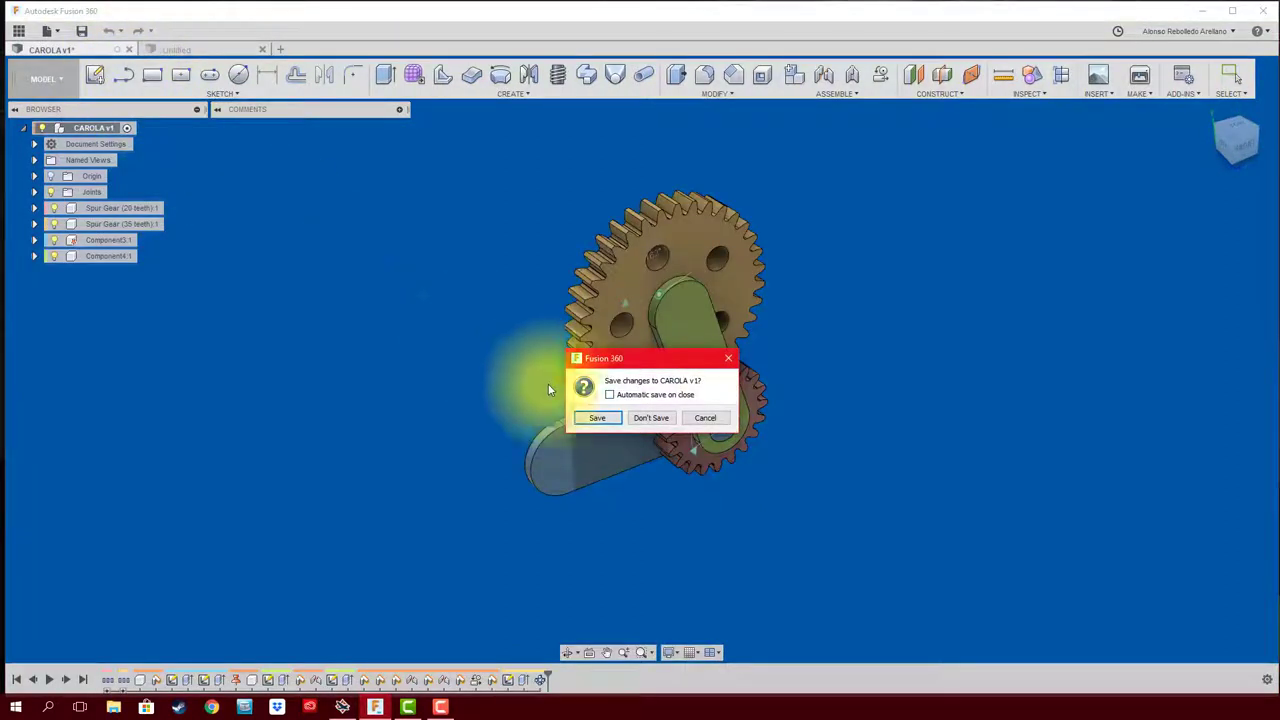
click(651, 417)
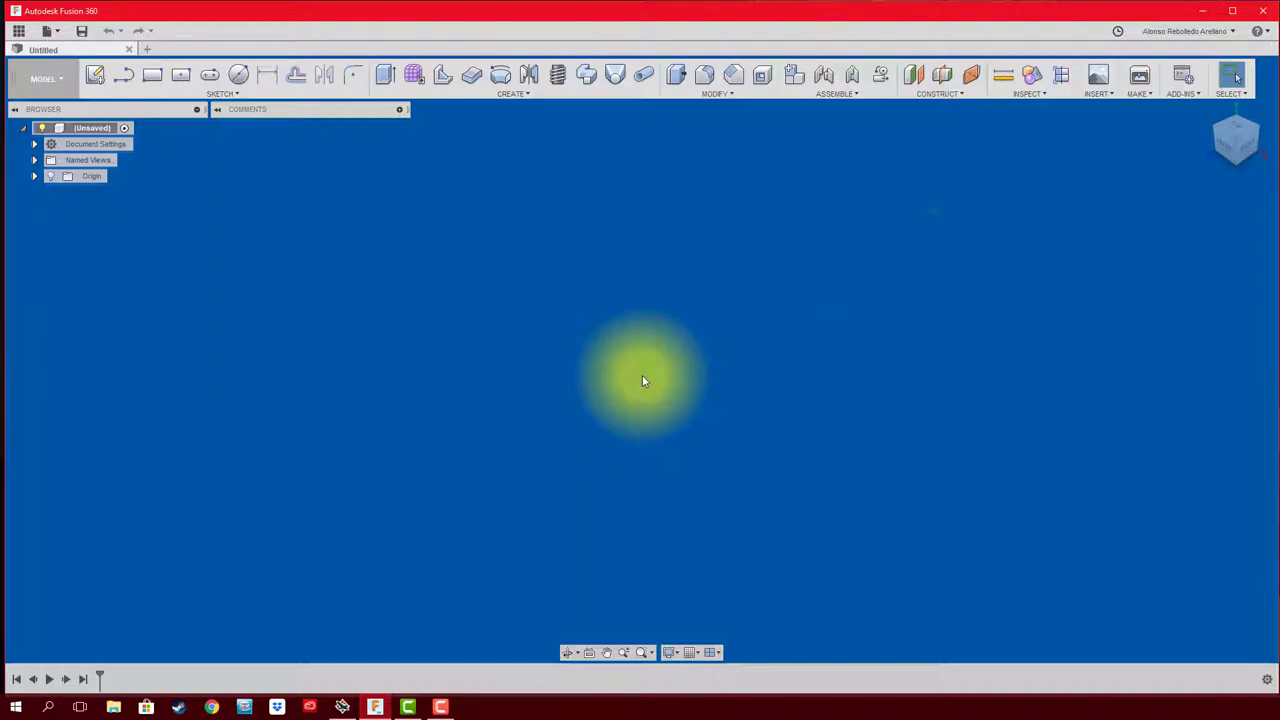
Step: Run the SpurGear script from Scripts and Add-Ins
click(1181, 77)
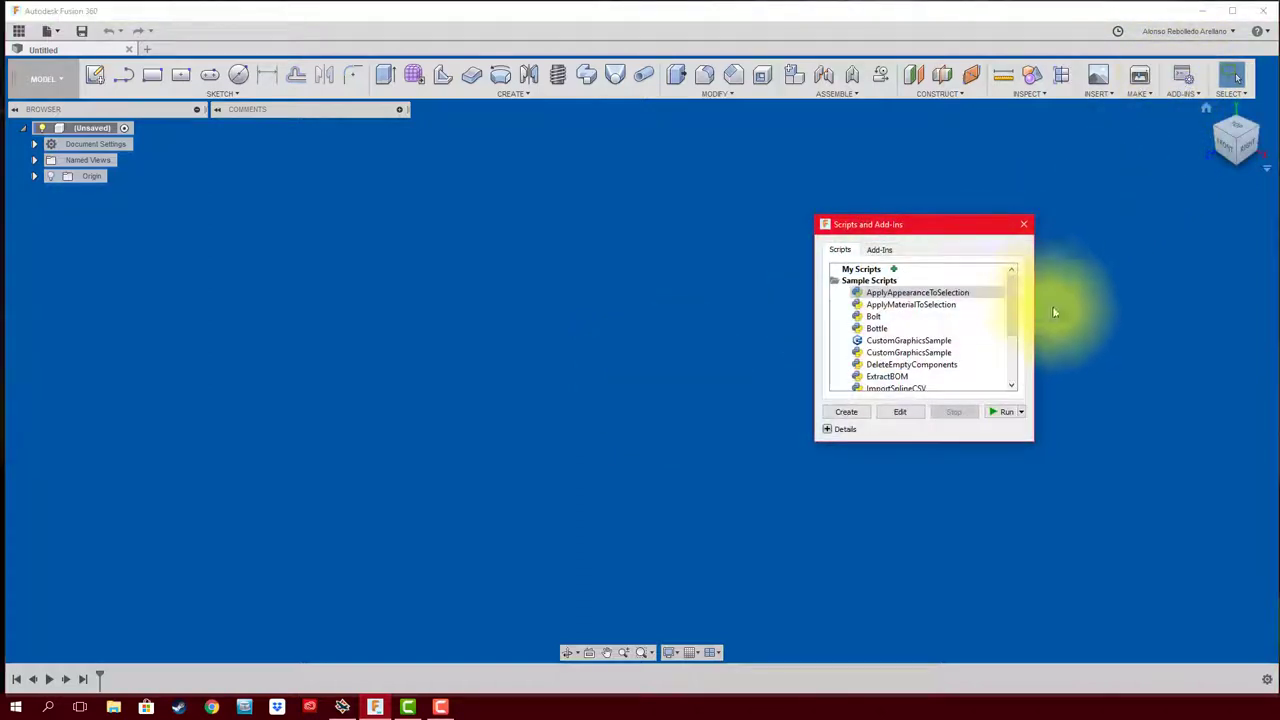
drag(1011, 300, 1012, 348)
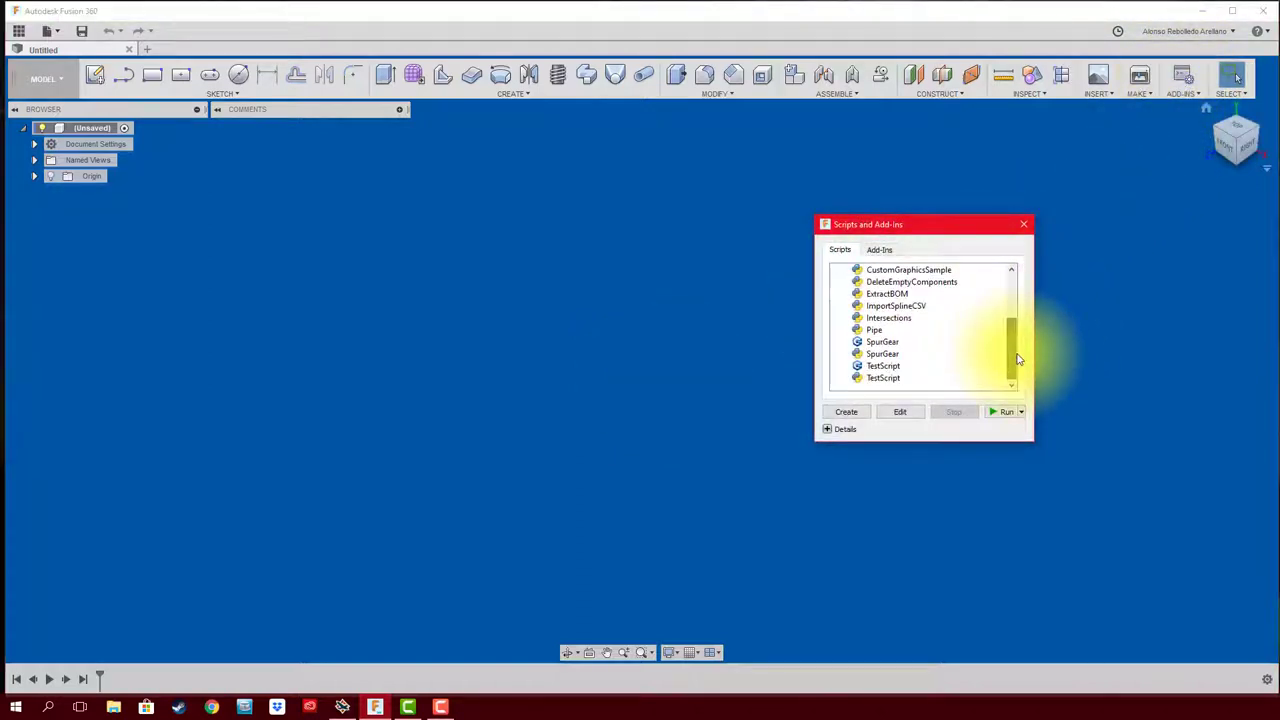
click(883, 354)
click(1000, 412)
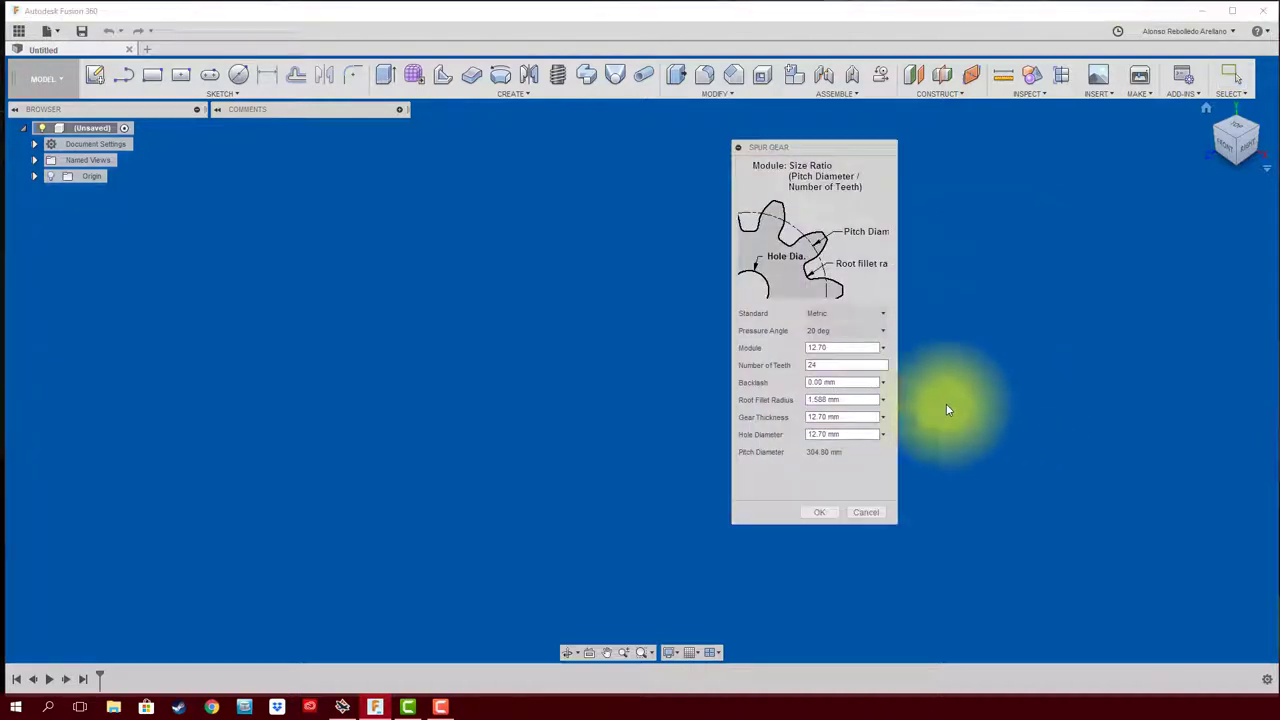
Step: Generate the gear with module 2, 20 teeth, thickness 10, hole 10 and root fillet 1
click(852, 364)
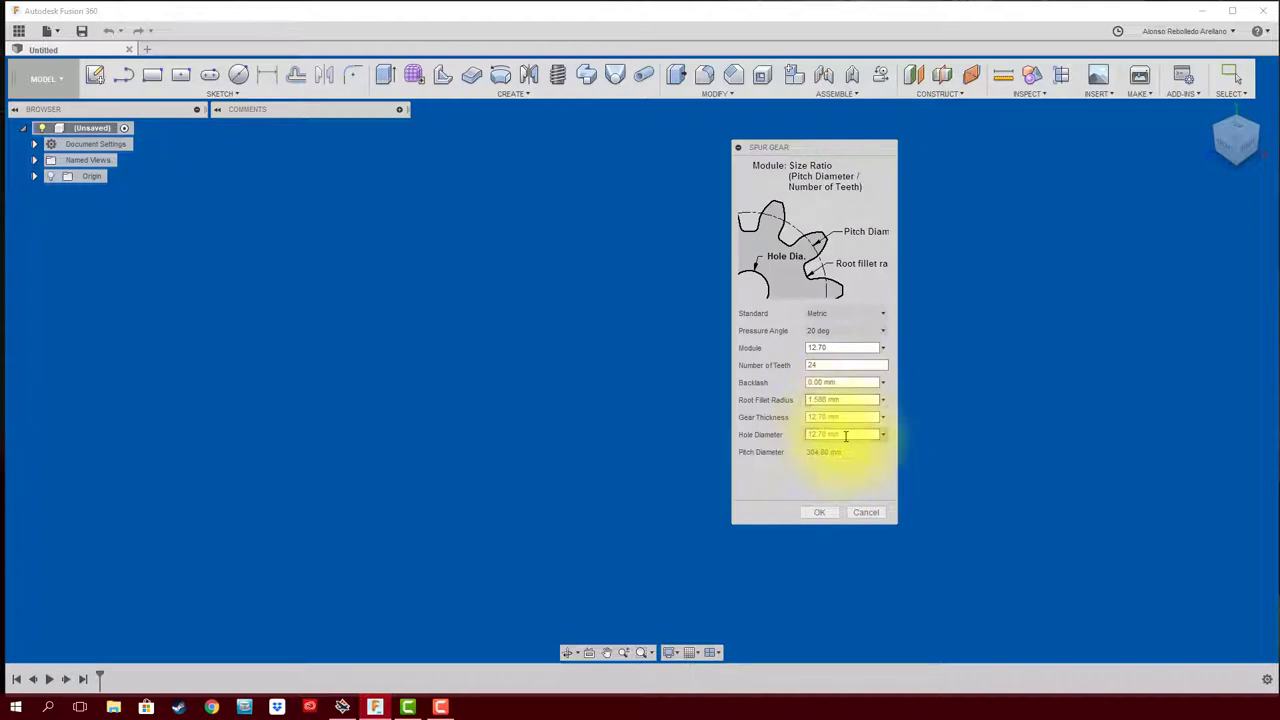
click(852, 436)
text(10)
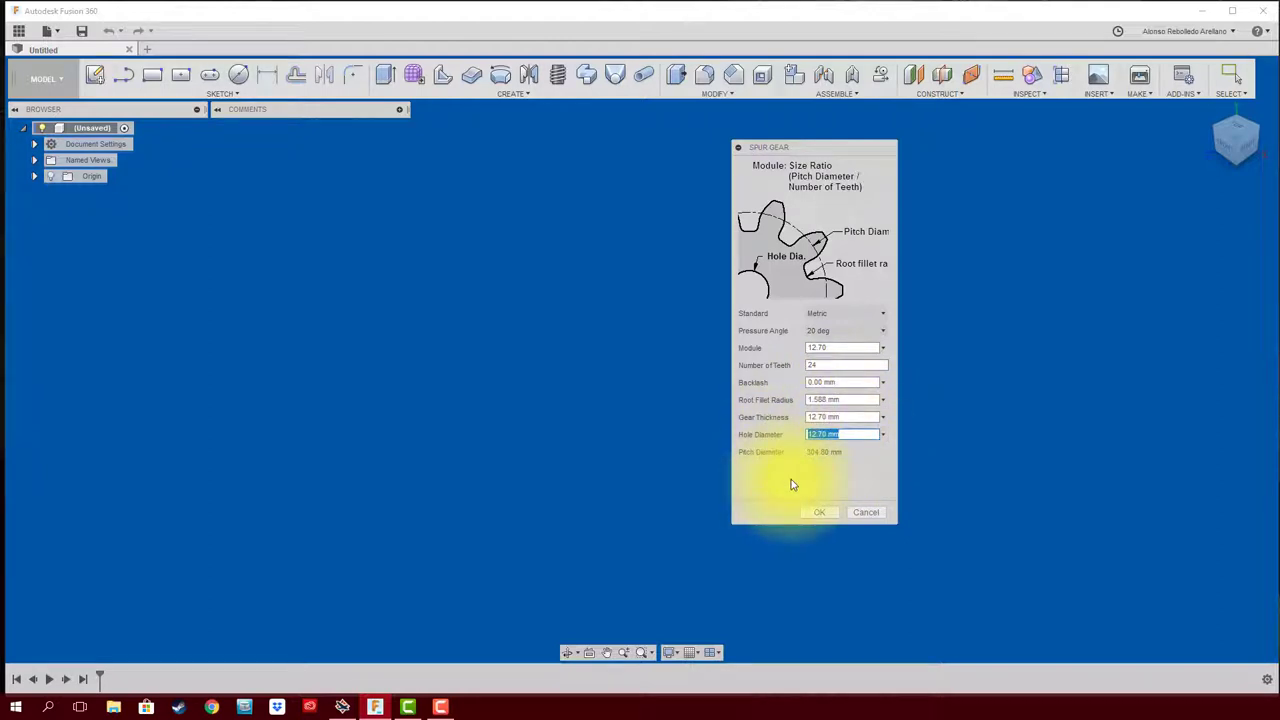
click(845, 420)
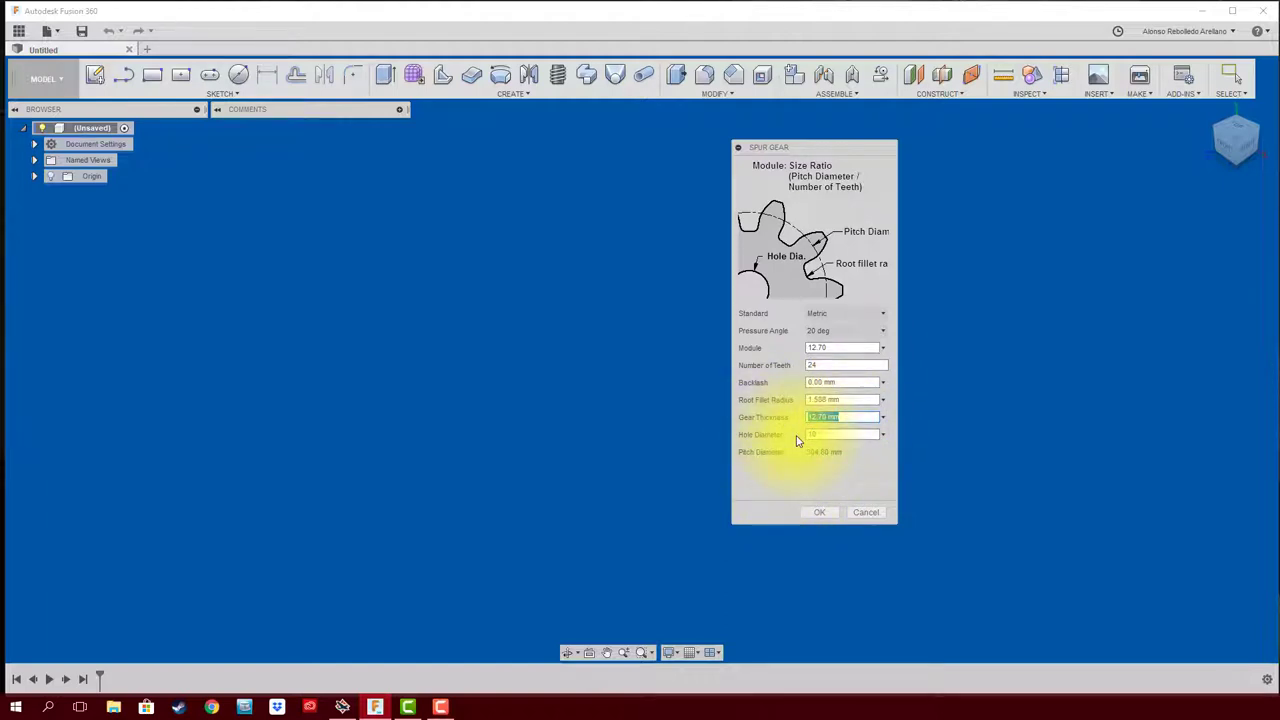
text(10)
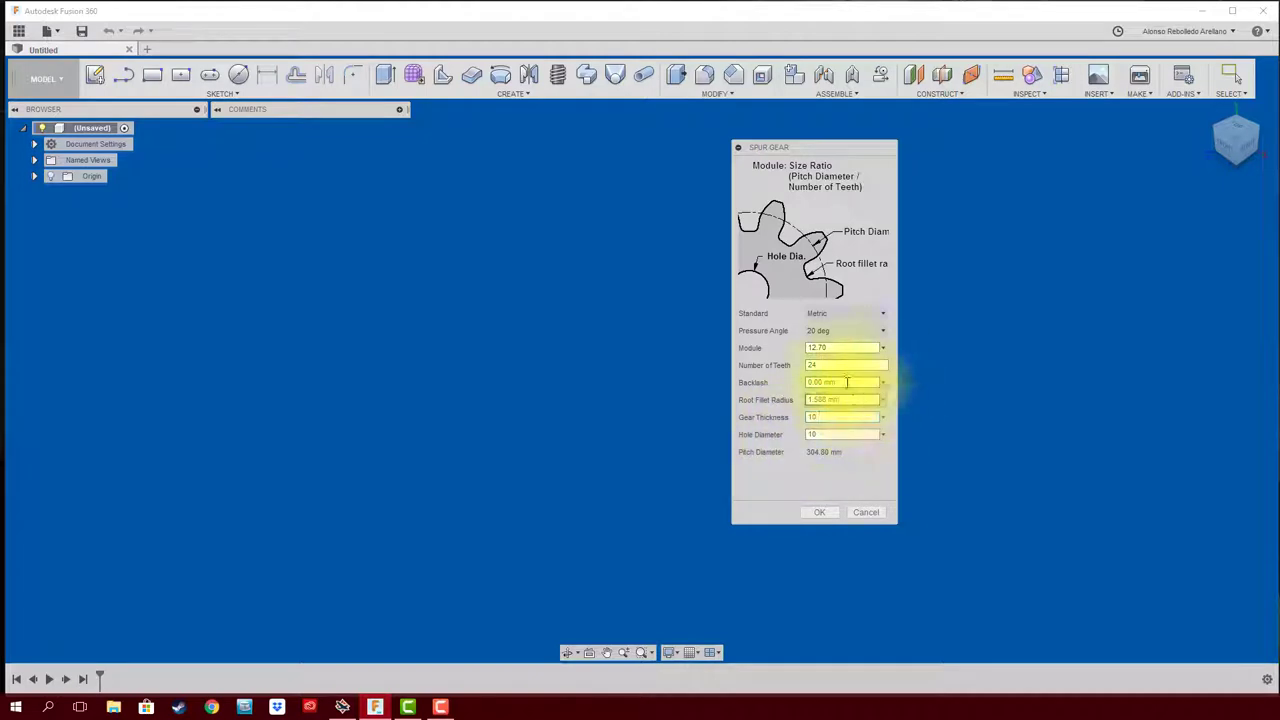
click(826, 365)
text(20)
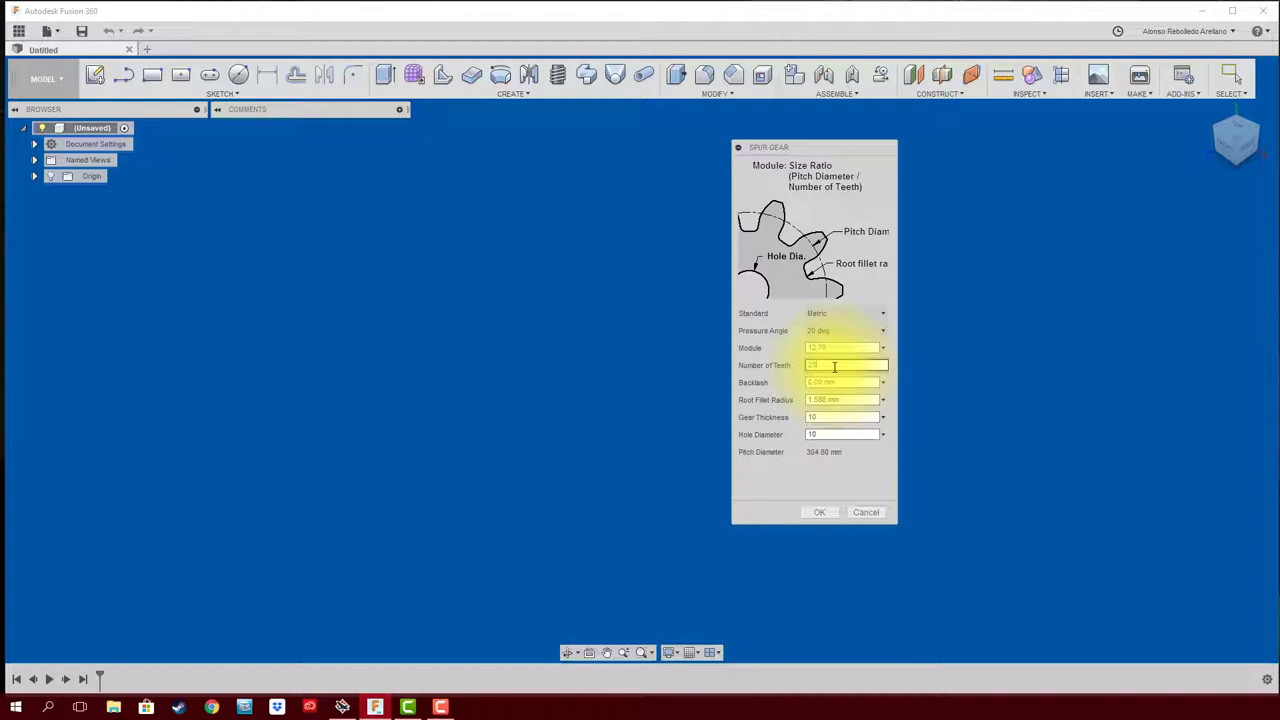
click(842, 346)
text(4)
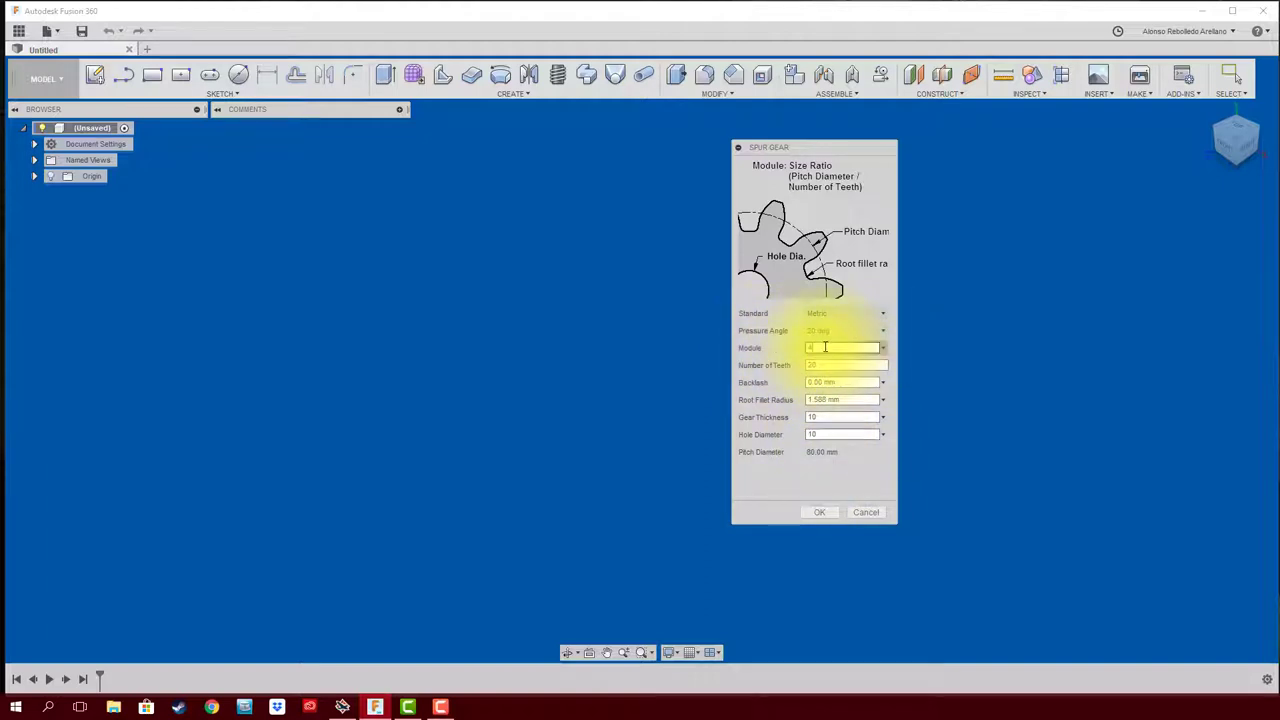
double_click(822, 344)
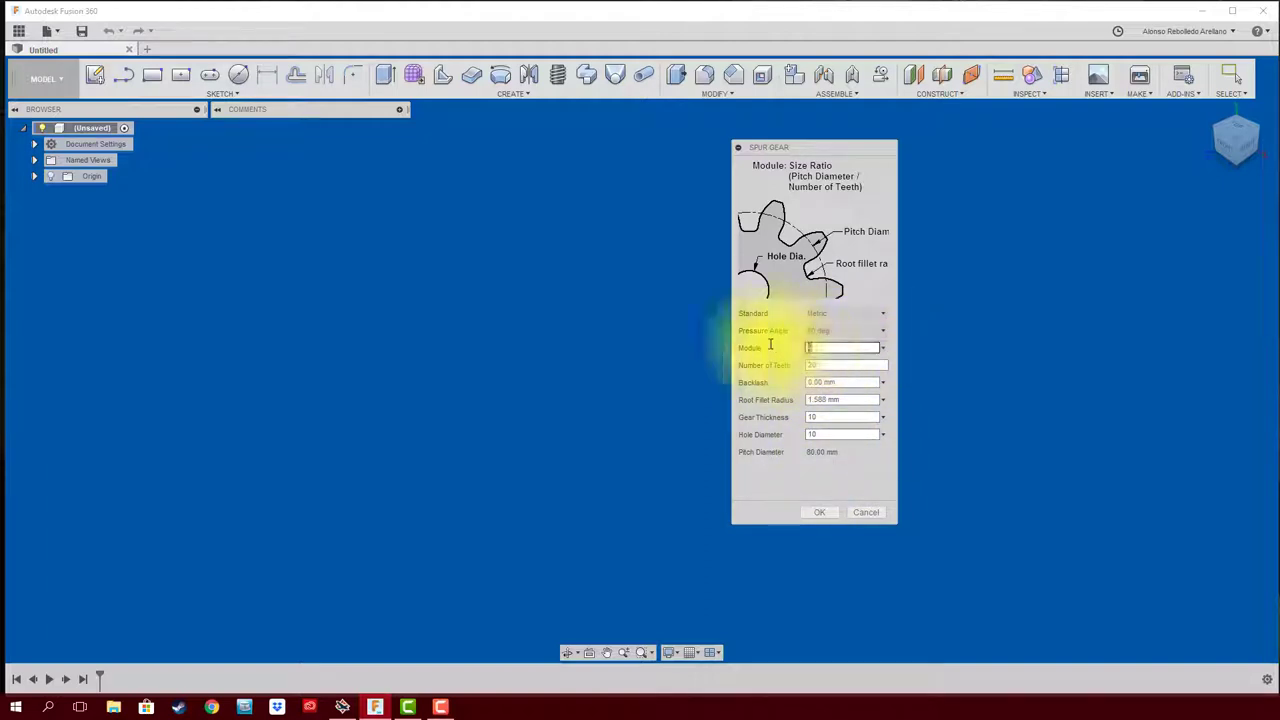
text(2)
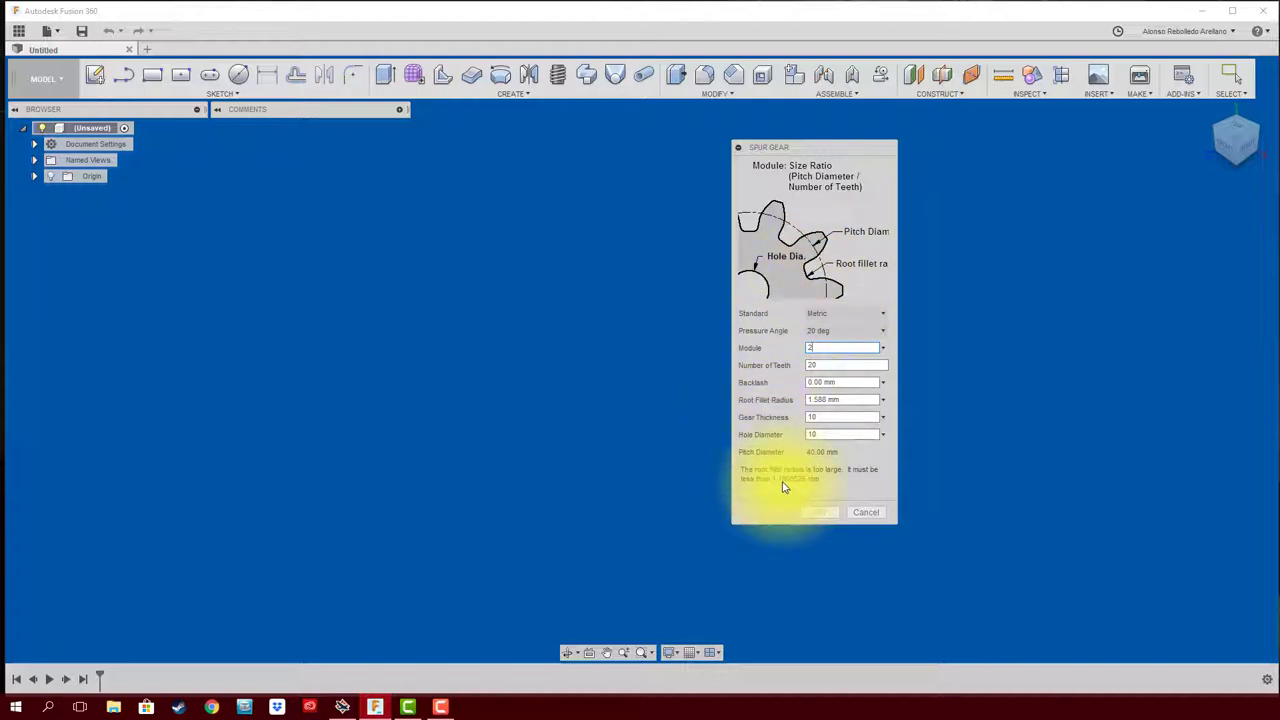
click(840, 399)
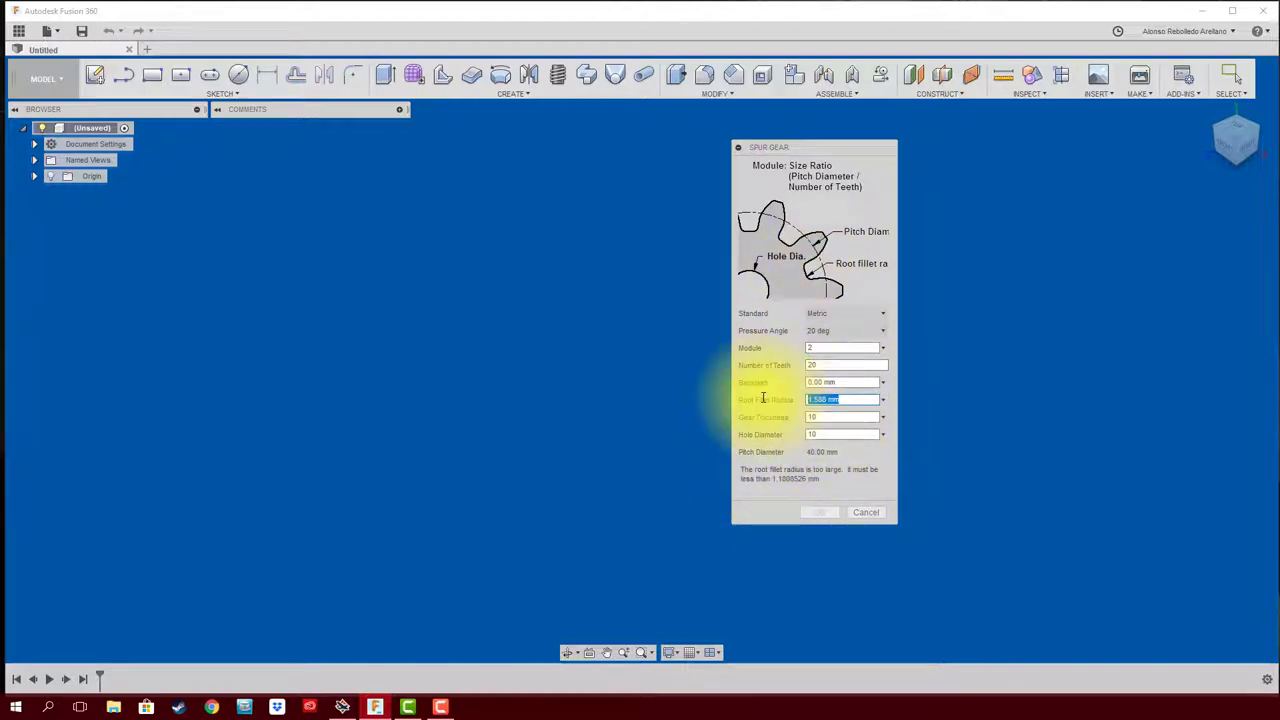
text(1)
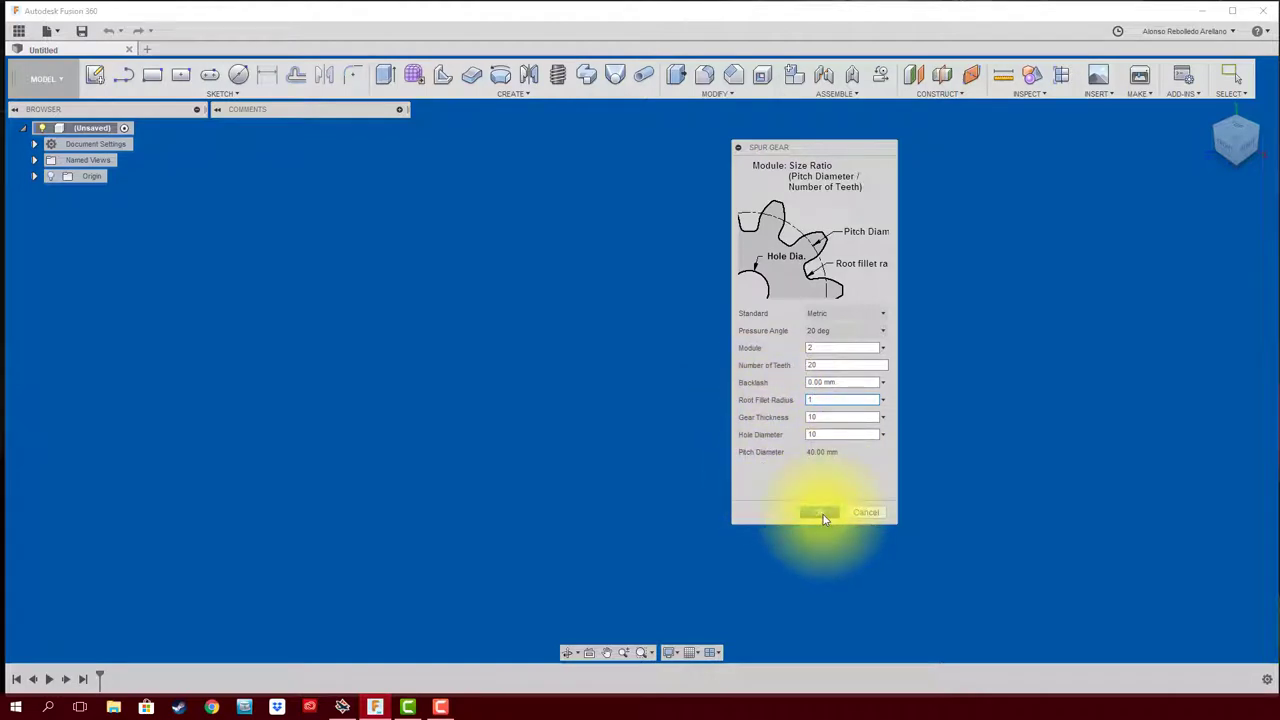
click(822, 514)
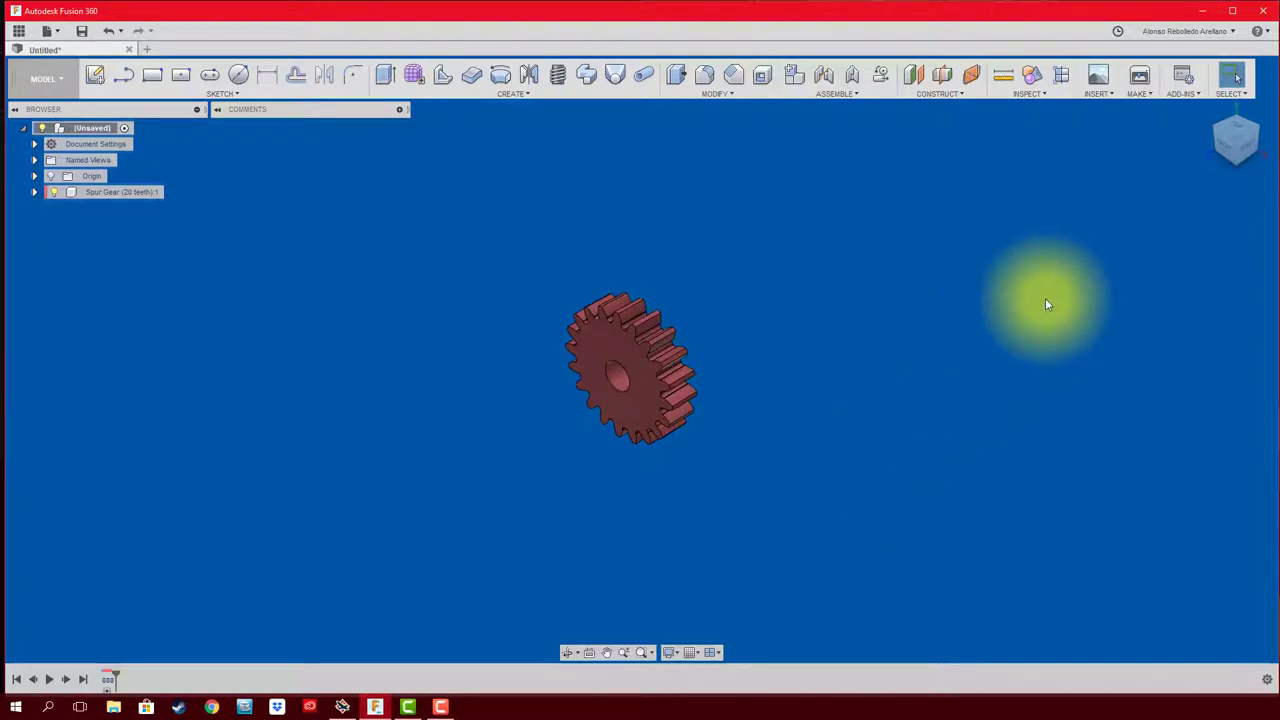
Step: Look straight at the gear's face and set that orientation as the Top view
click(1238, 130)
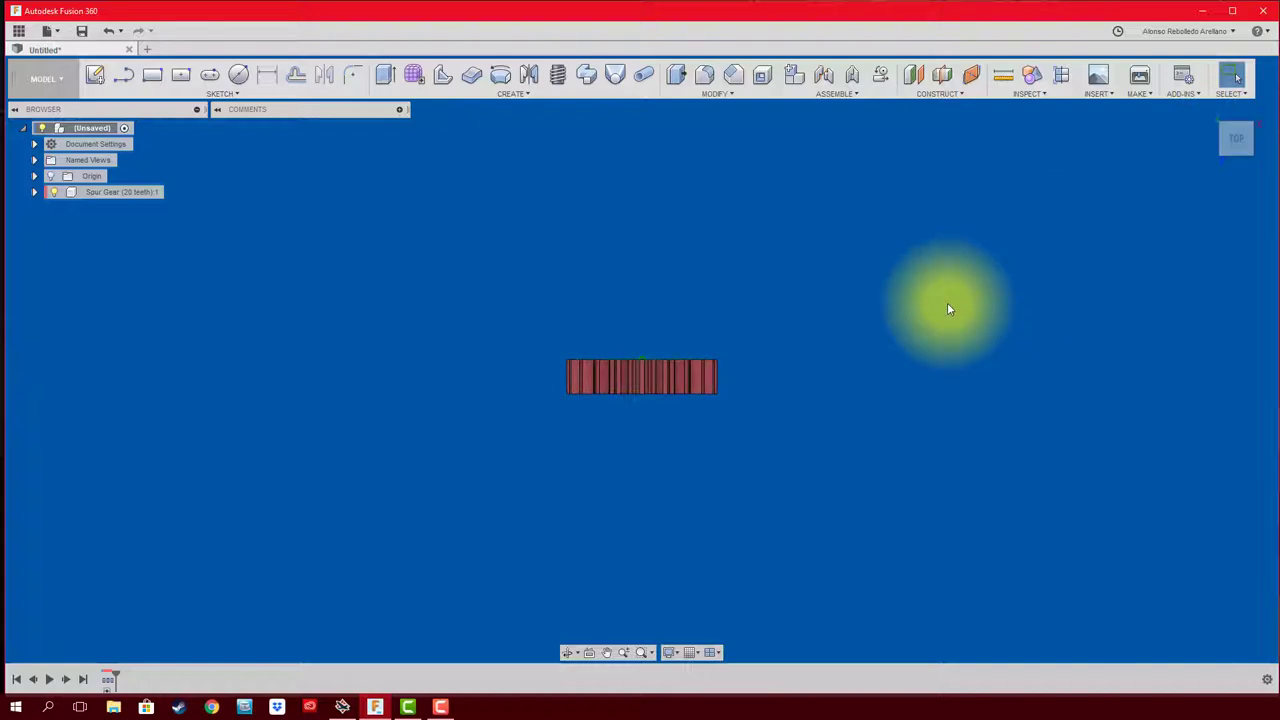
shift+middle_drag(947, 302, 670, 529)
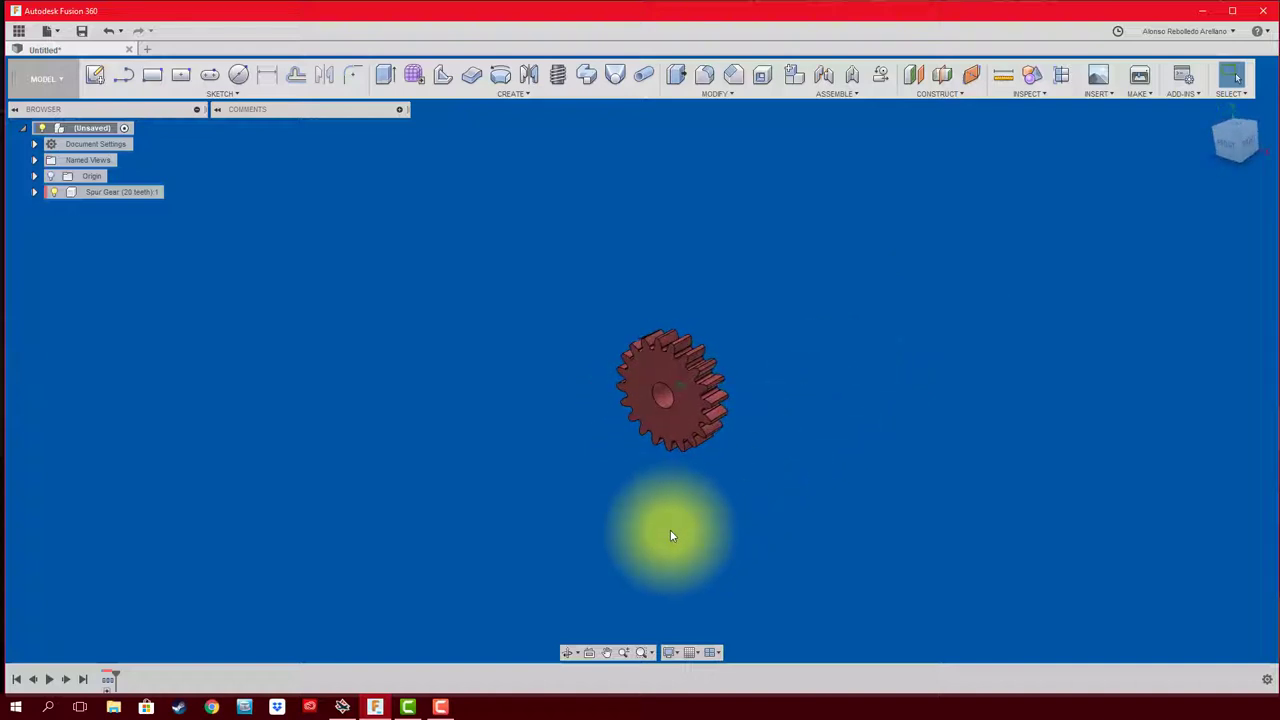
click(588, 653)
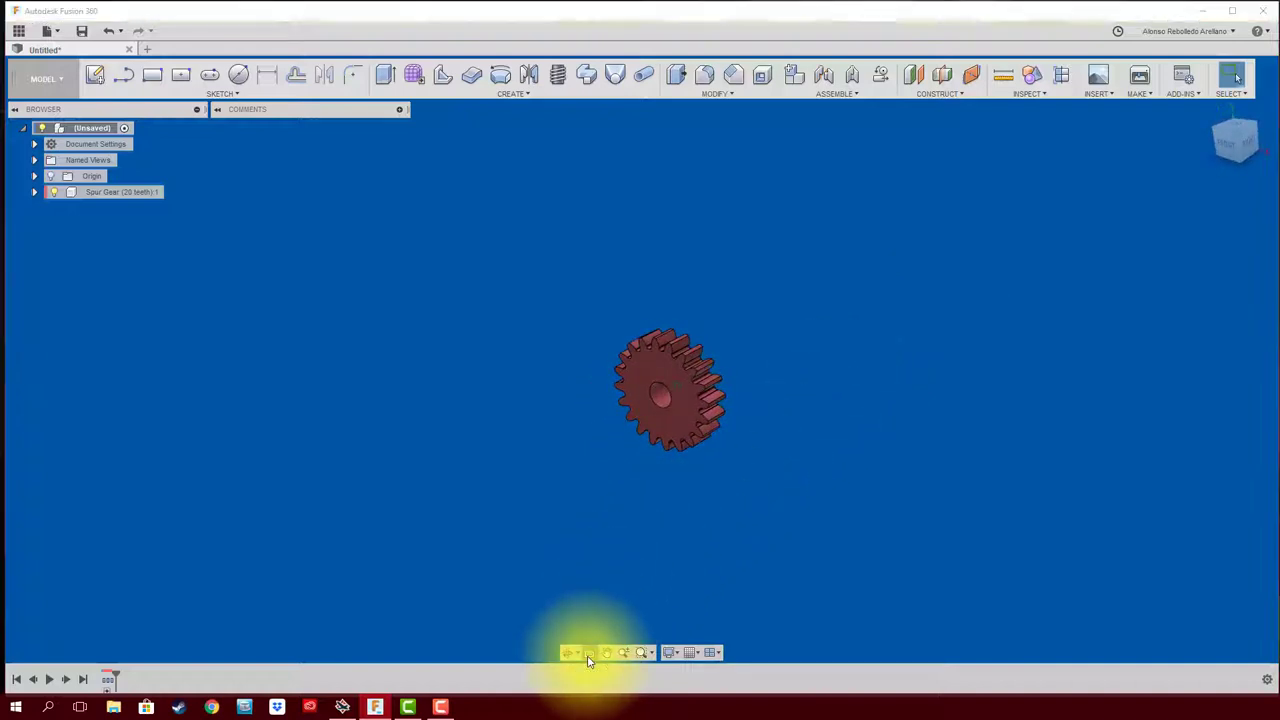
click(675, 426)
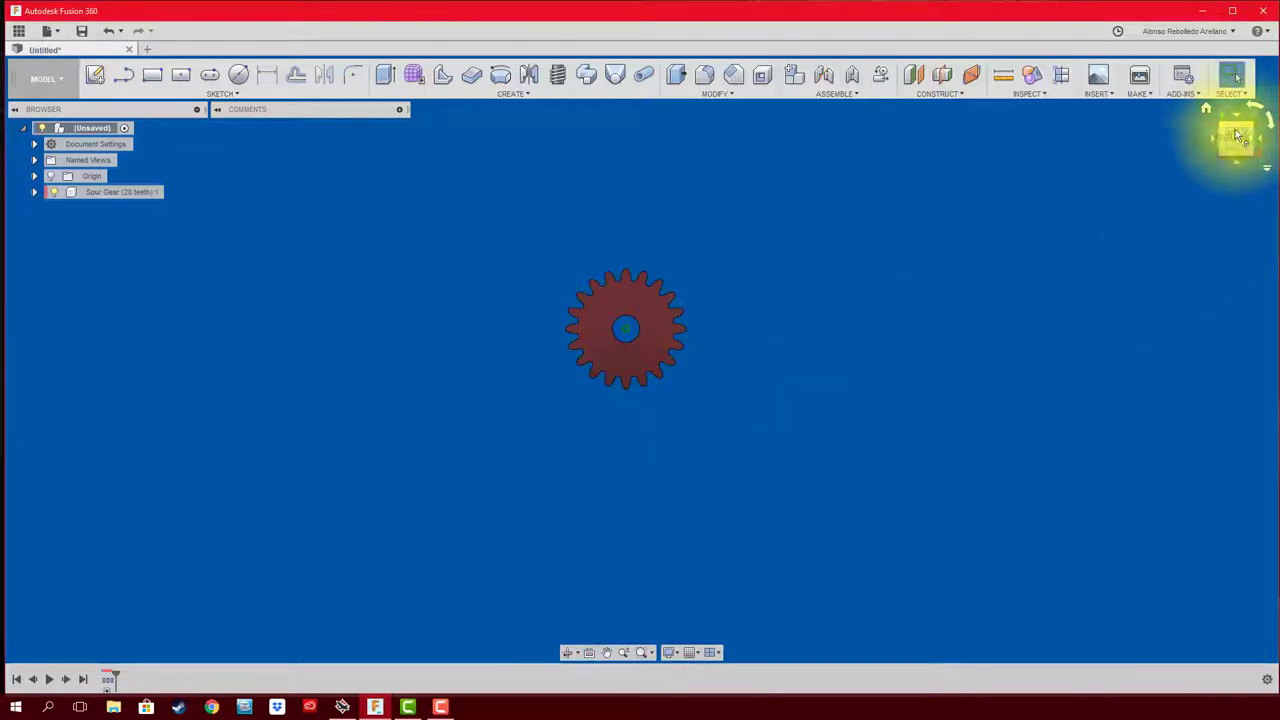
click(1268, 173)
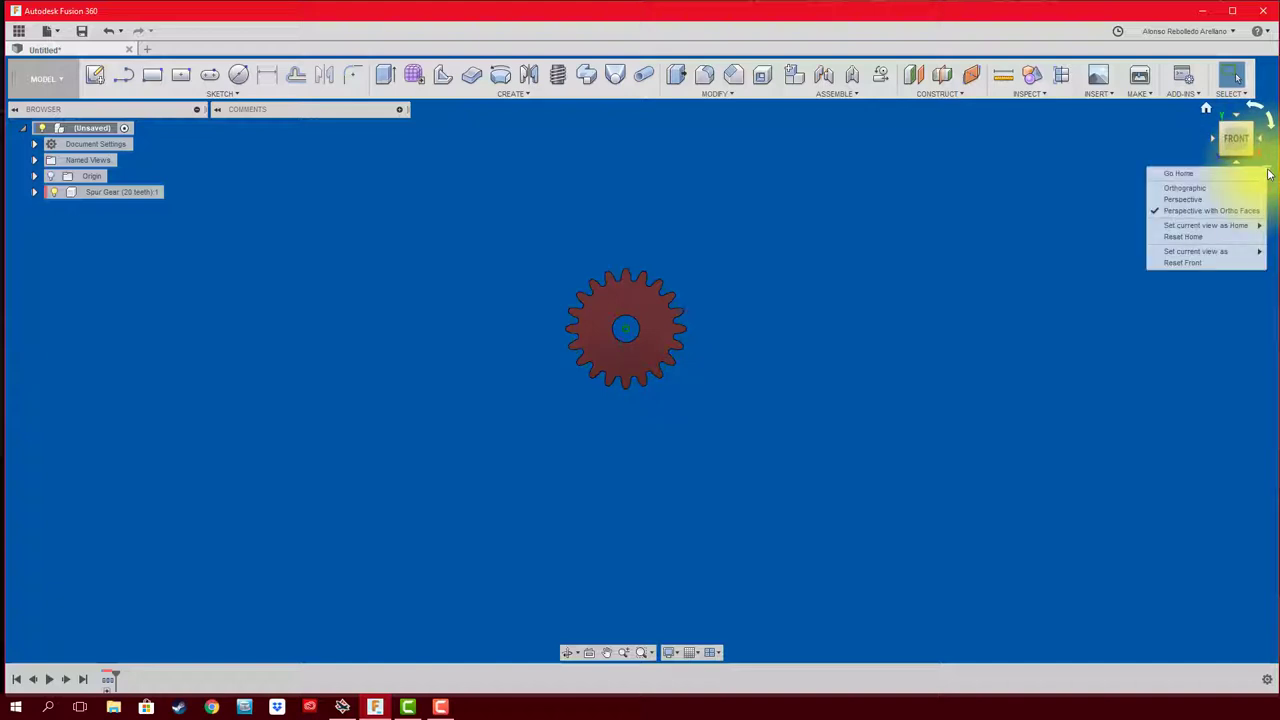
click(1245, 252)
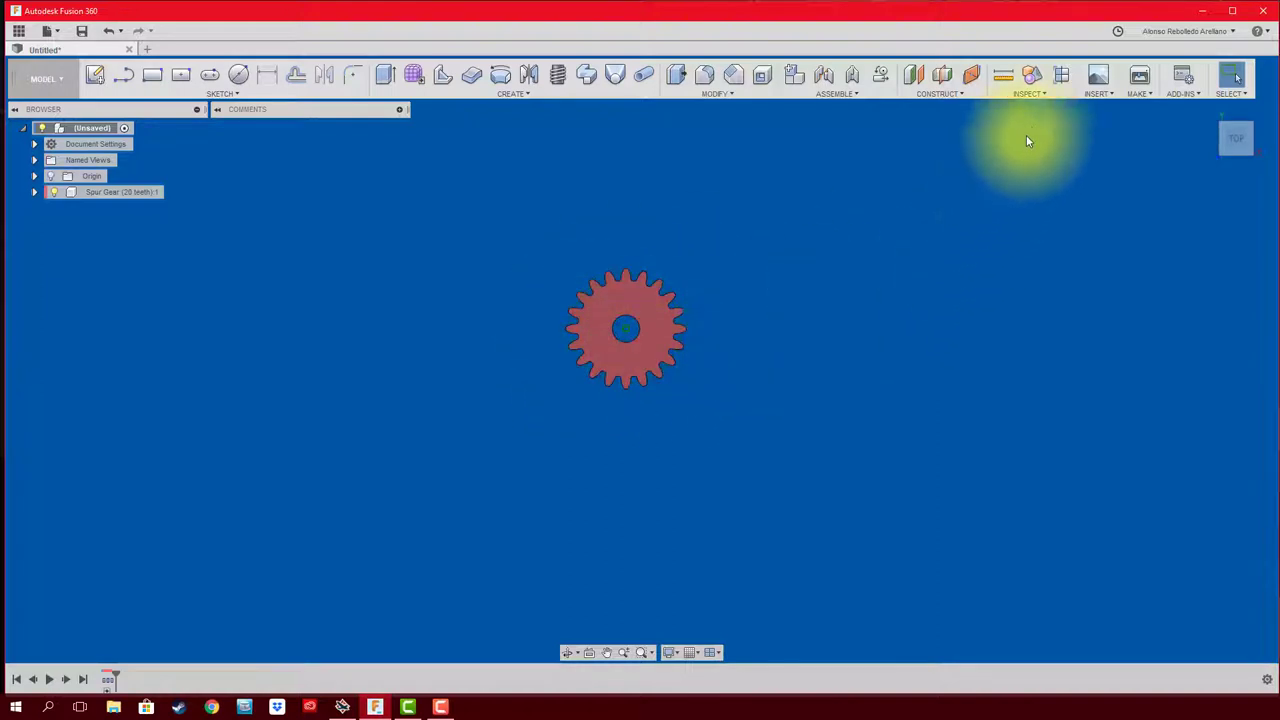
Step: Run SpurGear again with 35 teeth, other settings unchanged
click(1182, 75)
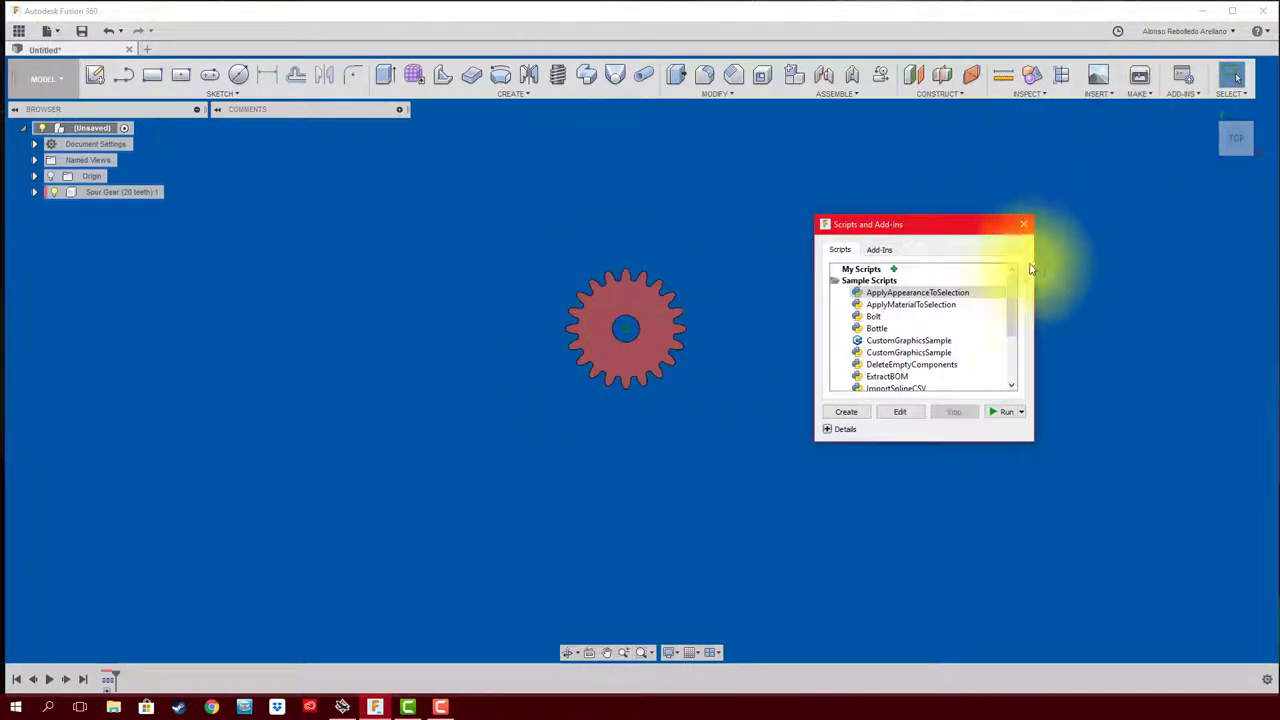
drag(1015, 297, 1014, 343)
click(900, 354)
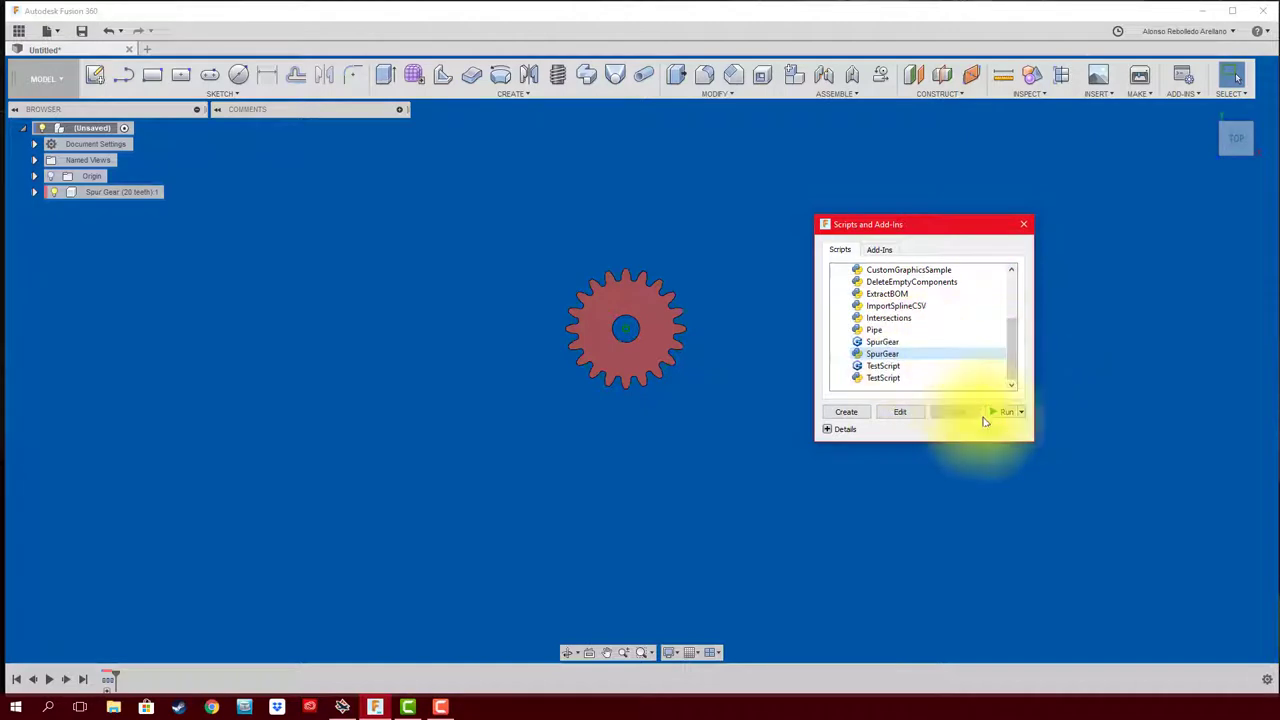
click(997, 414)
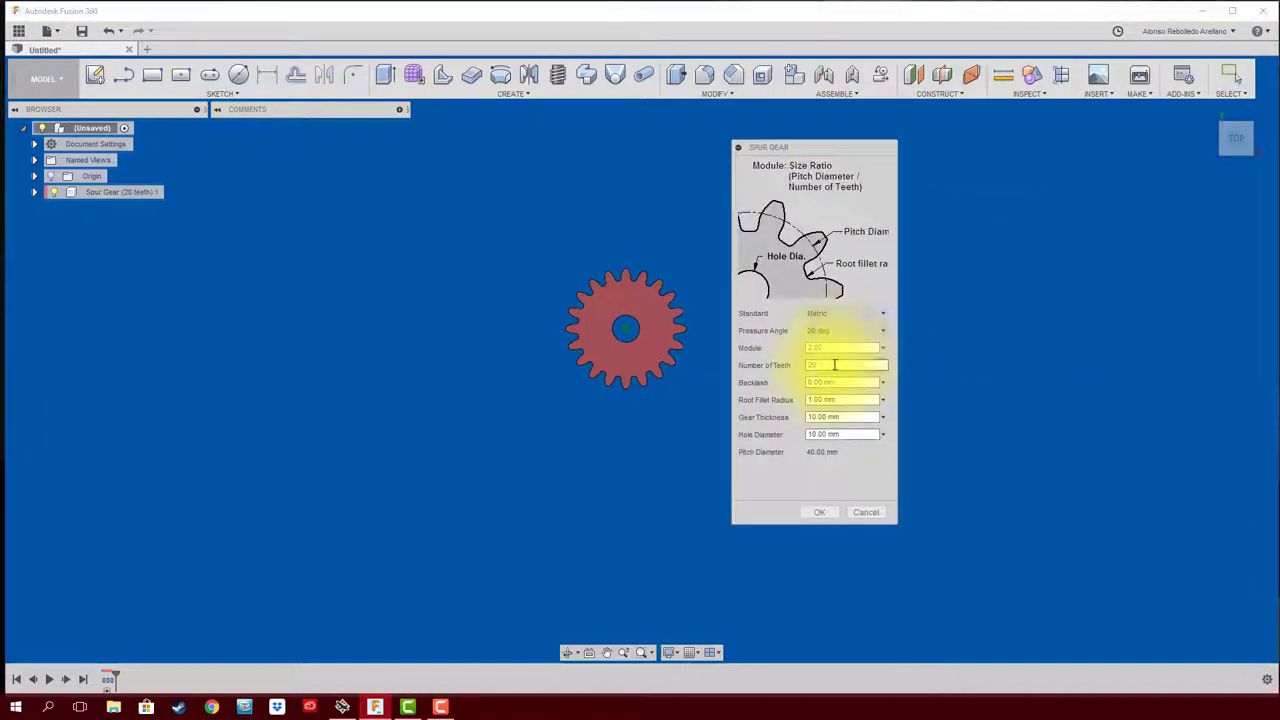
drag(835, 365, 768, 368)
text(35)
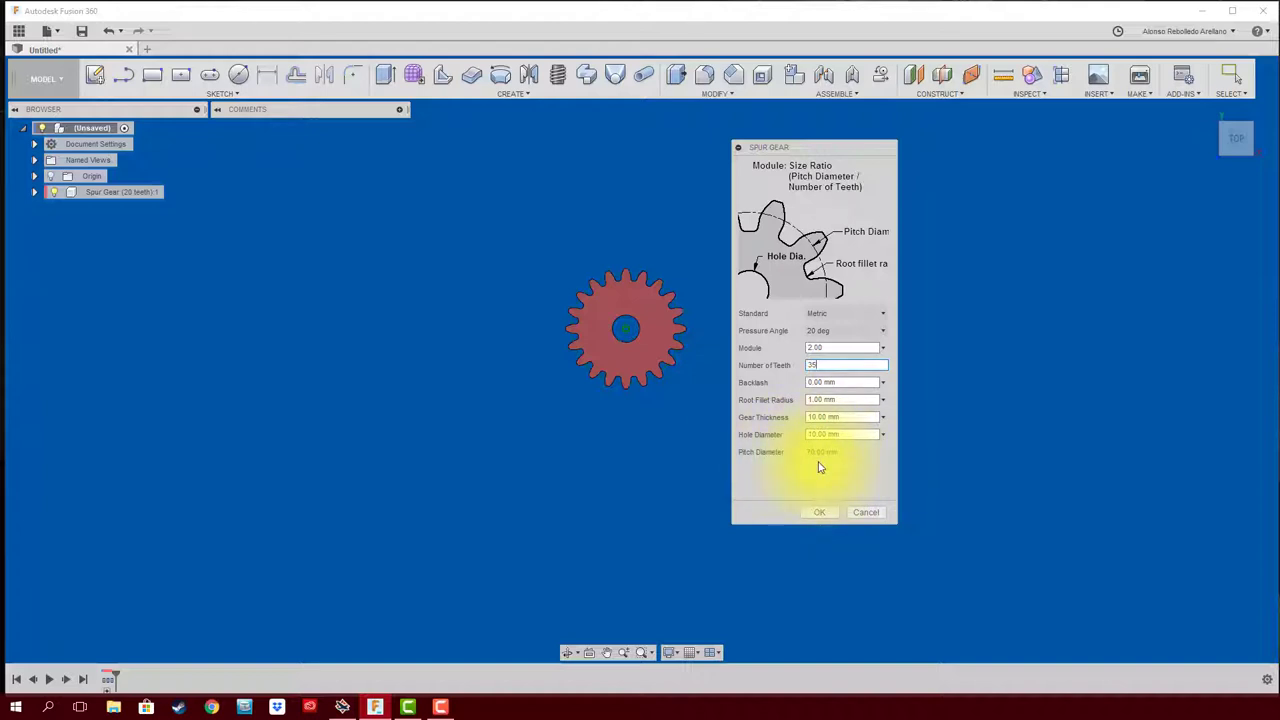
click(819, 512)
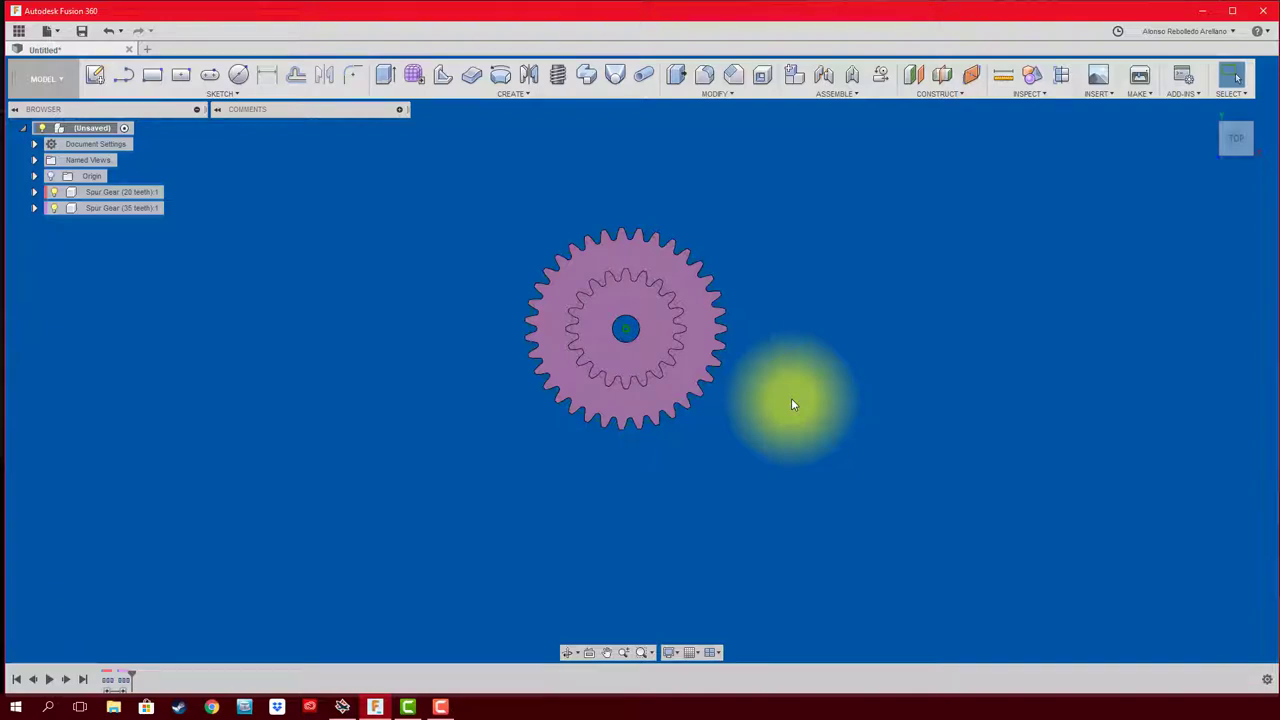
Step: Hide each gear in turn to read the 20 mm and 35 mm pitch circle radii
scroll(791, 395, up, 2)
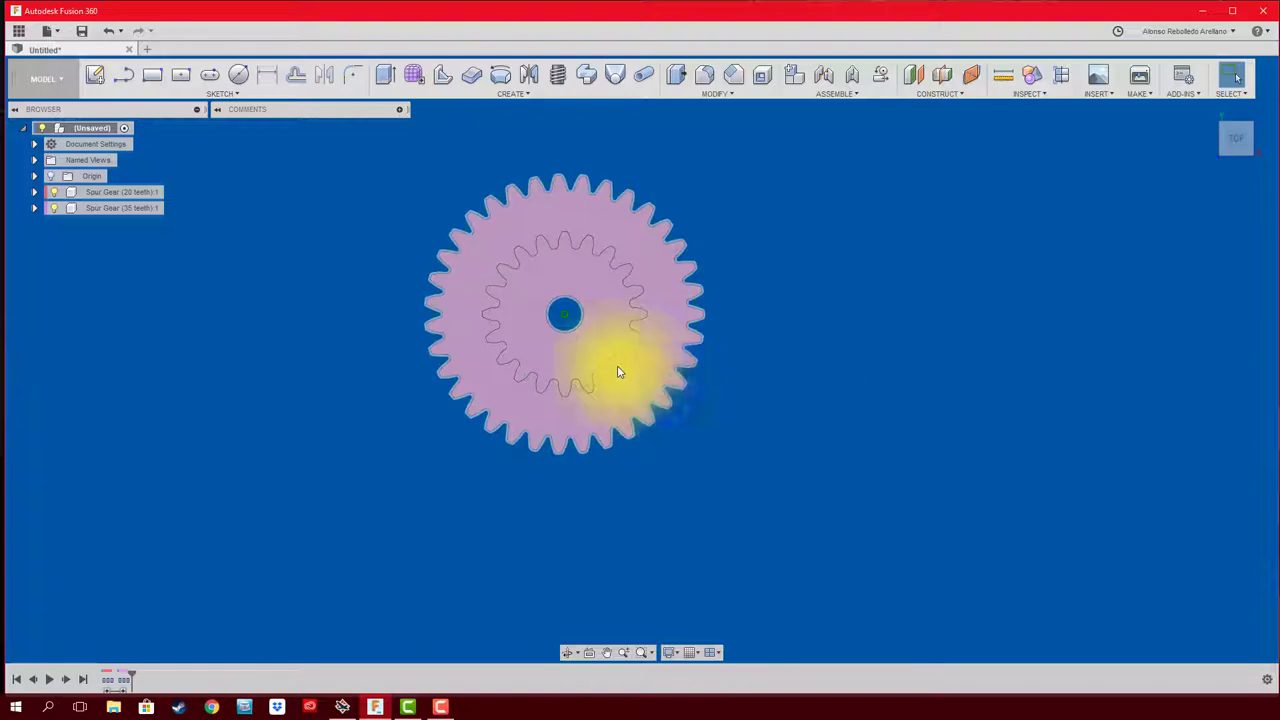
click(53, 209)
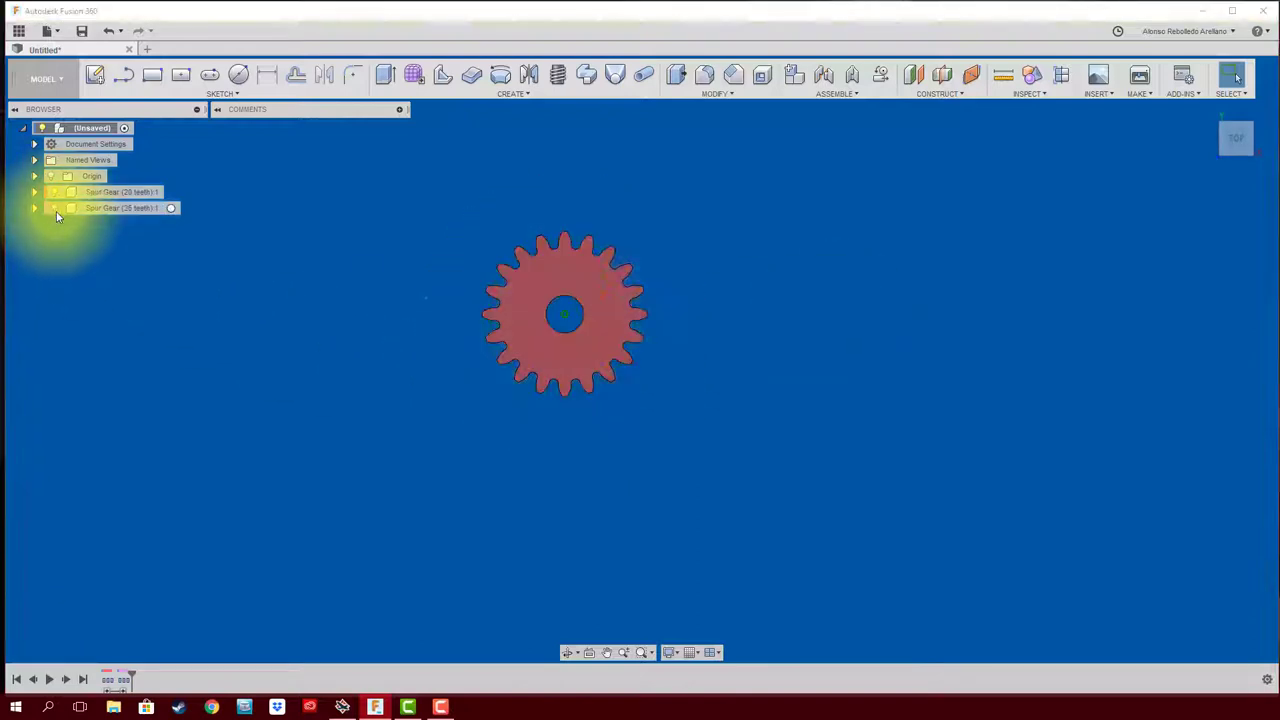
click(599, 382)
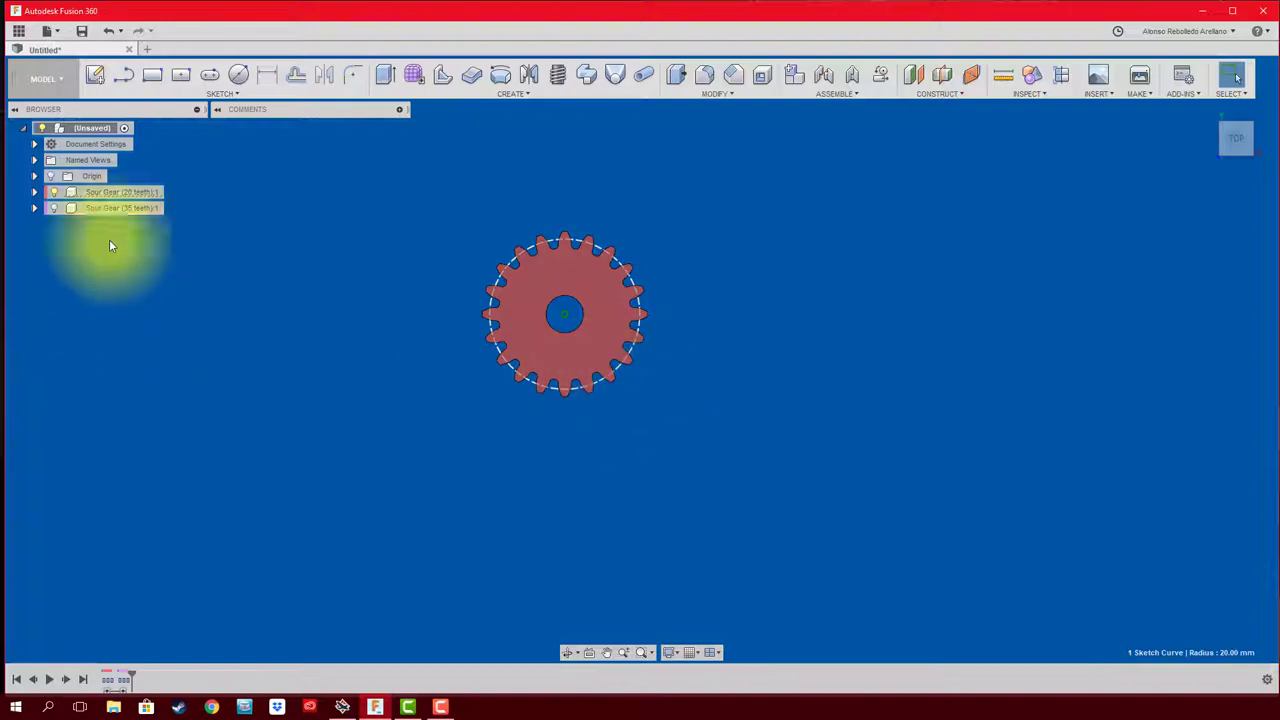
click(54, 208)
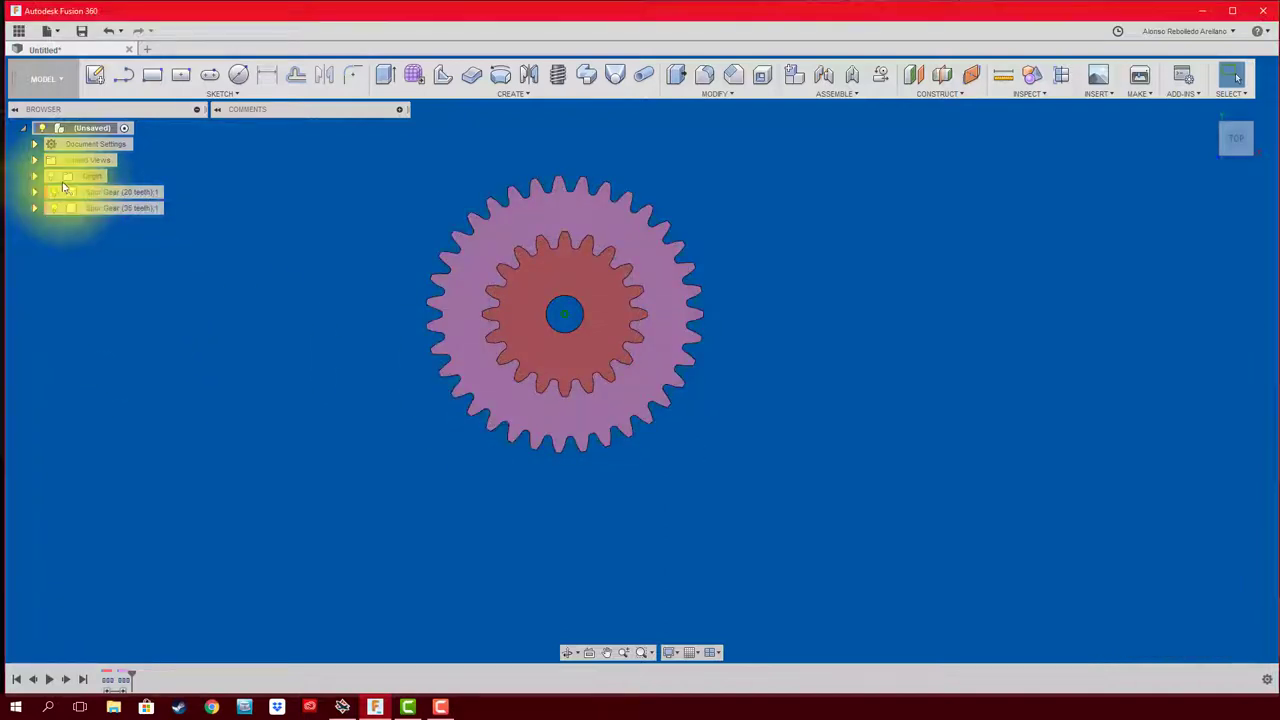
click(54, 192)
click(566, 445)
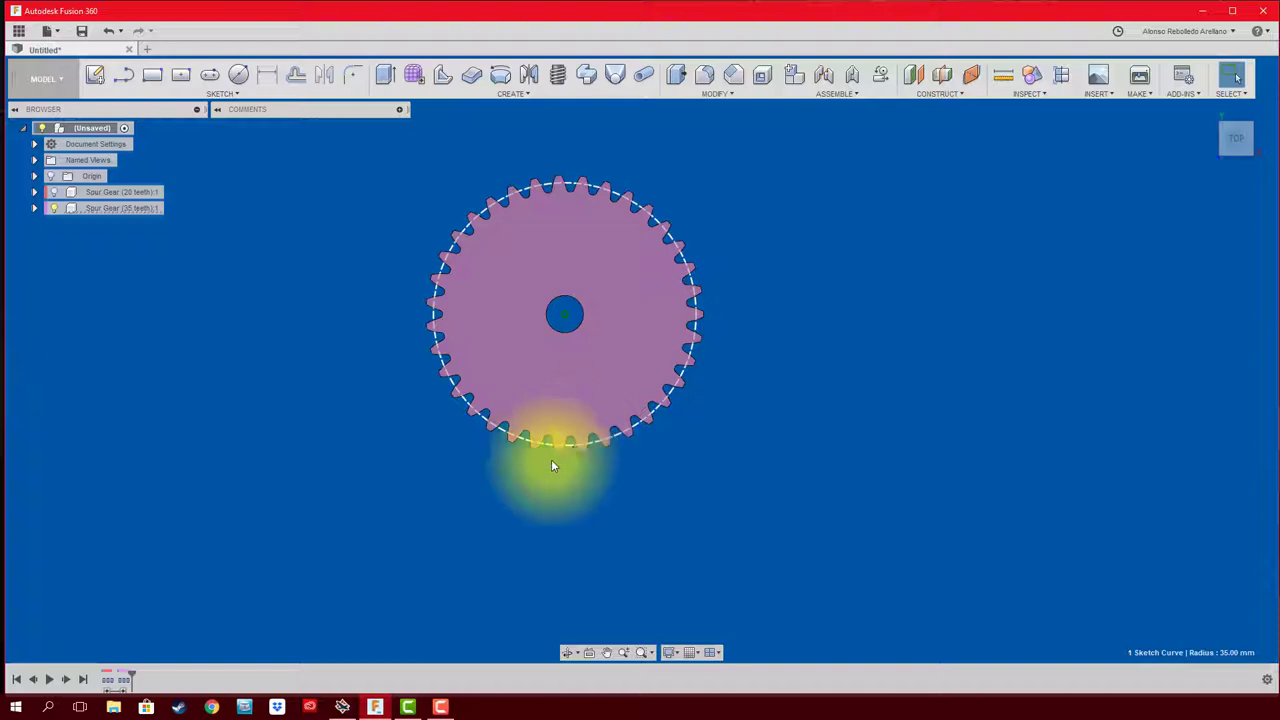
click(55, 195)
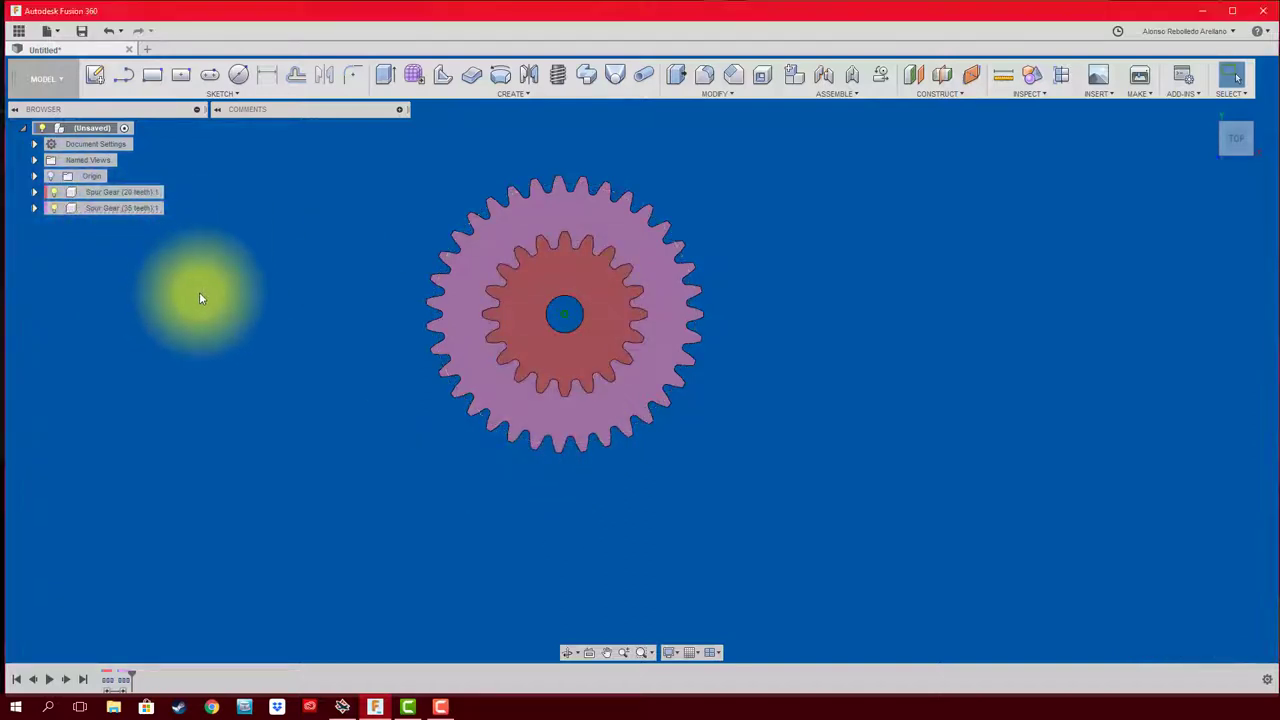
Step: Inspect the gear faces, then start Move/Copy on Spur Gear (35 teeth)
click(533, 361)
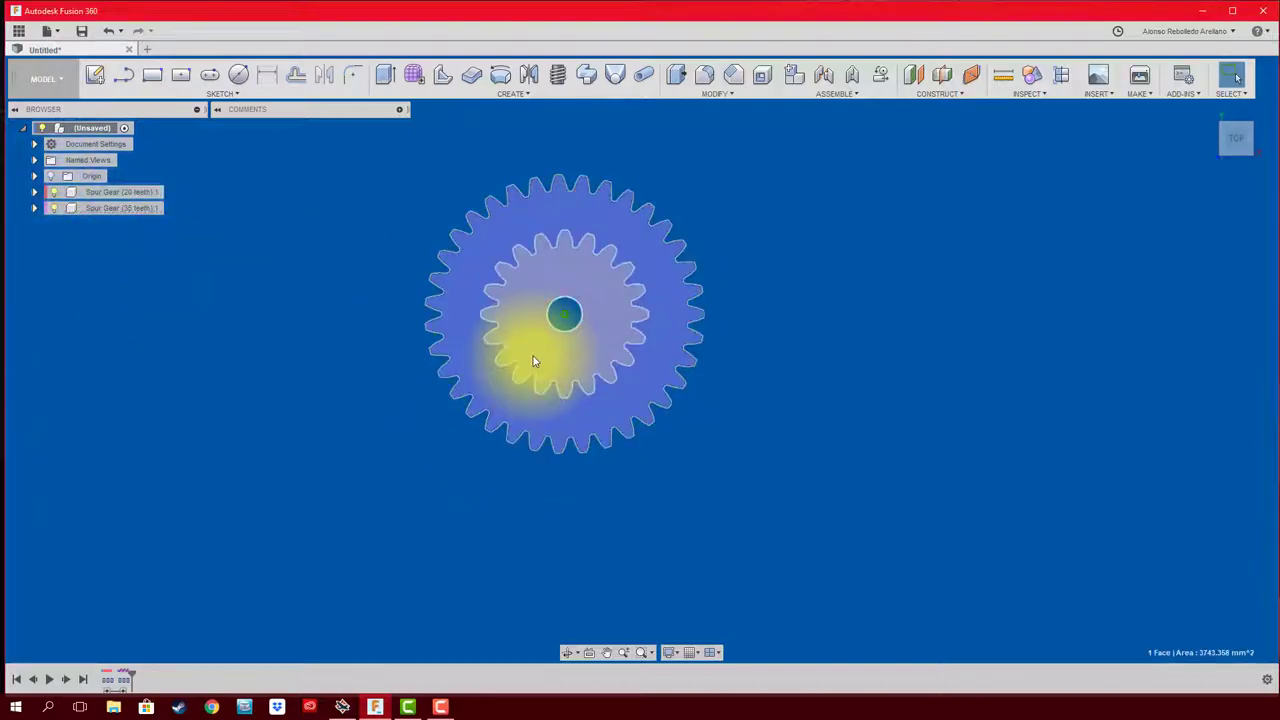
click(275, 467)
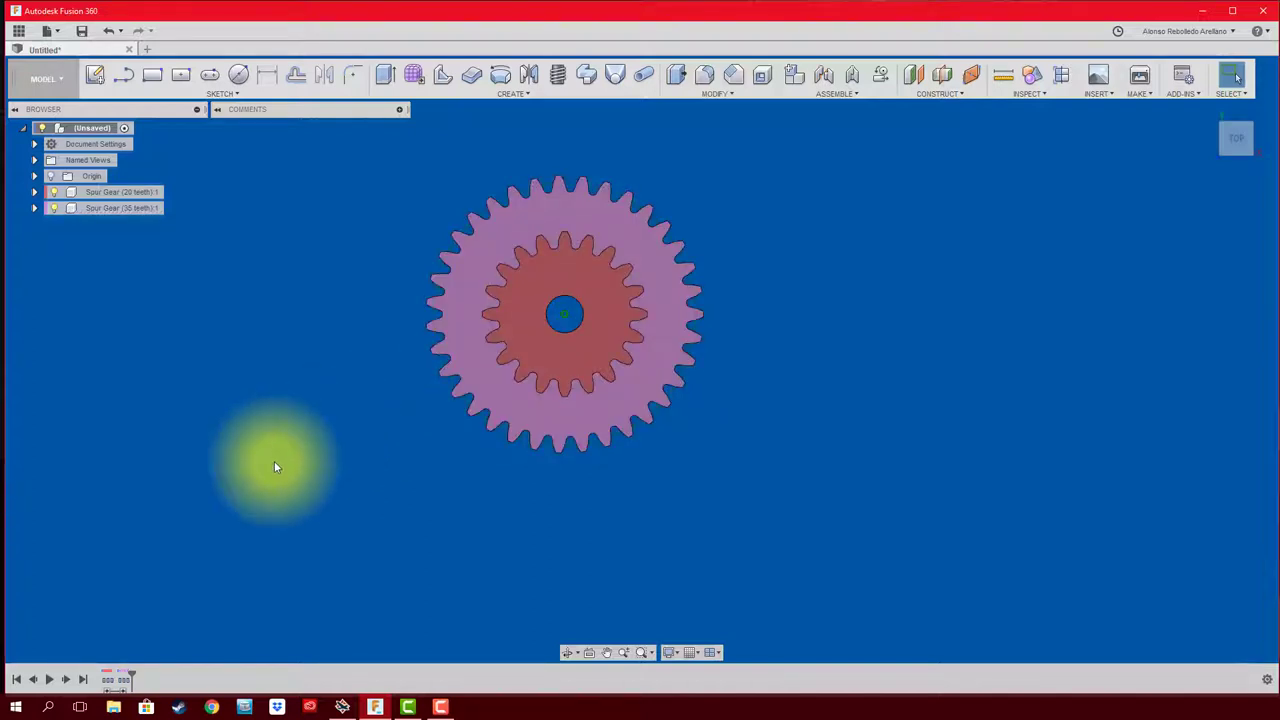
click(465, 378)
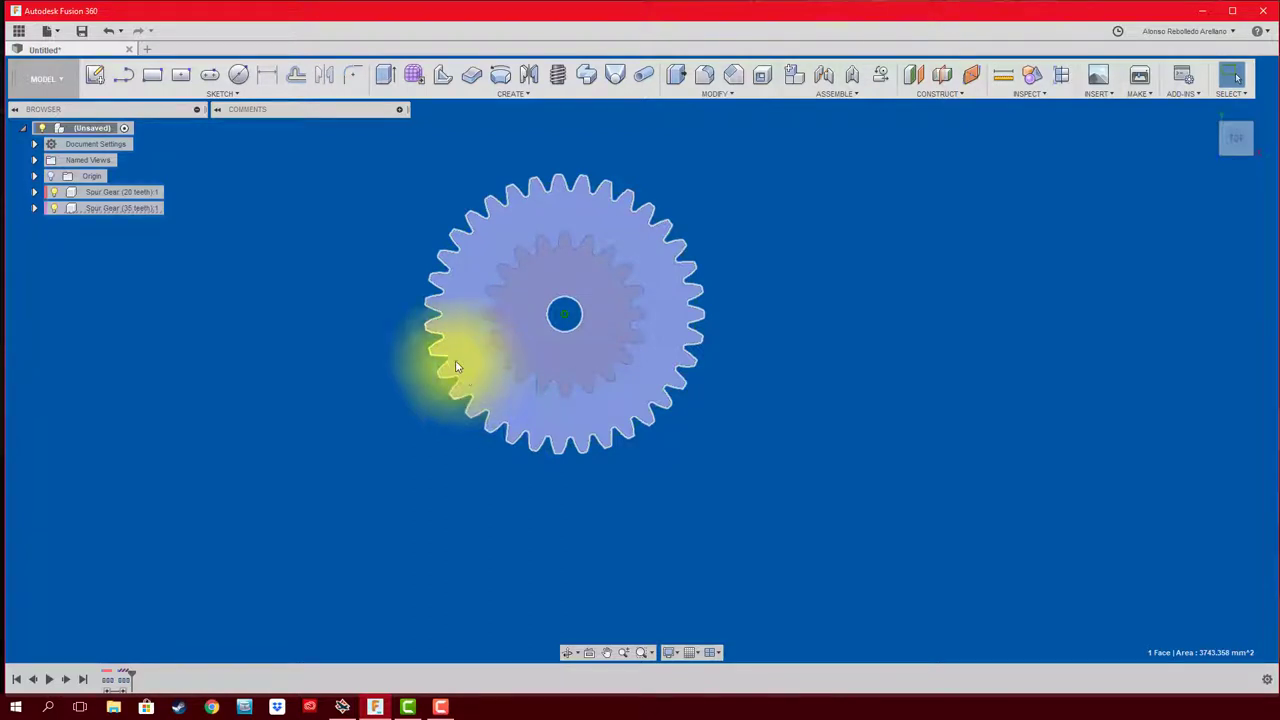
key(Escape)
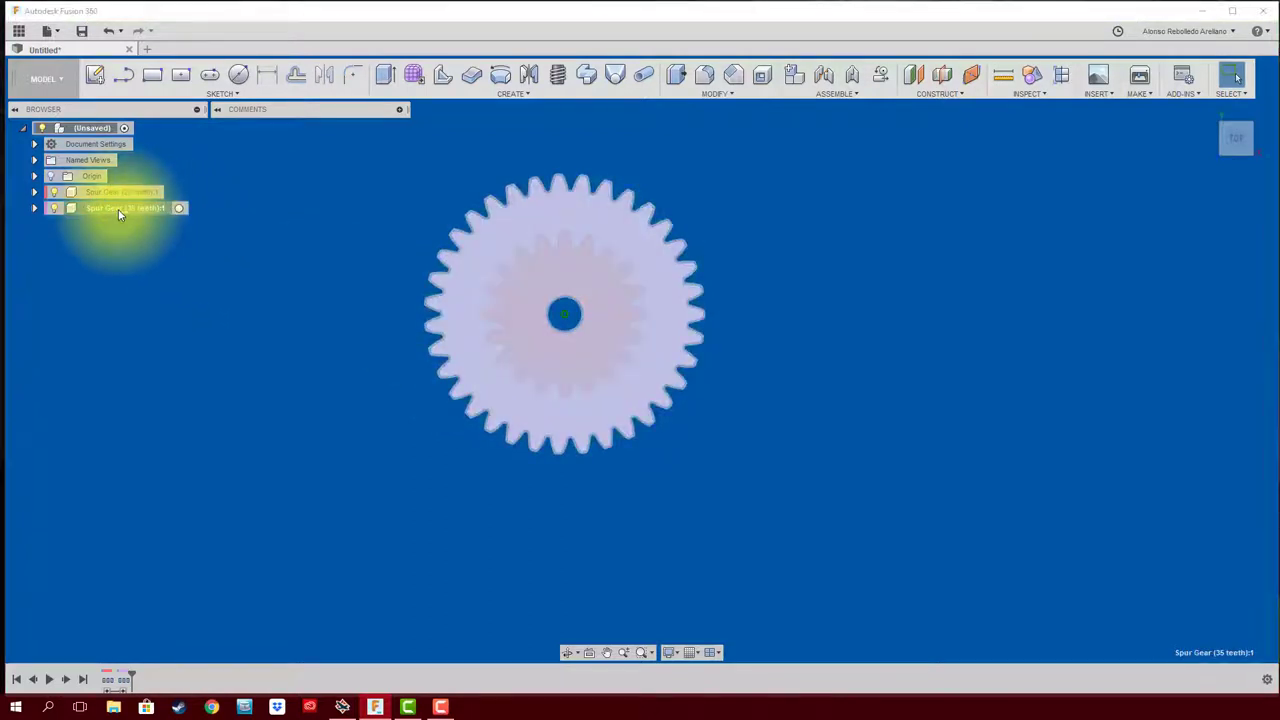
right_click(125, 210)
click(154, 250)
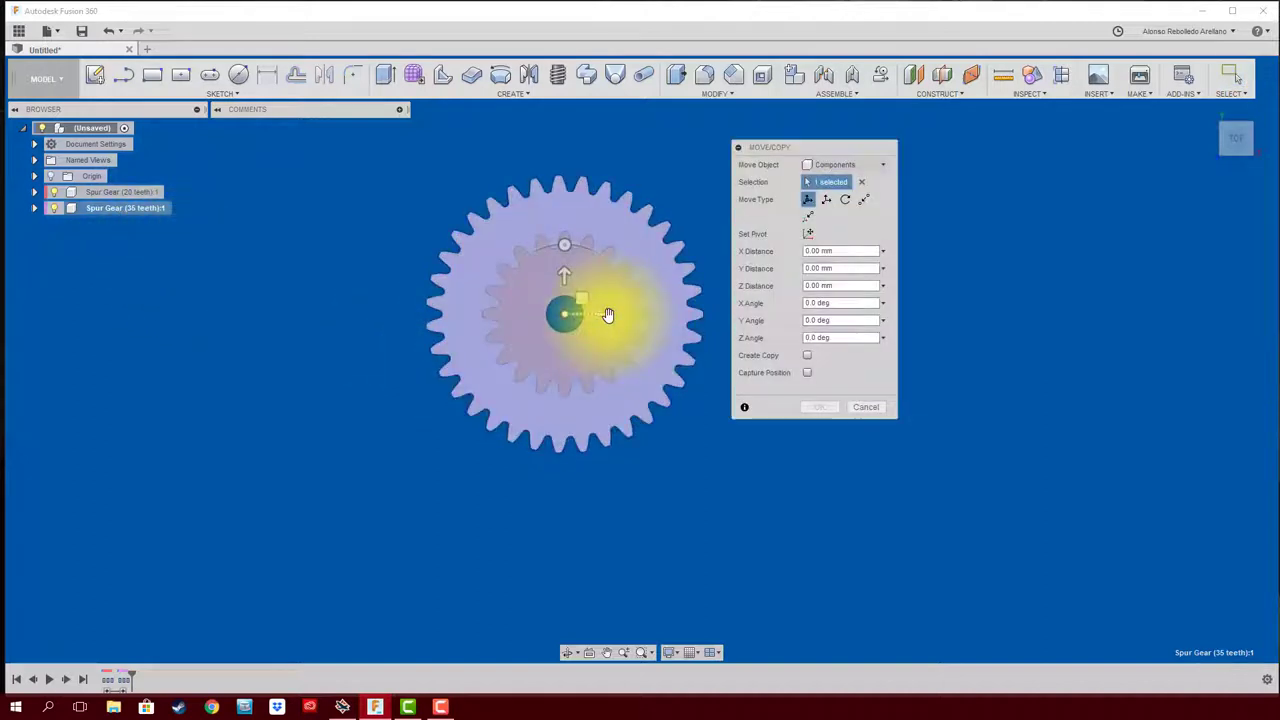
Step: Move the 35-tooth gear 55 mm along X so it meshes with the 20-tooth gear
drag(605, 313, 820, 306)
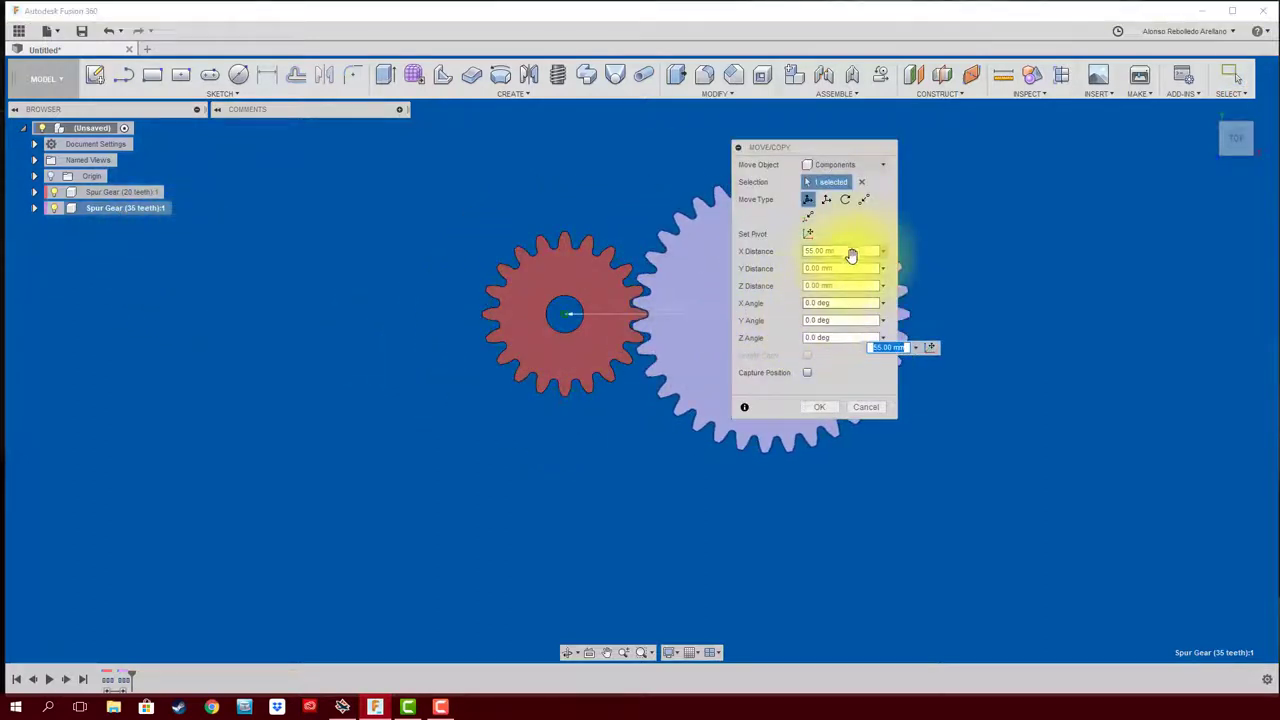
click(821, 410)
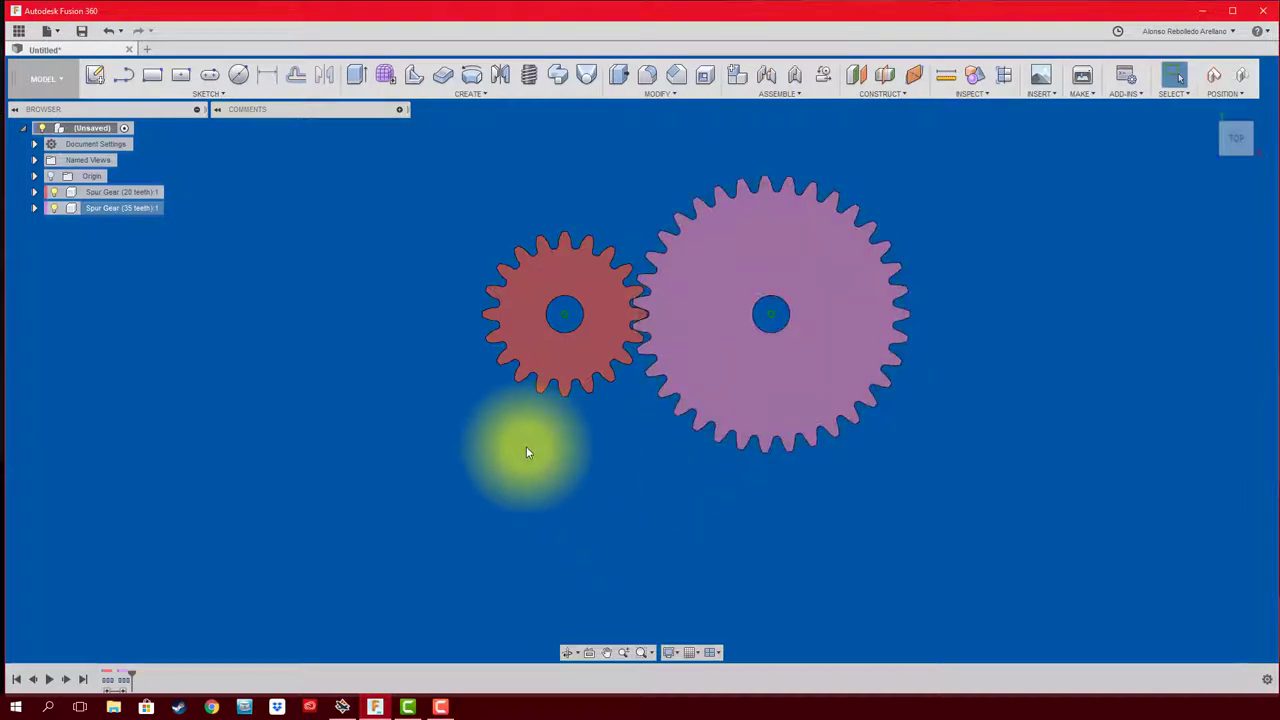
key(F6)
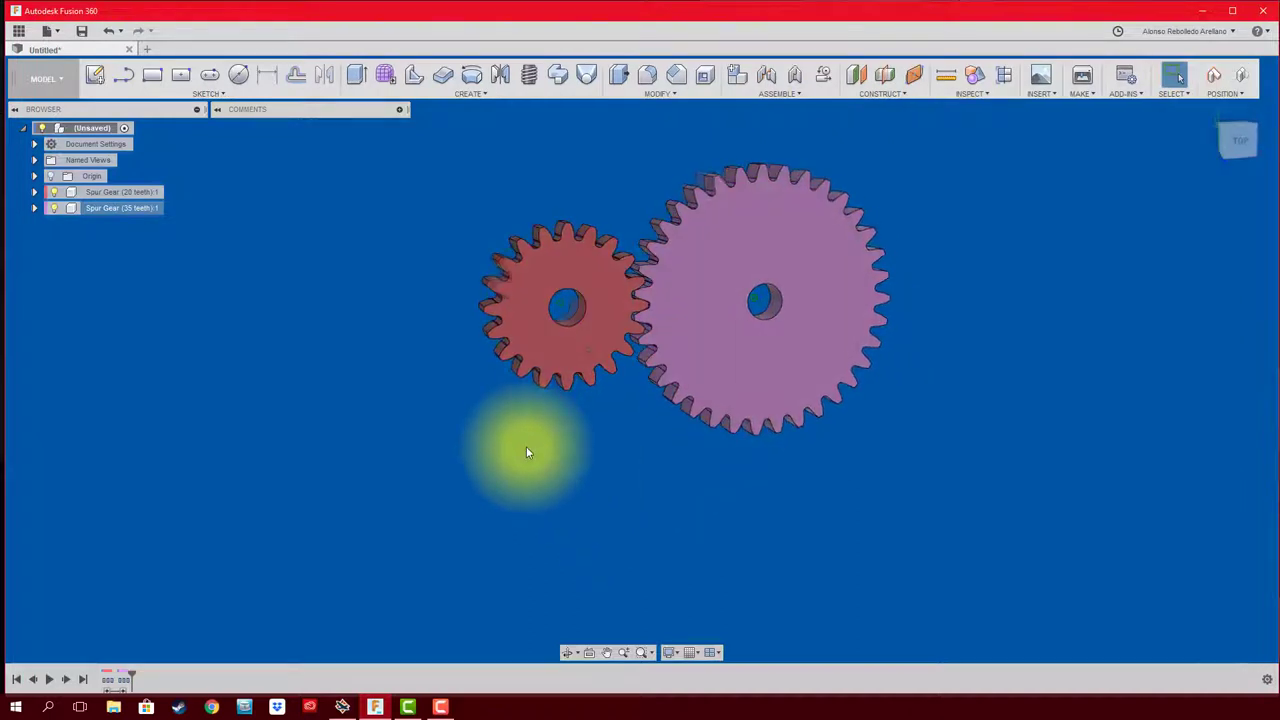
mouse_move(526, 446)
shift+middle_down()
mouse_move(594, 392)
mouse_move(605, 343)
shift+middle_up()
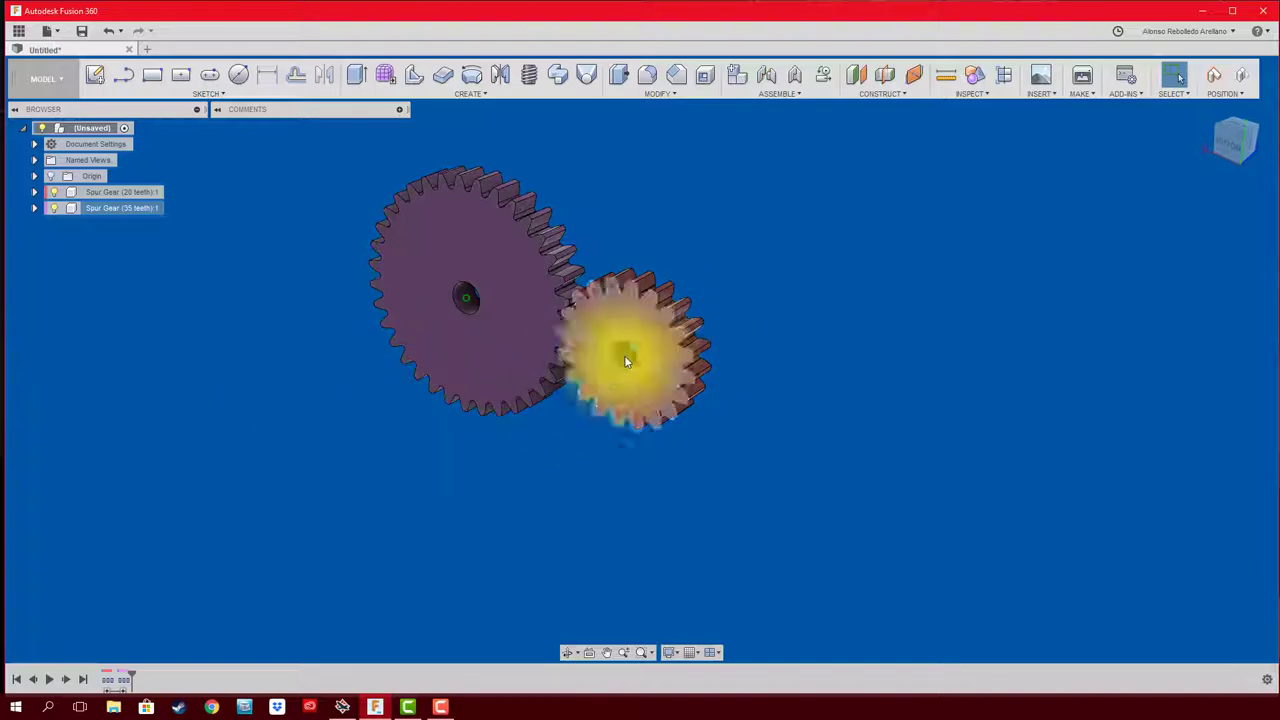
mouse_move(624, 355)
shift+middle_down()
mouse_move(564, 368)
mouse_move(568, 346)
mouse_move(397, 397)
mouse_move(263, 281)
shift+middle_up()
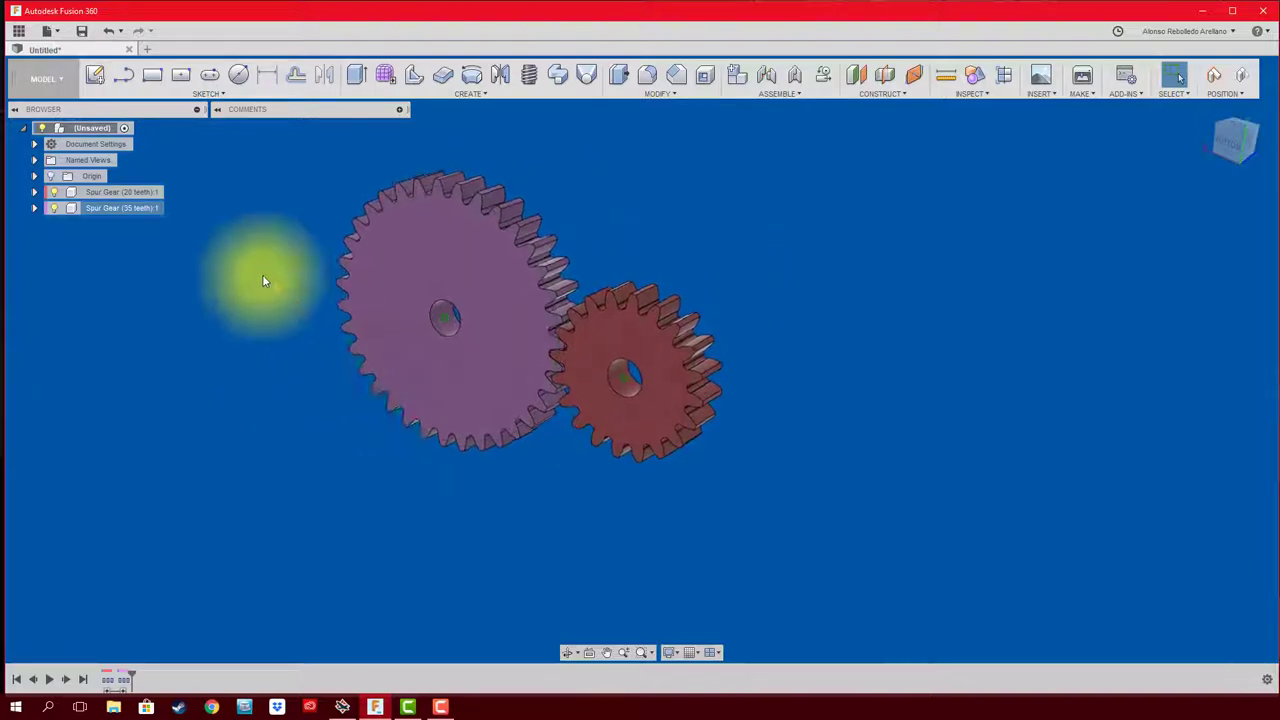
Step: Add Component3:1 under the root assembly and activate it
right_click(87, 128)
click(138, 140)
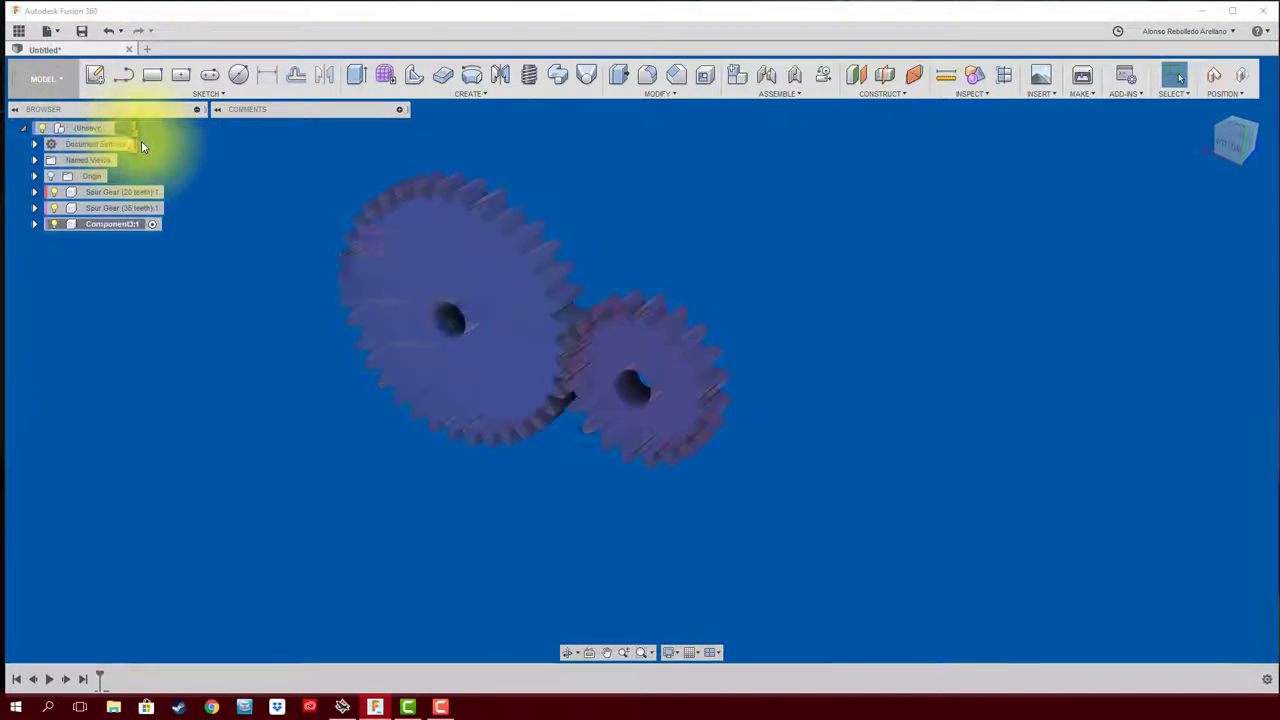
click(95, 77)
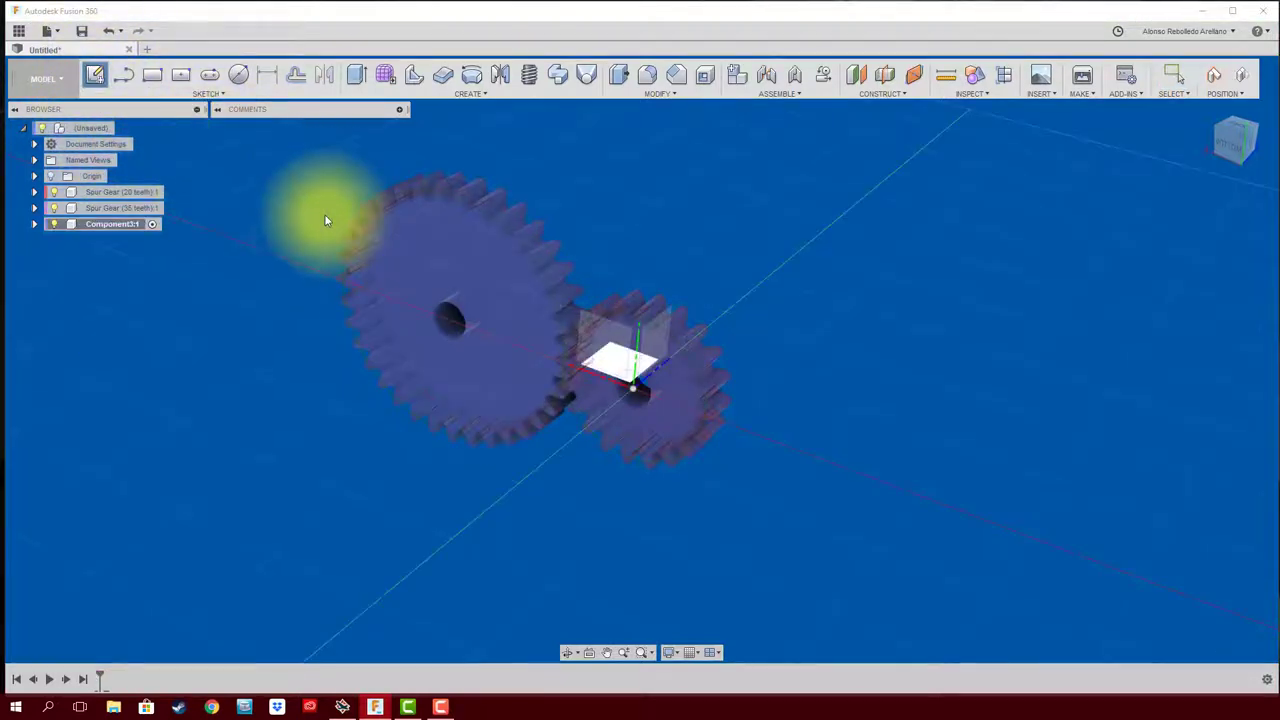
key(Escape)
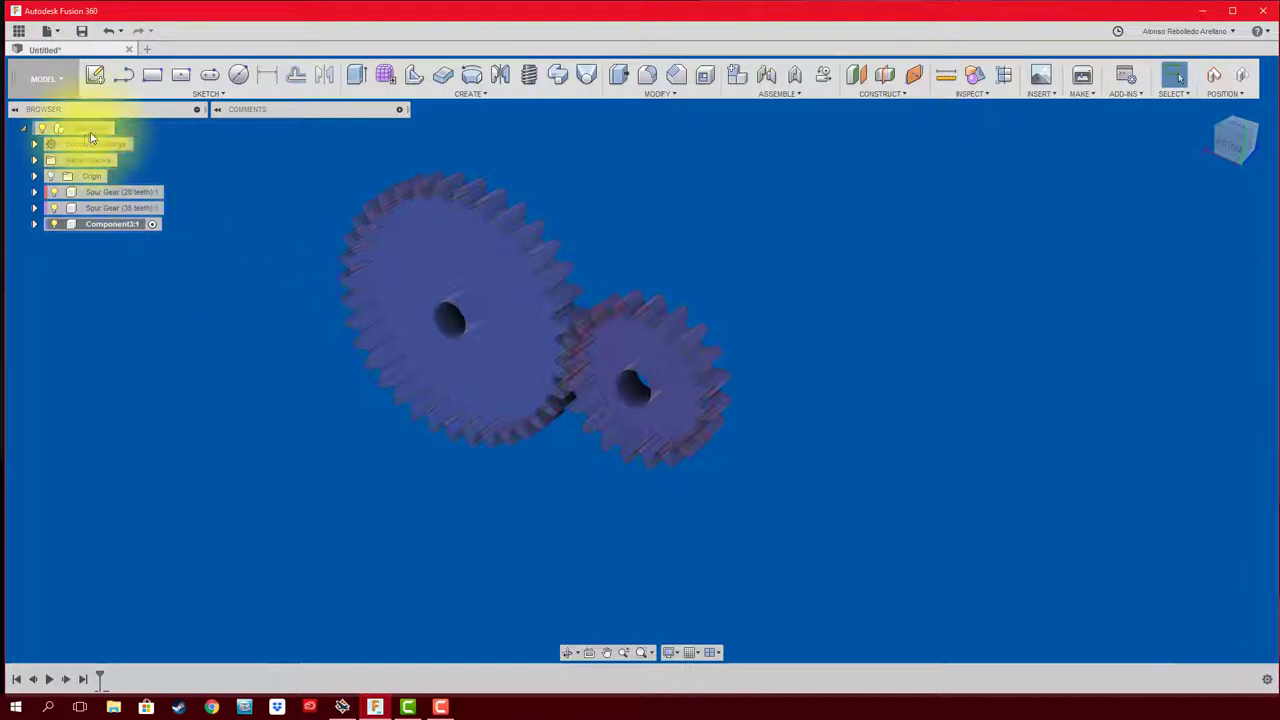
click(124, 128)
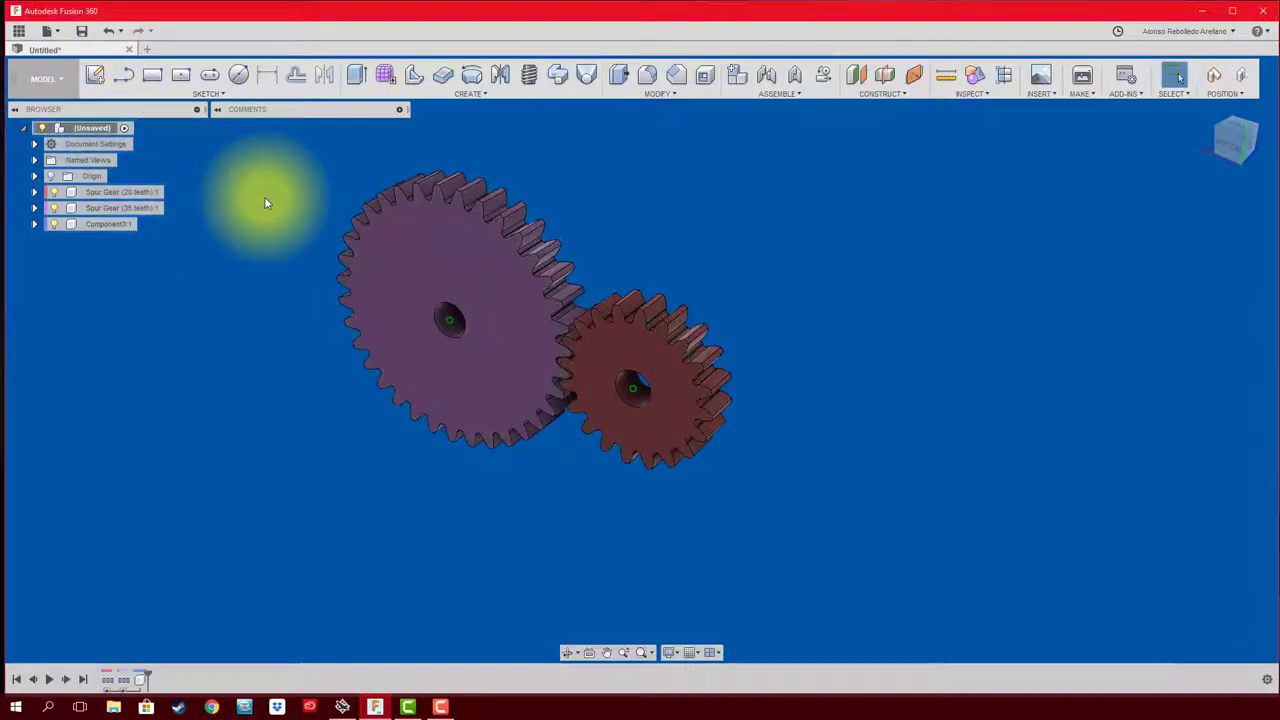
double_click(115, 224)
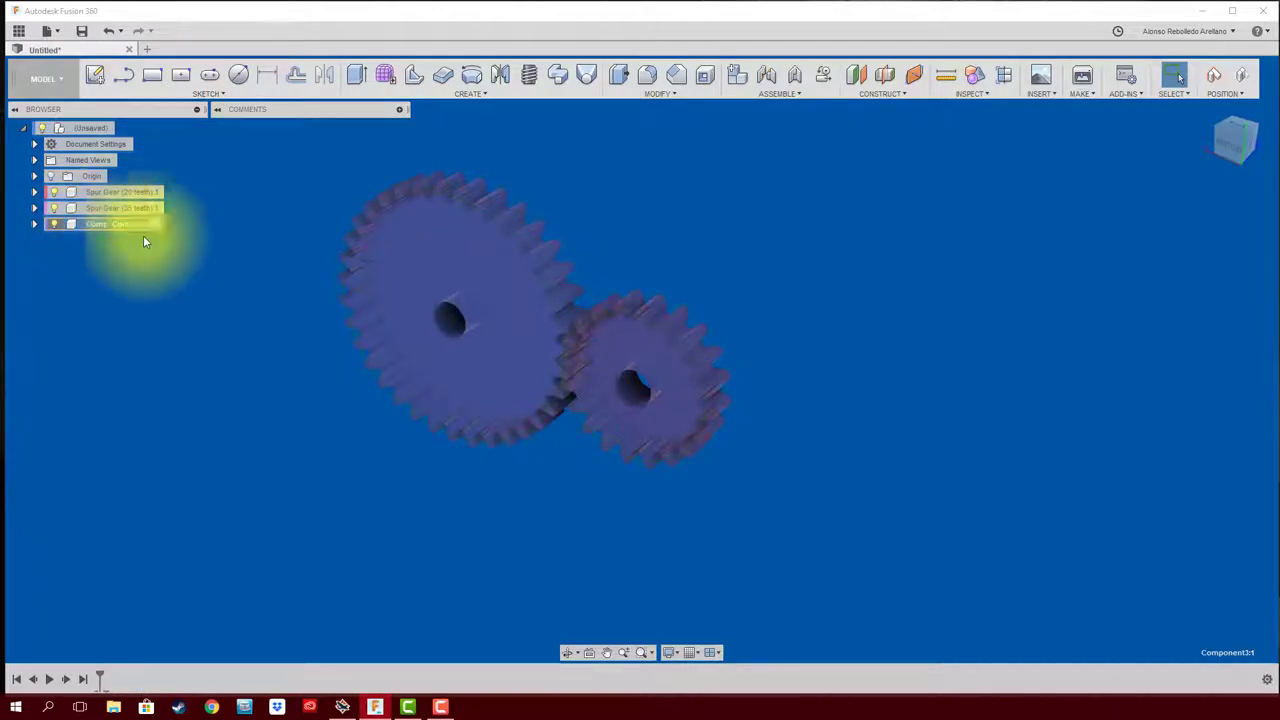
click(124, 329)
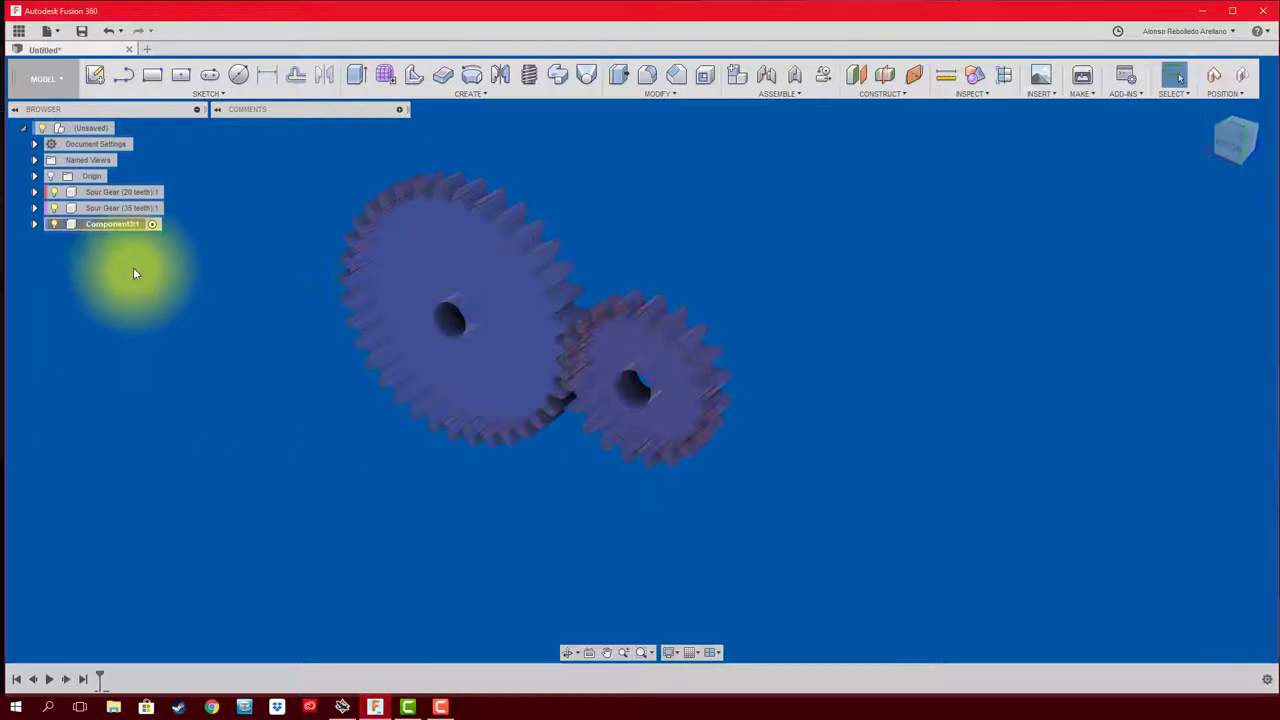
Step: Add Component4:1 from the root assembly and begin a sketch in it
click(121, 130)
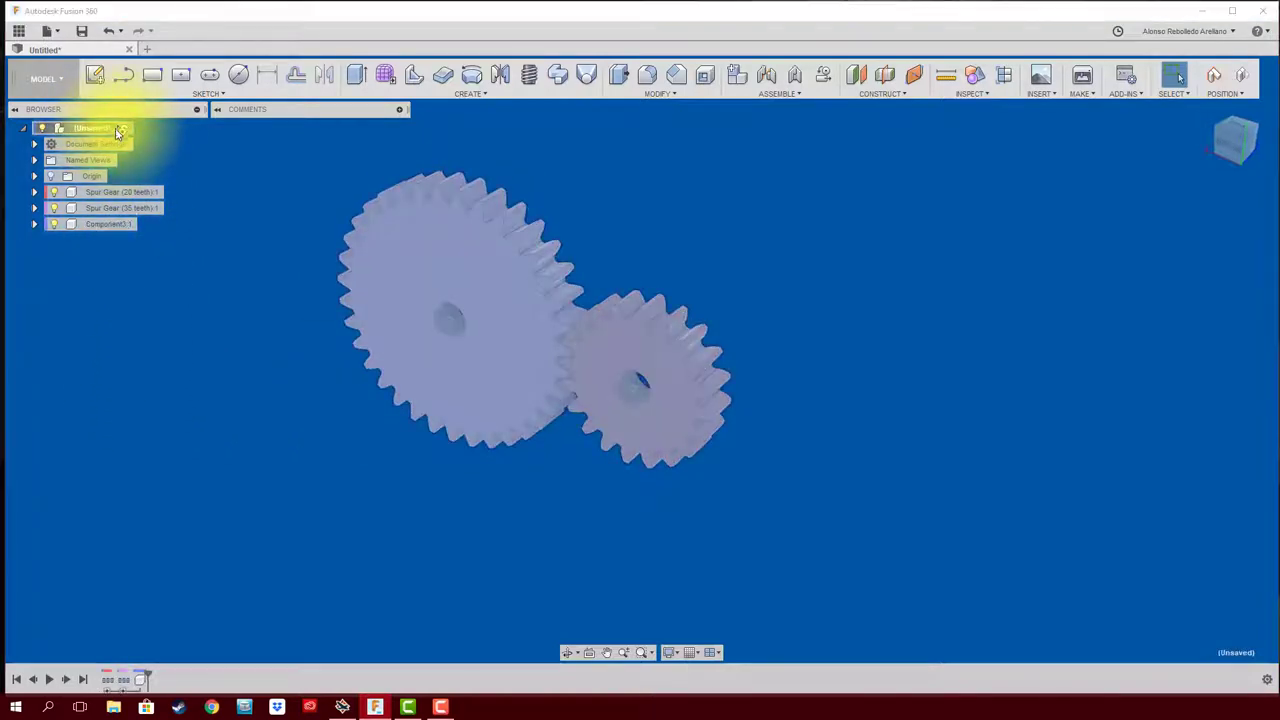
right_click(117, 133)
click(140, 147)
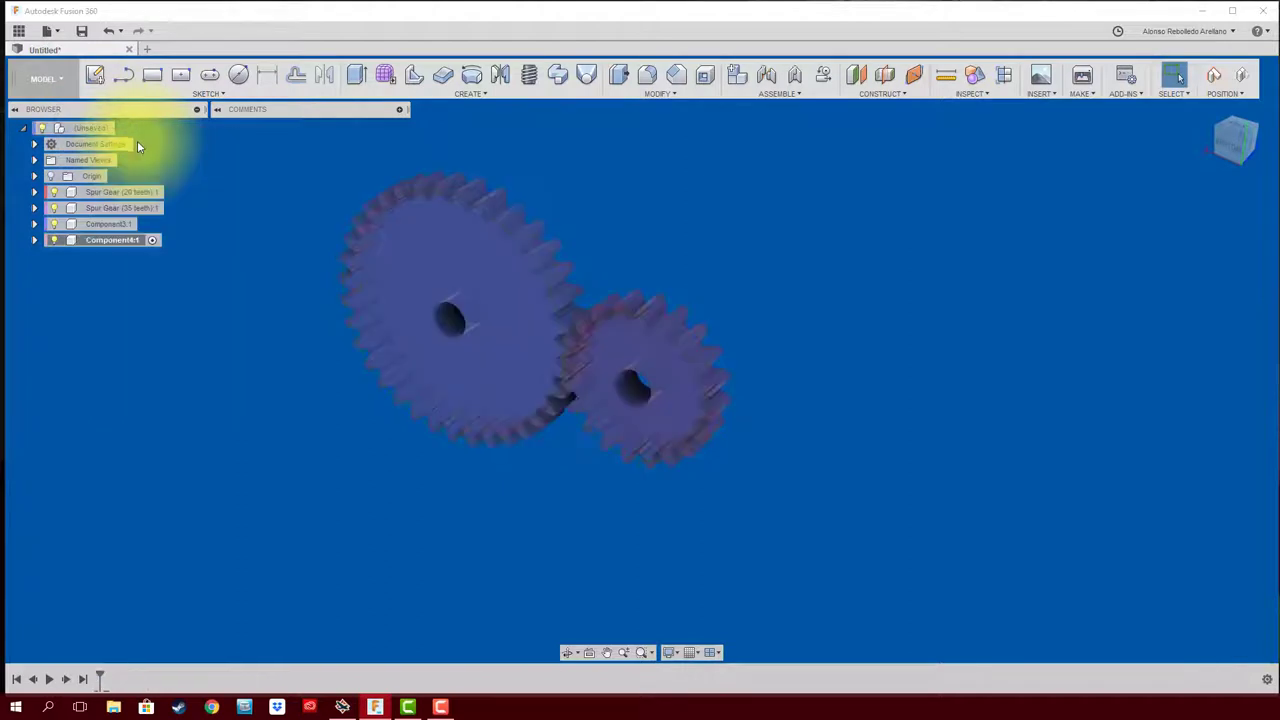
click(95, 75)
Step: Sketch on the small gear's face and attempt a slot from its centre
click(630, 400)
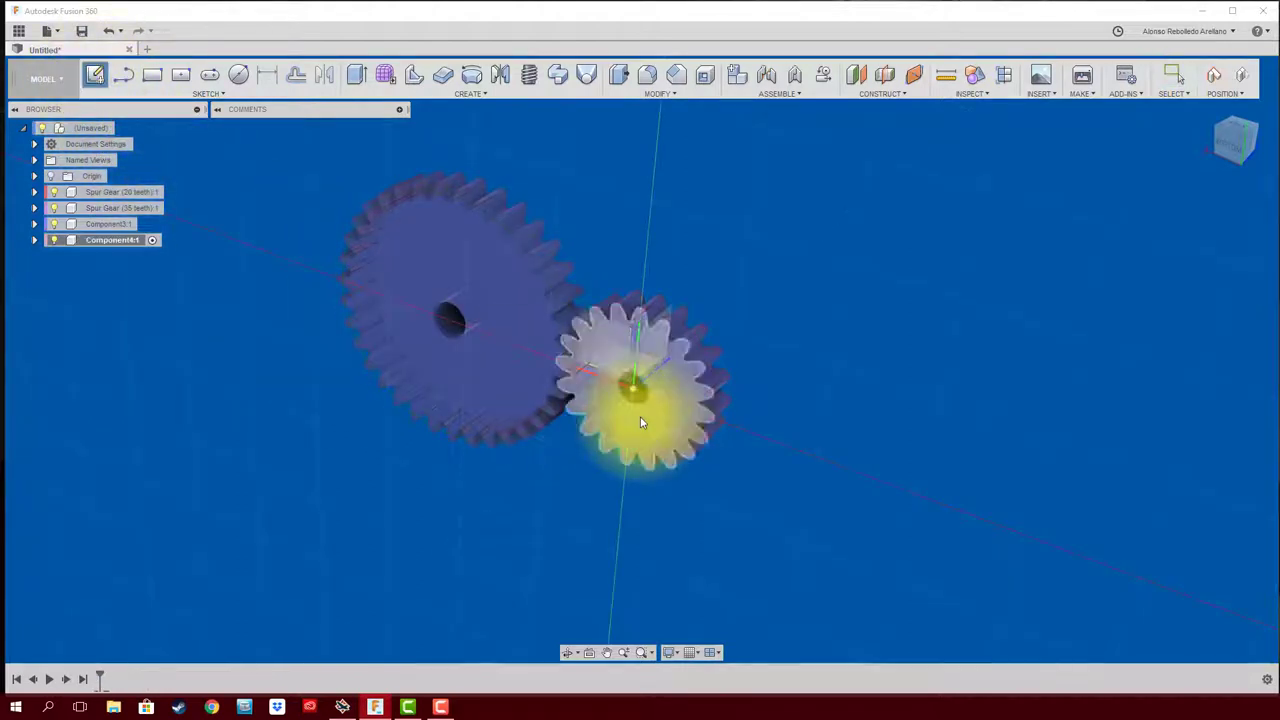
click(905, 378)
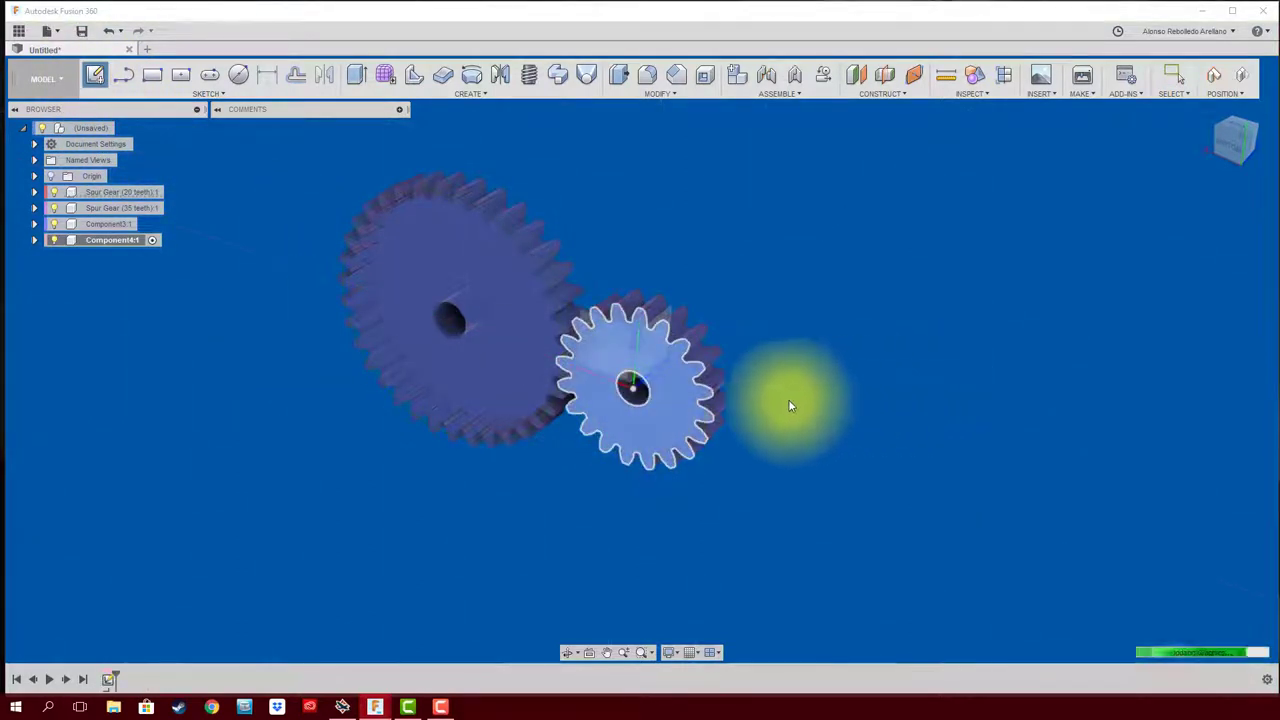
click(212, 77)
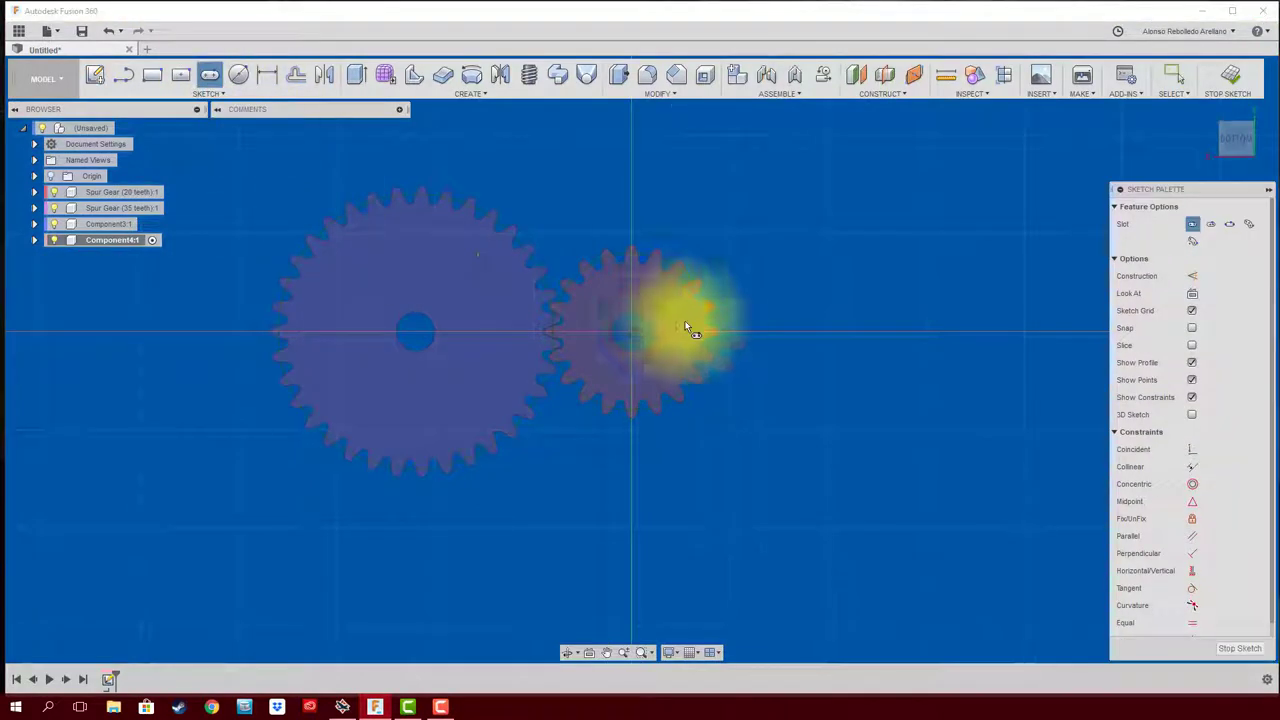
click(631, 331)
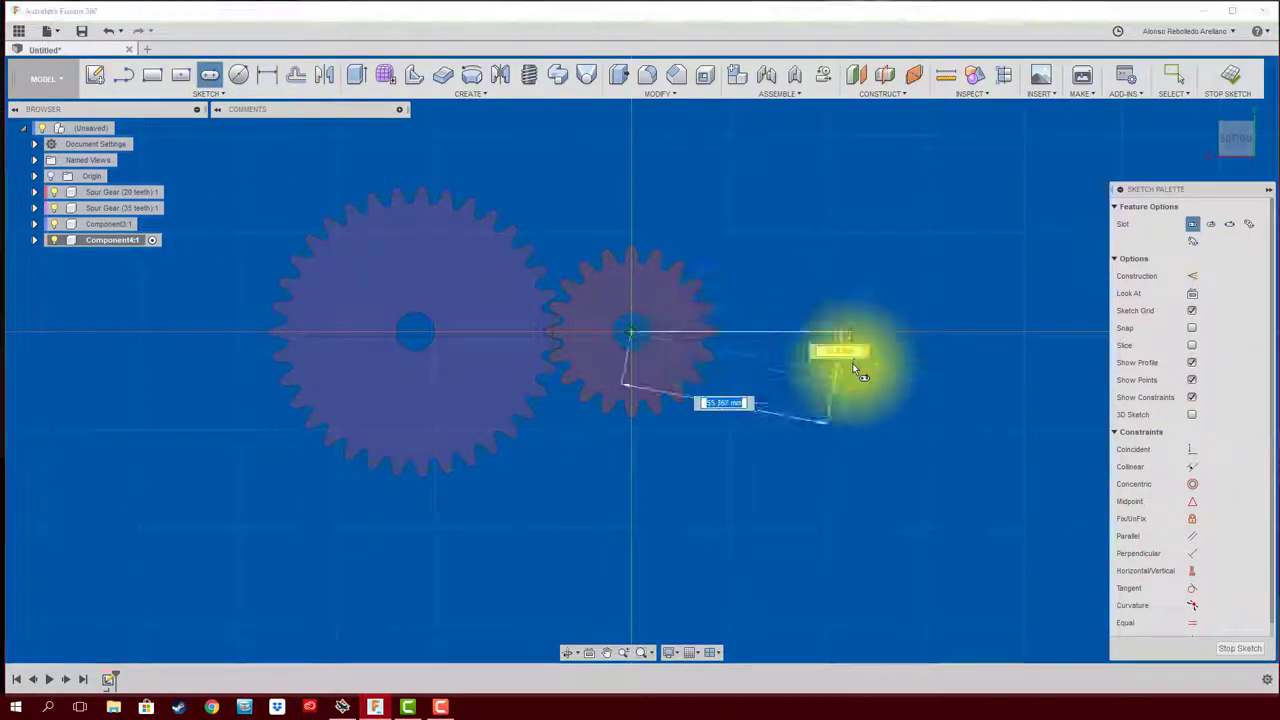
click(854, 335)
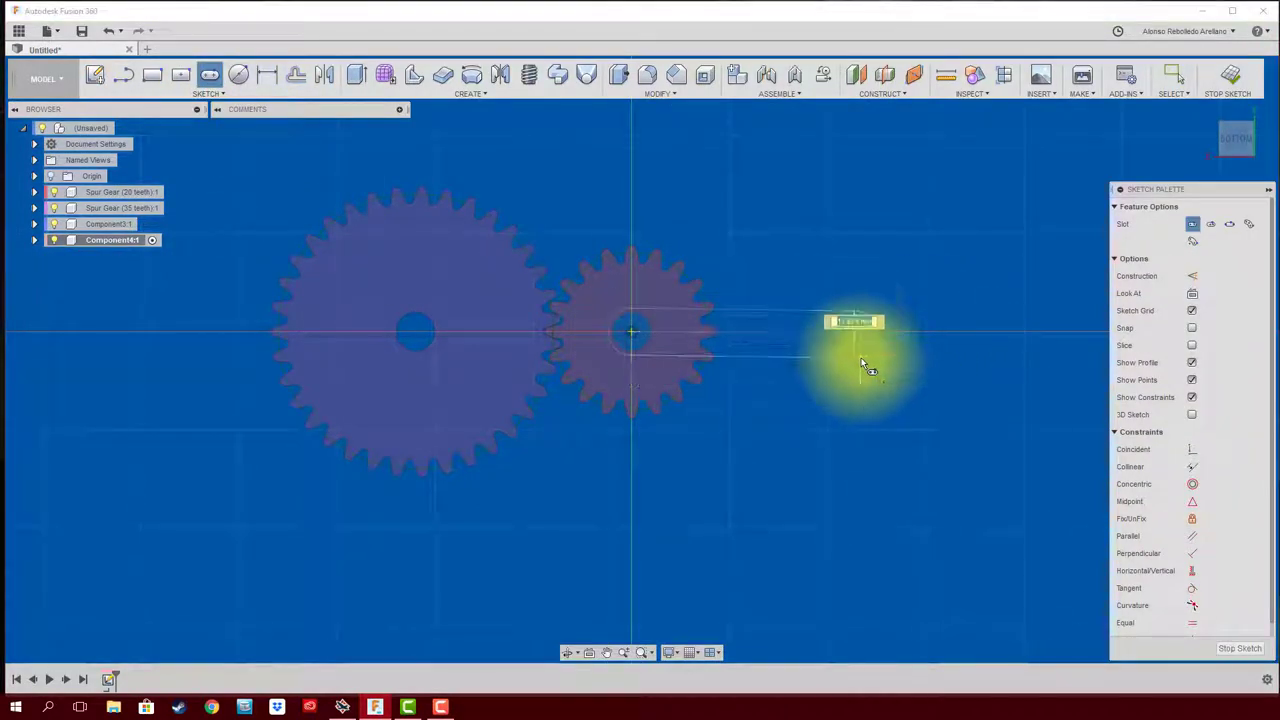
scroll(874, 361, up, 2)
scroll(873, 361, up, 2)
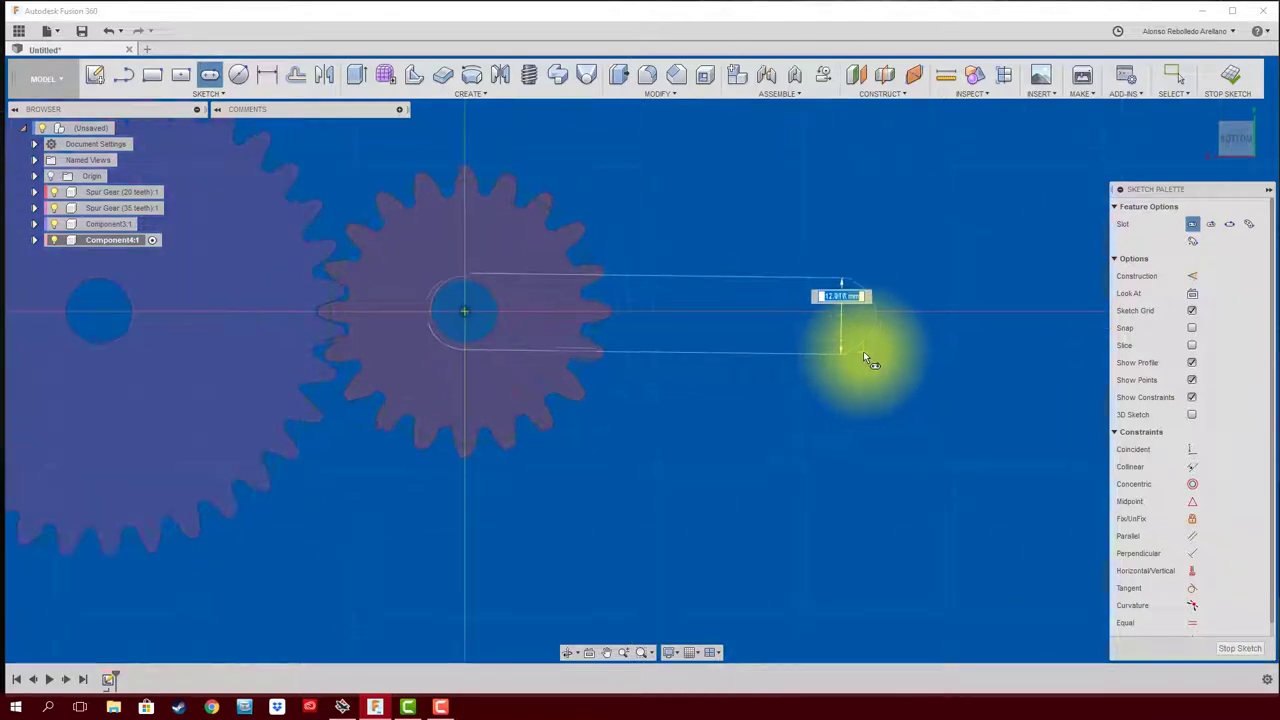
key(Escape)
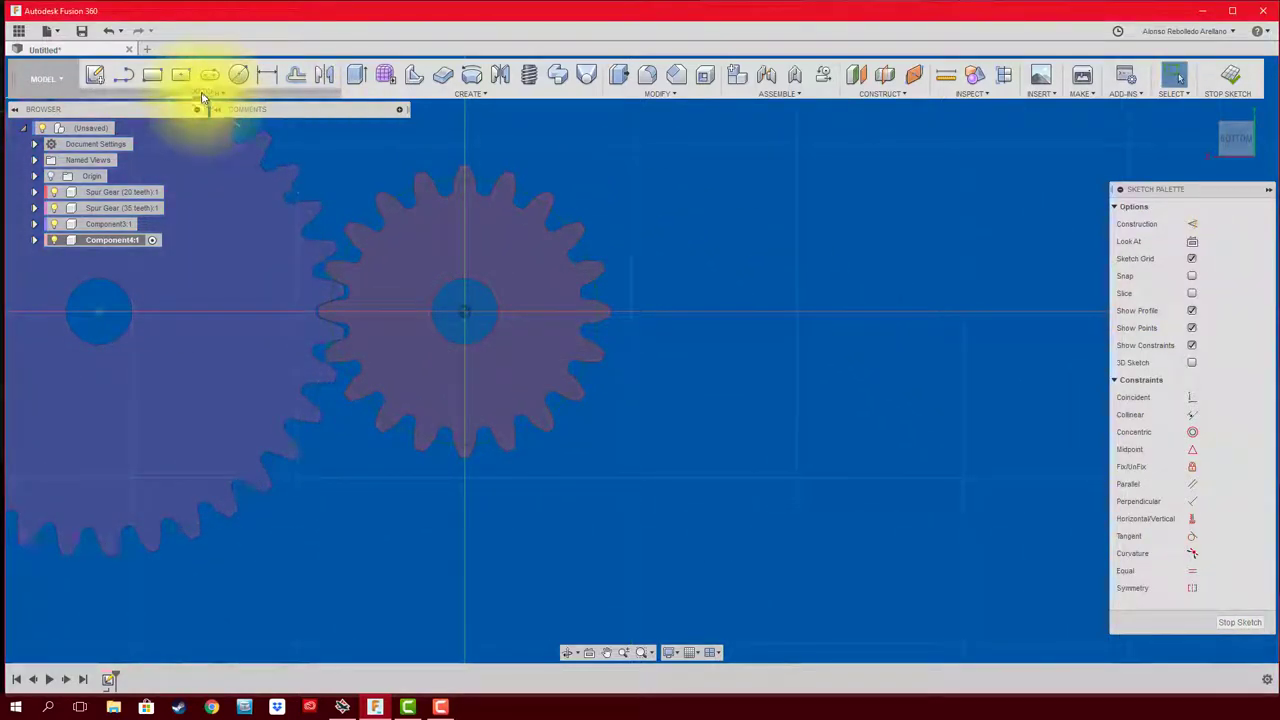
Step: Draw a centre-to-centre slot from the gear centre and dimension its width to 20 mm
click(209, 75)
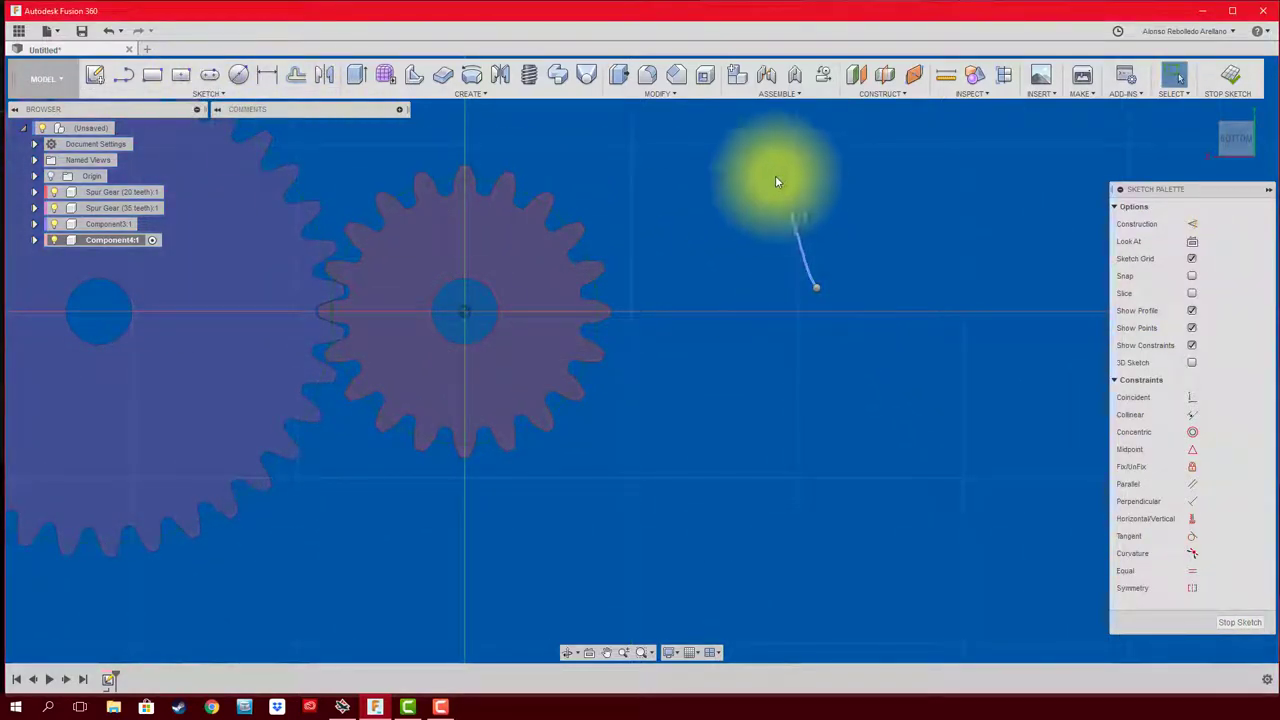
click(465, 312)
click(819, 311)
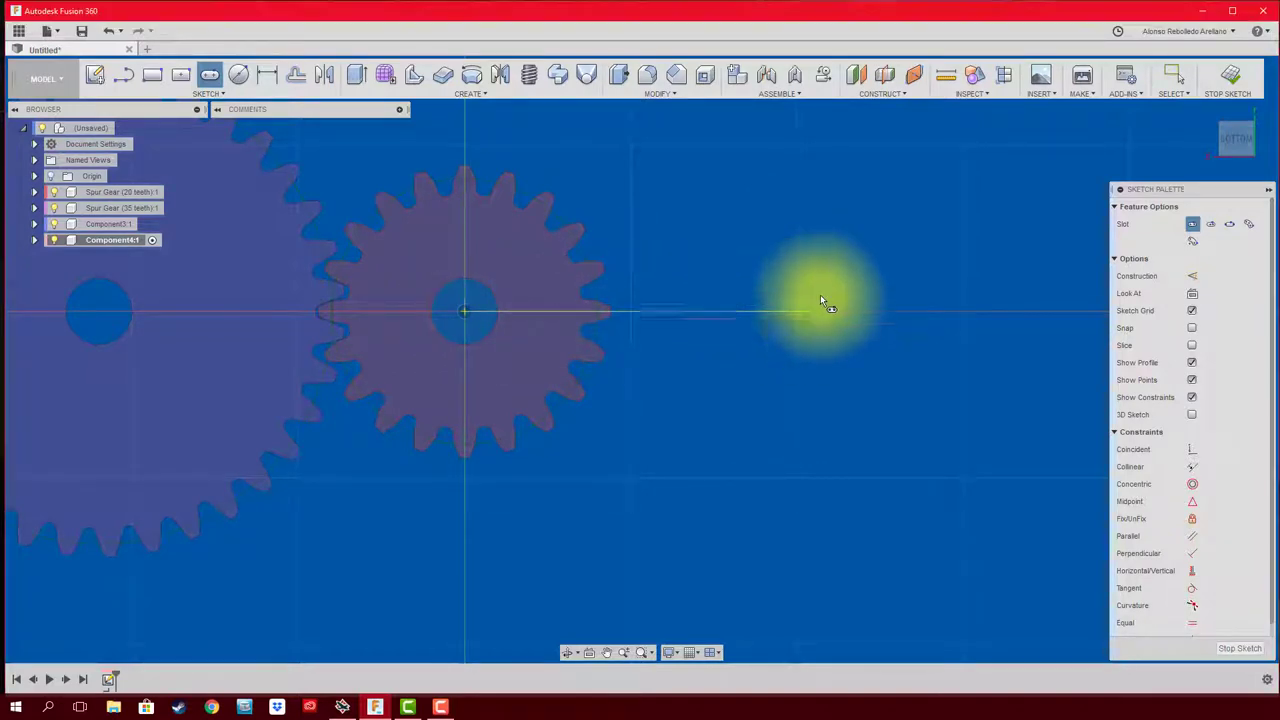
click(815, 237)
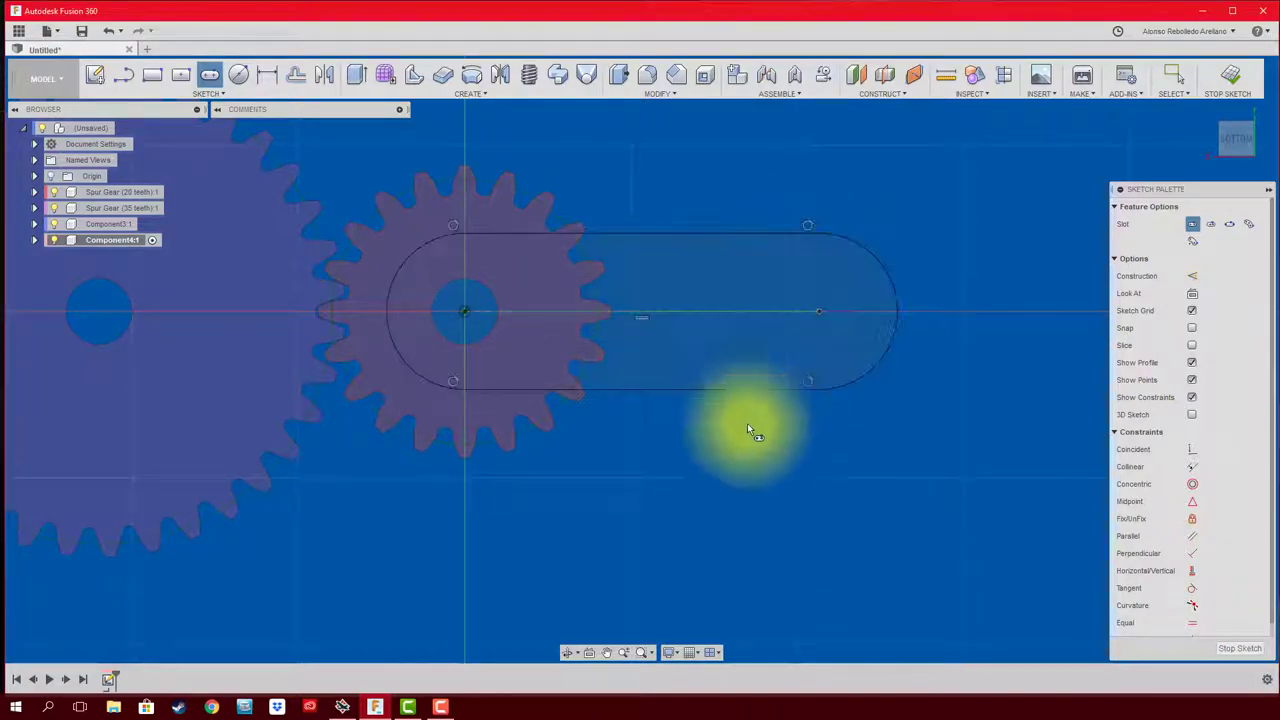
key(d)
click(739, 390)
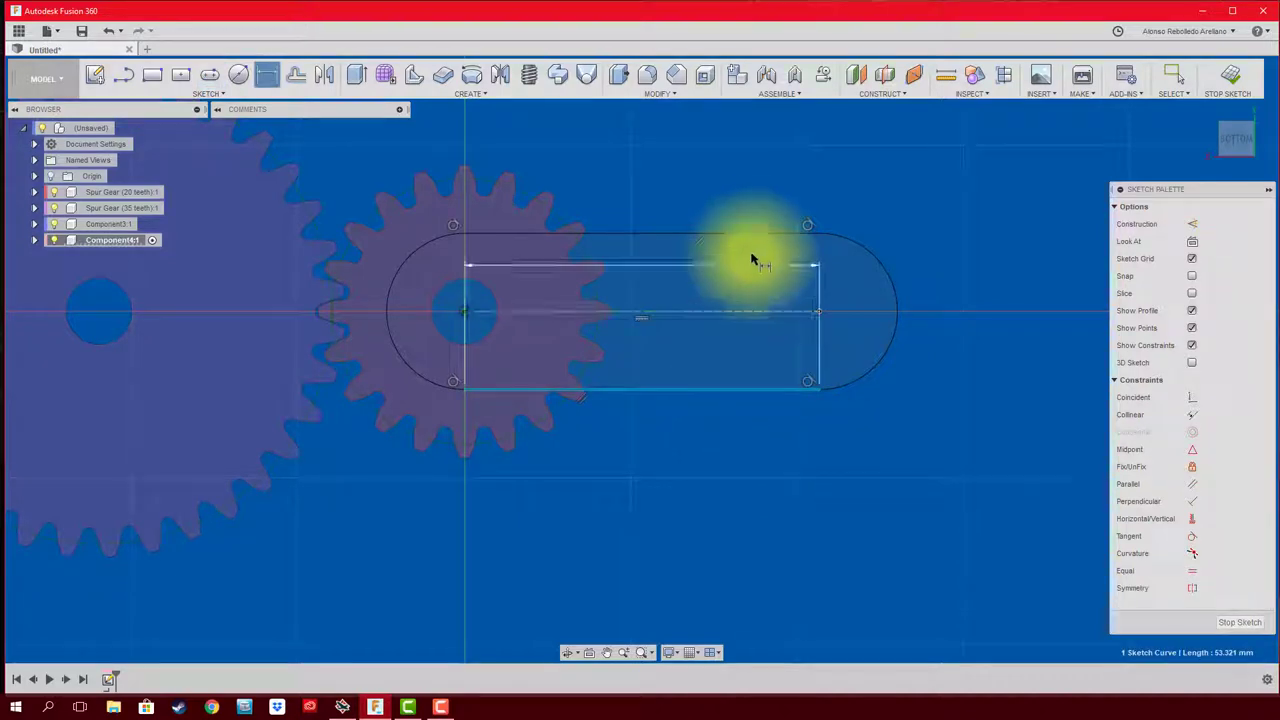
click(745, 235)
click(740, 298)
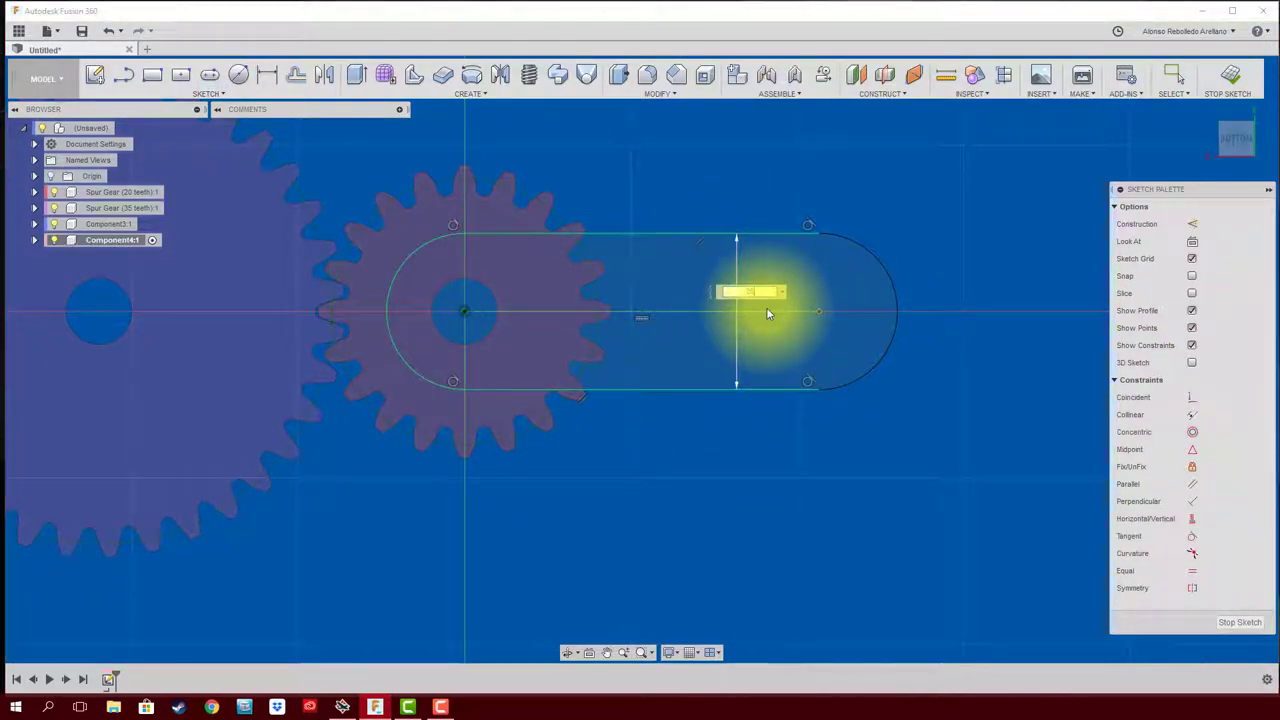
key(Return)
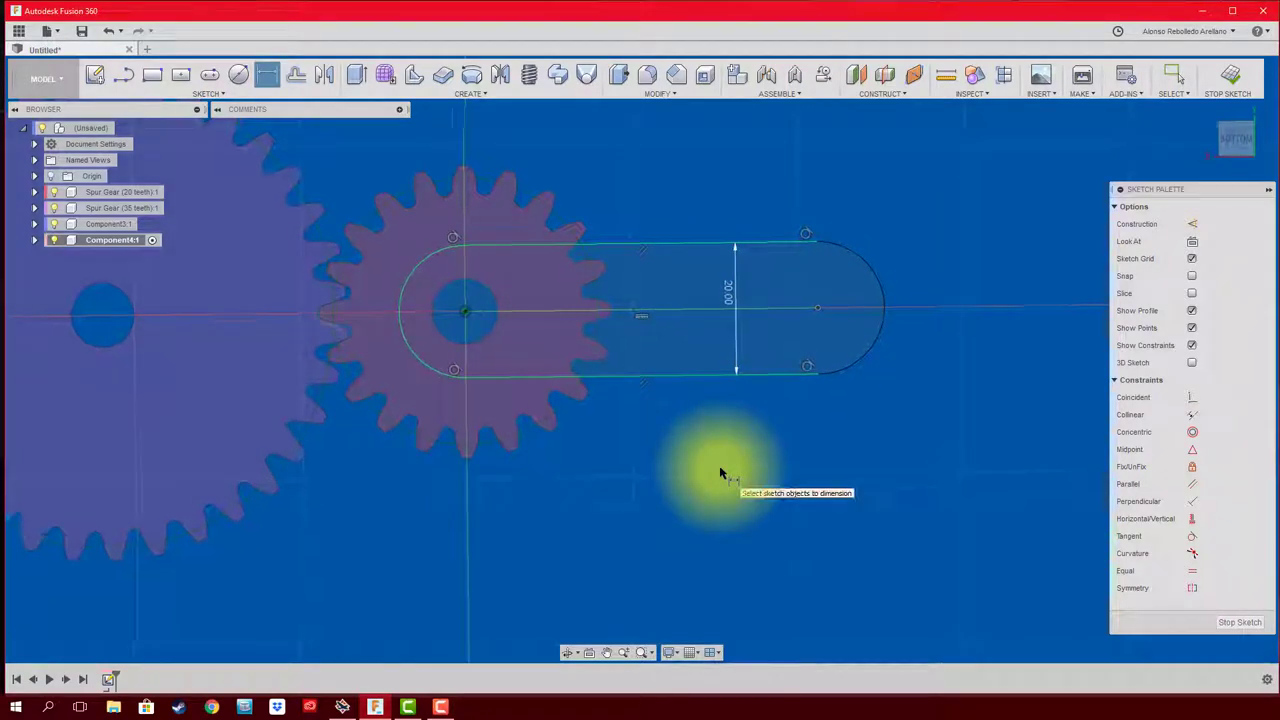
Step: Extrude all three slot profiles 3 mm into a new solid arm plate
key(e)
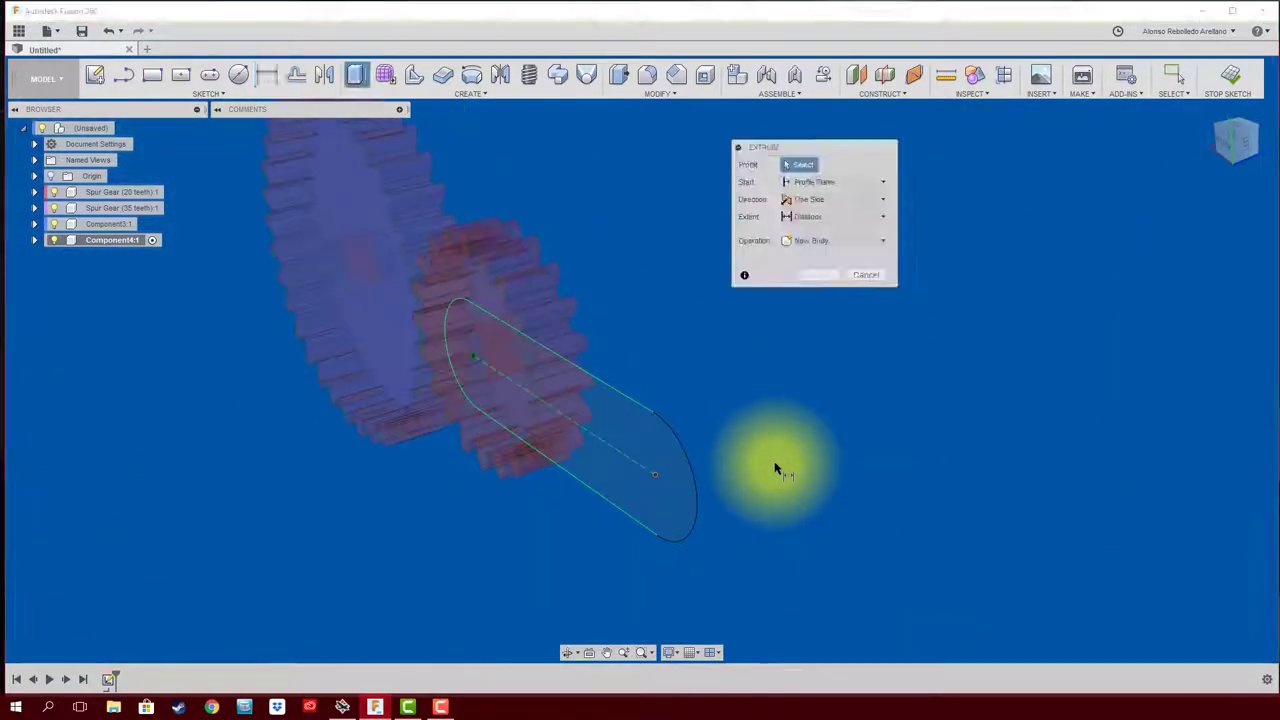
click(646, 479)
click(472, 357)
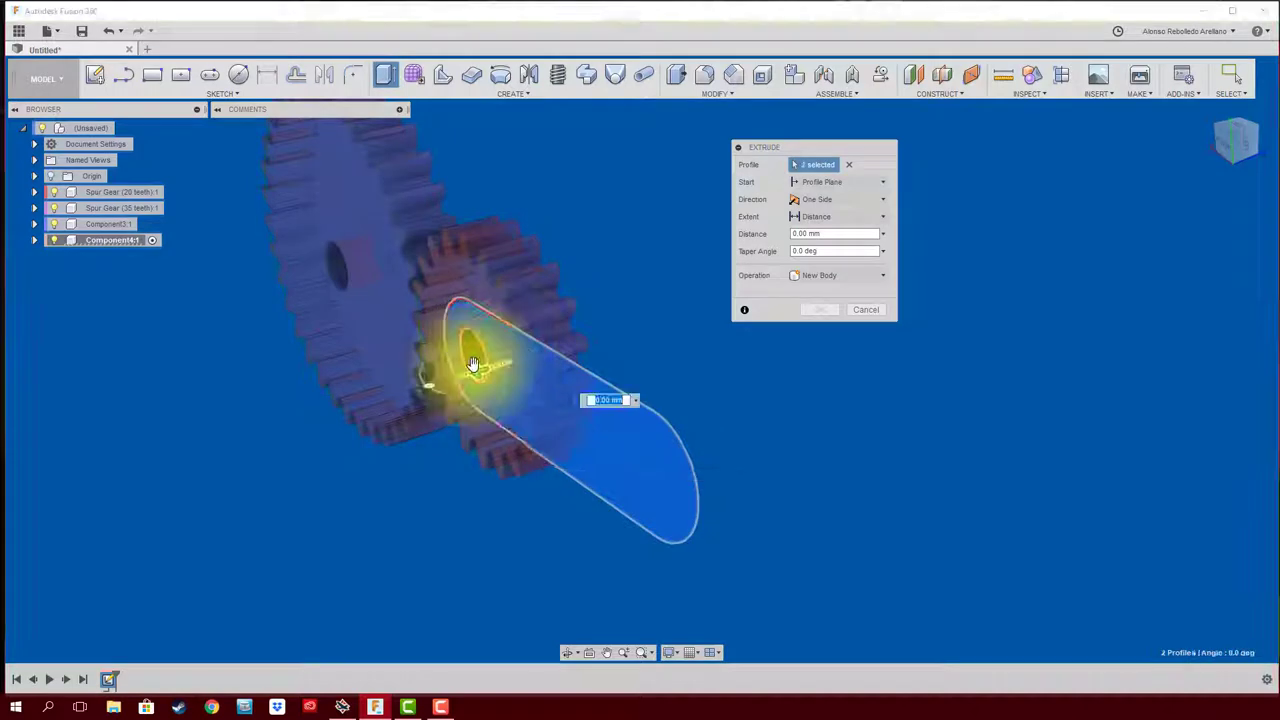
click(440, 363)
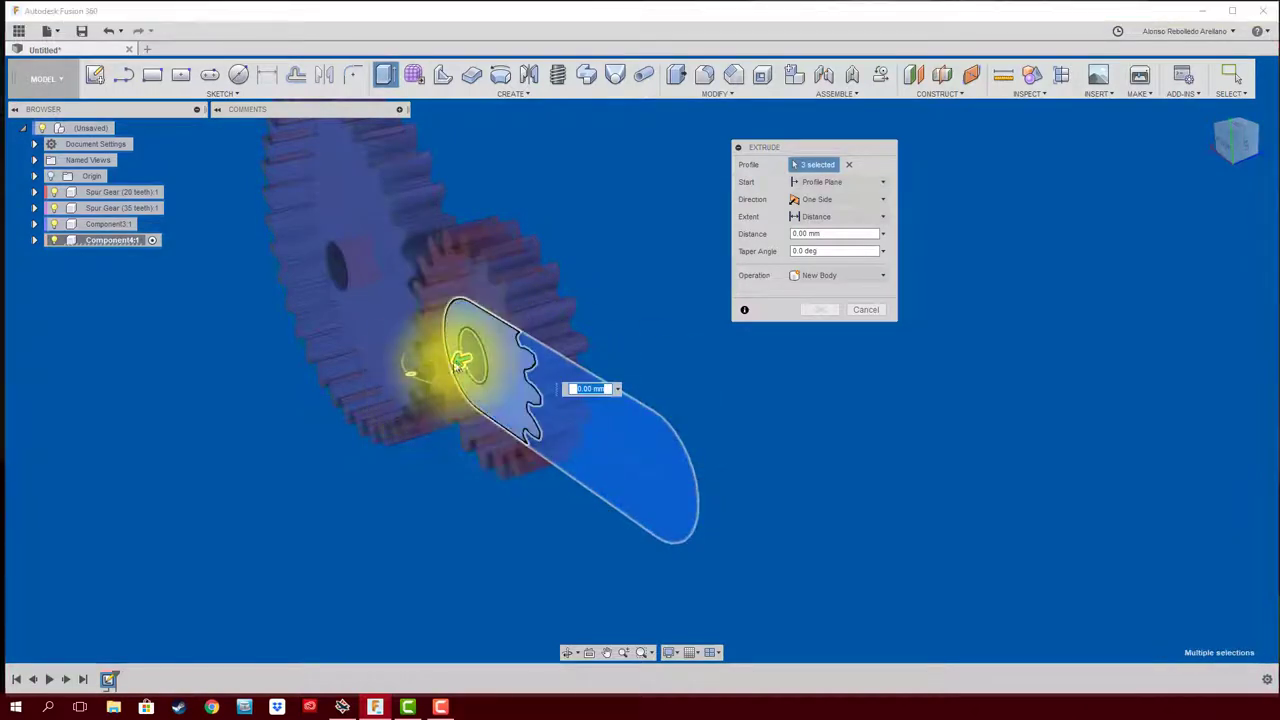
drag(455, 358, 441, 365)
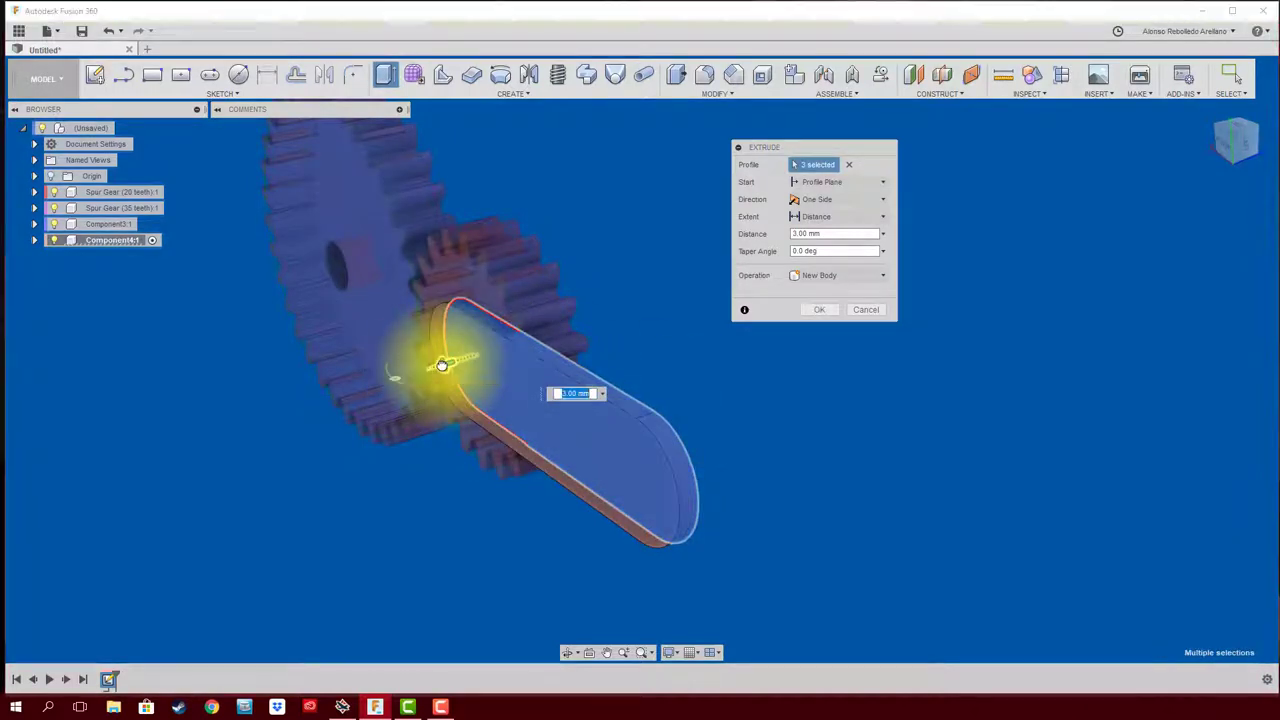
click(816, 310)
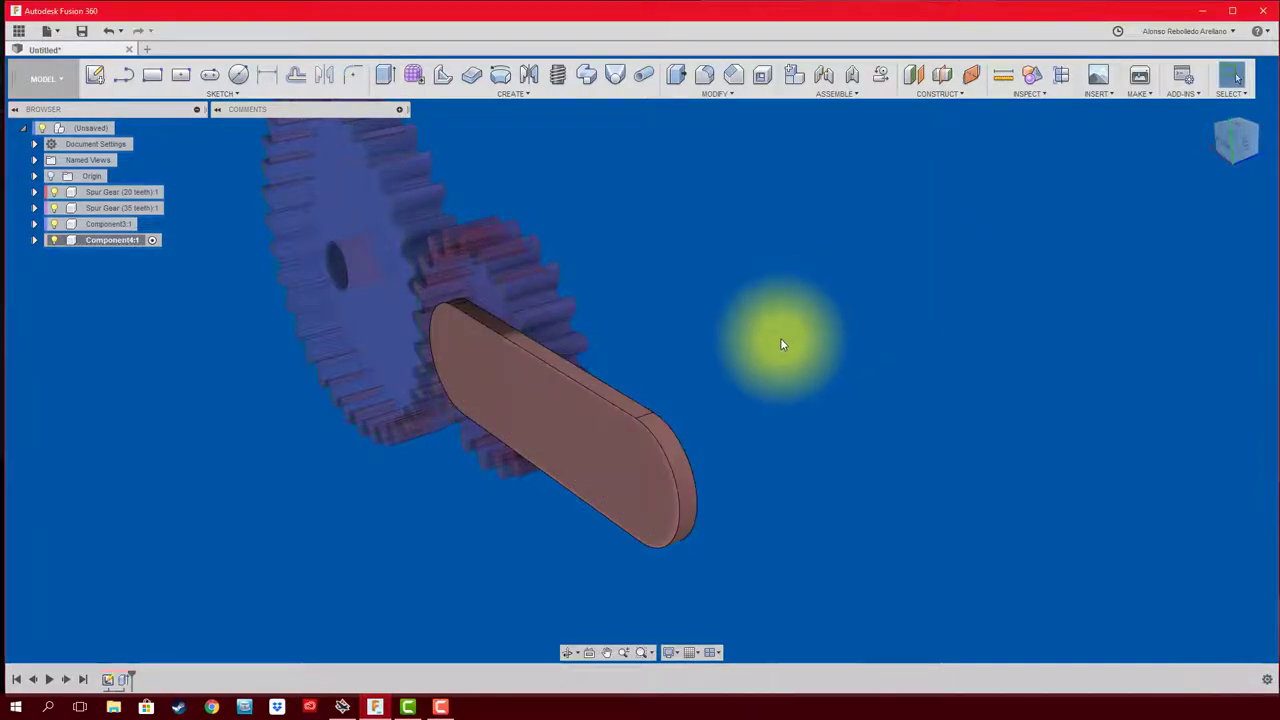
shift+middle_drag(780, 343, 155, 243)
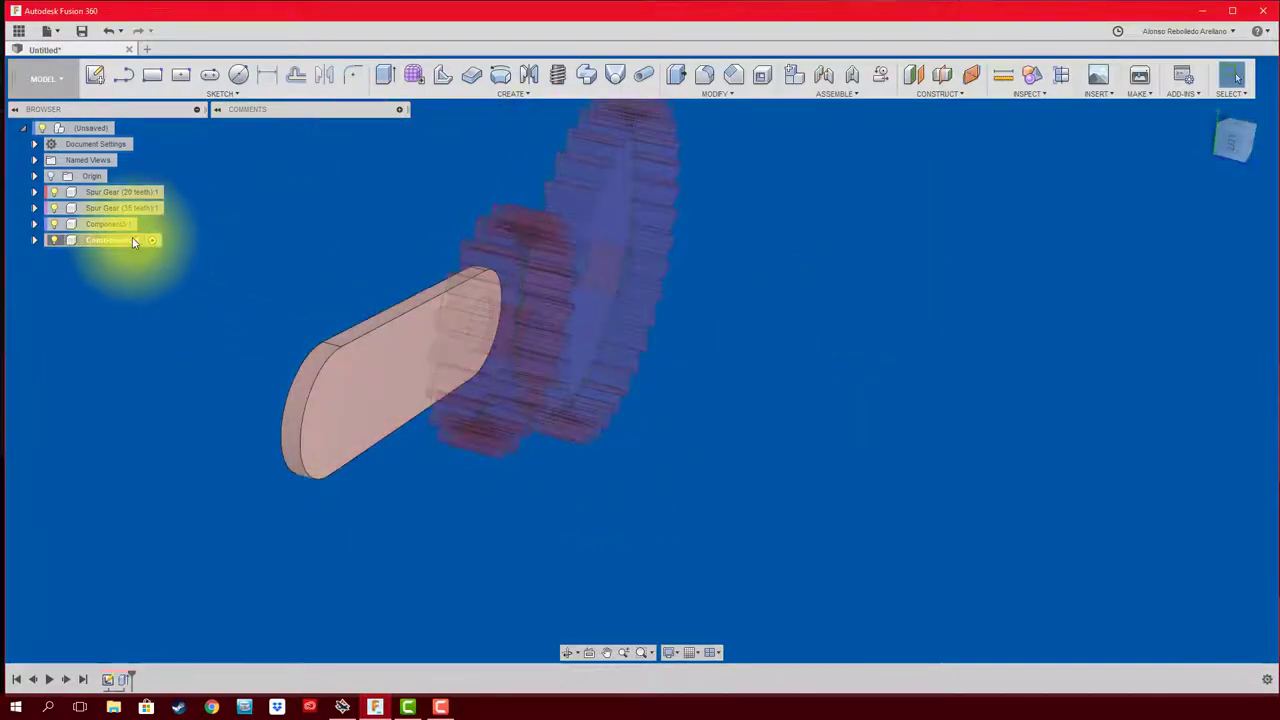
Step: Rename Component4 in the Browser to BASE
double_click(136, 242)
text(BASE)
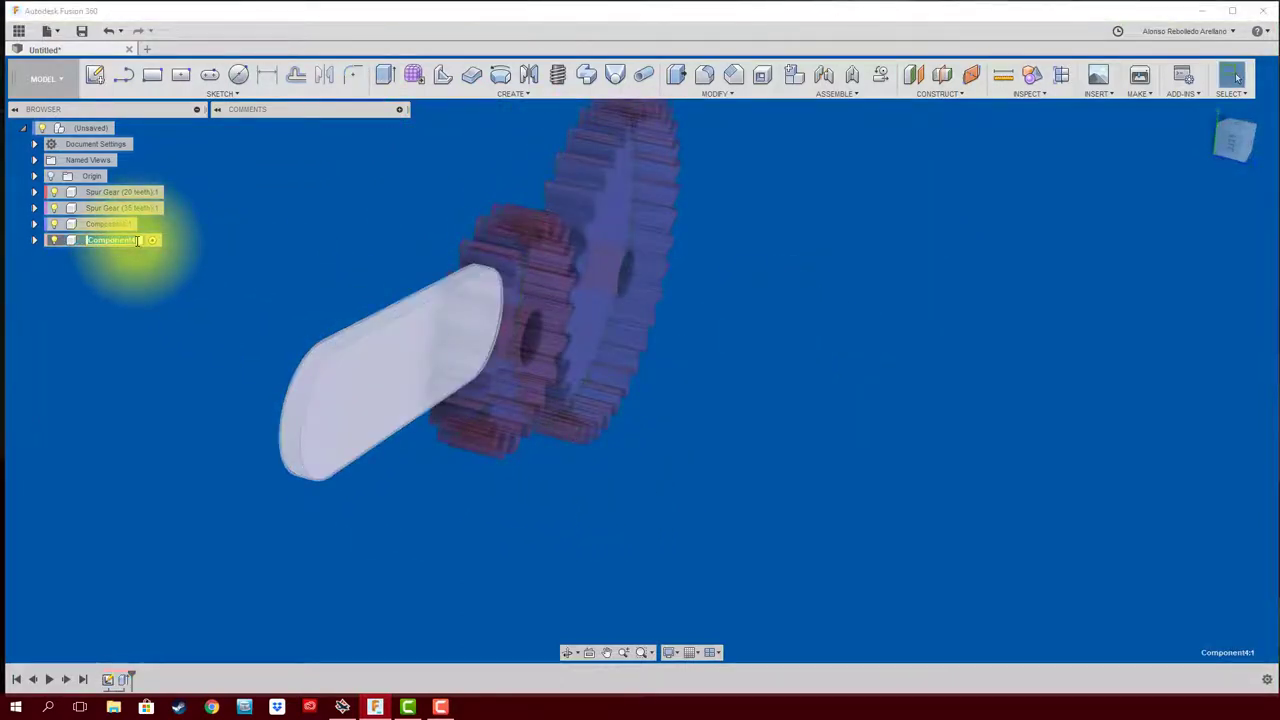
key(Return)
click(203, 324)
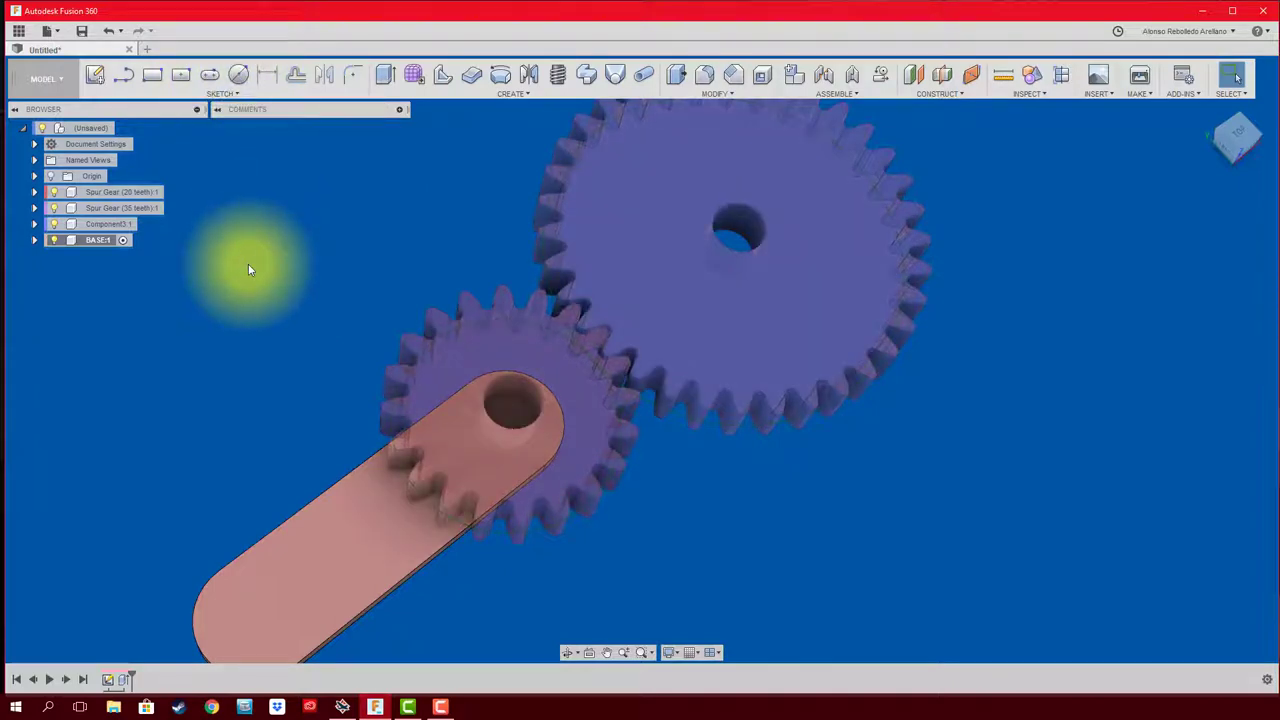
Step: Project the small gear's 10 mm bore circle onto the arm's top face in a new sketch
click(541, 410)
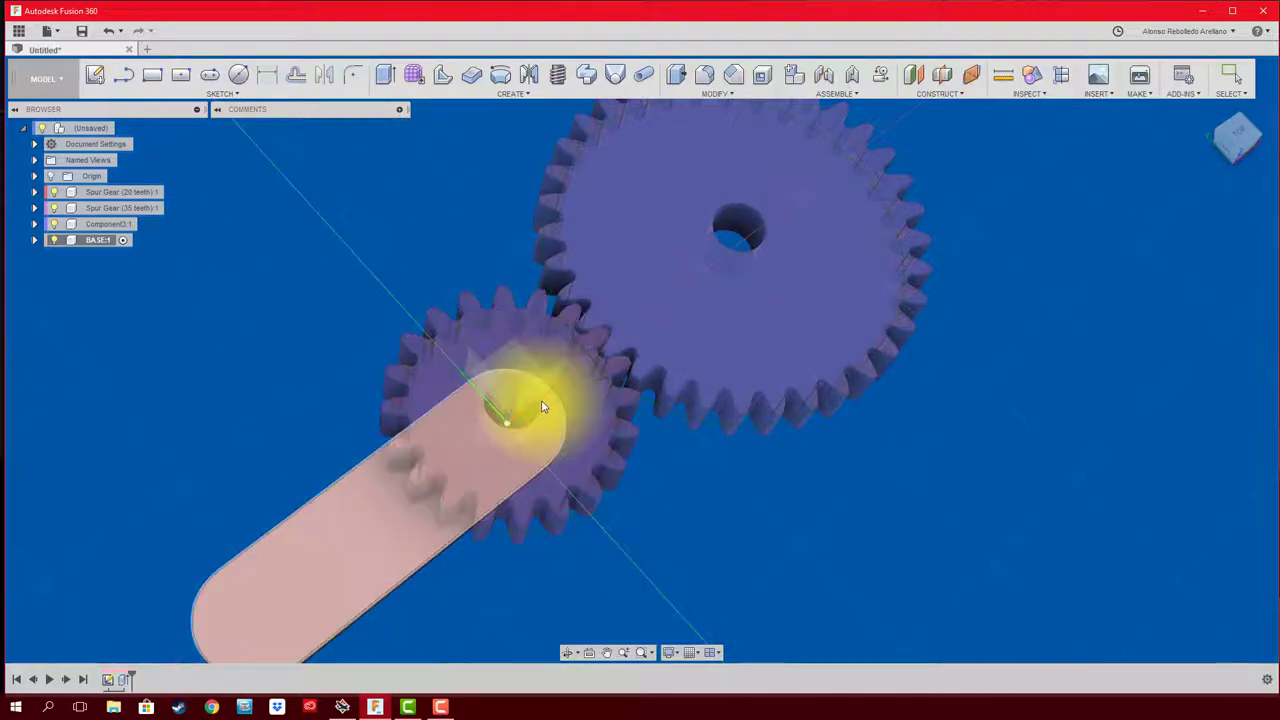
key(p)
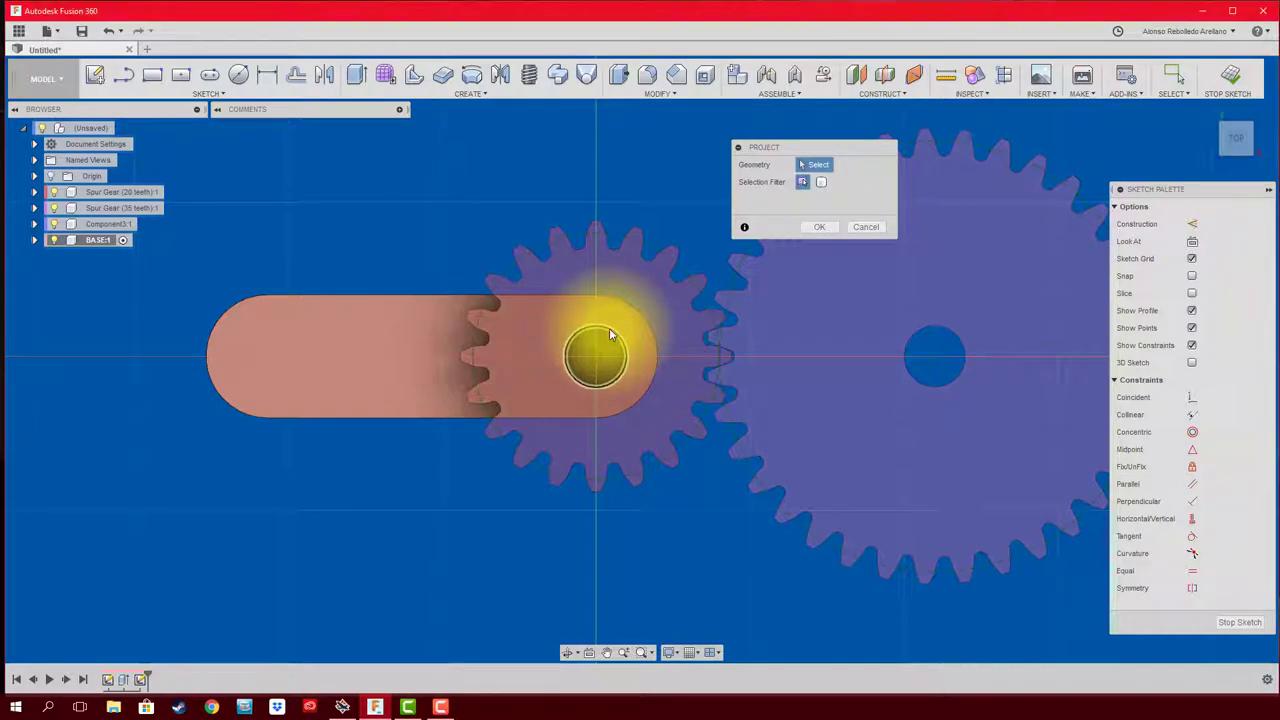
shift+middle_drag(609, 336, 573, 437)
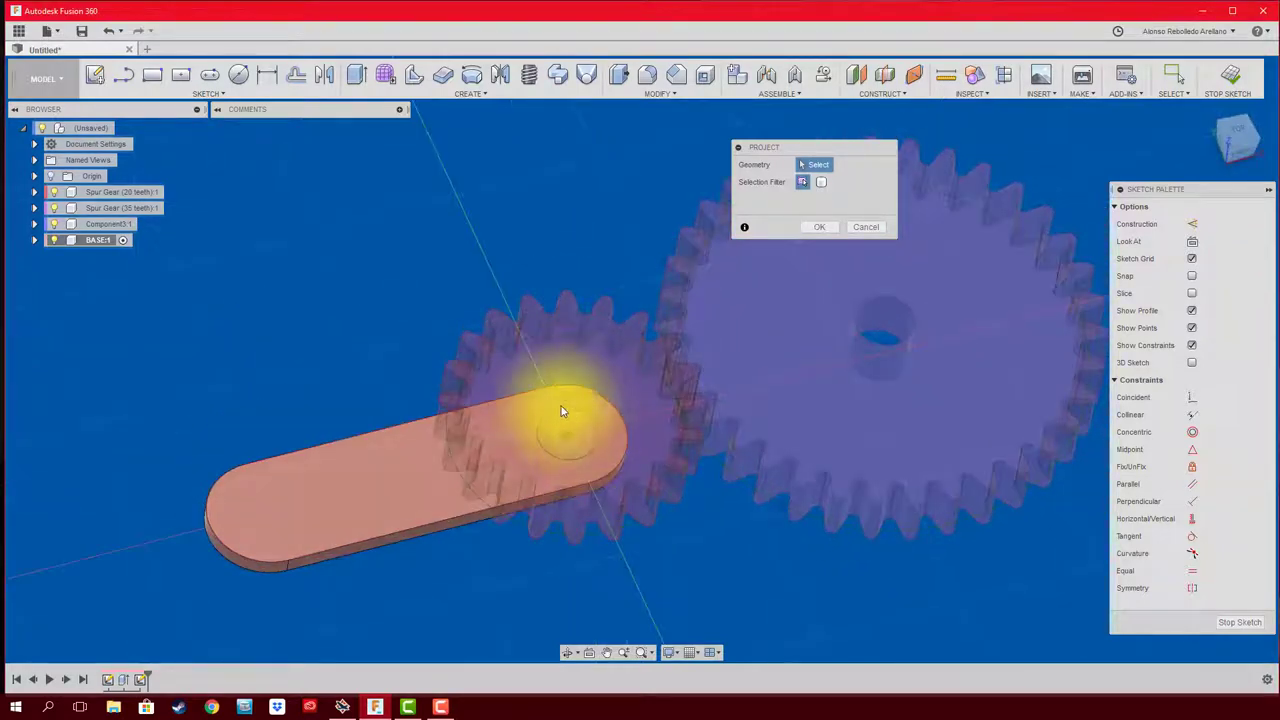
scroll(570, 440, up, 2)
scroll(587, 437, up, 3)
mouse_move(587, 437)
shift+middle_down()
mouse_move(557, 320)
mouse_move(451, 357)
mouse_move(480, 428)
mouse_move(336, 345)
mouse_move(252, 353)
shift+middle_up()
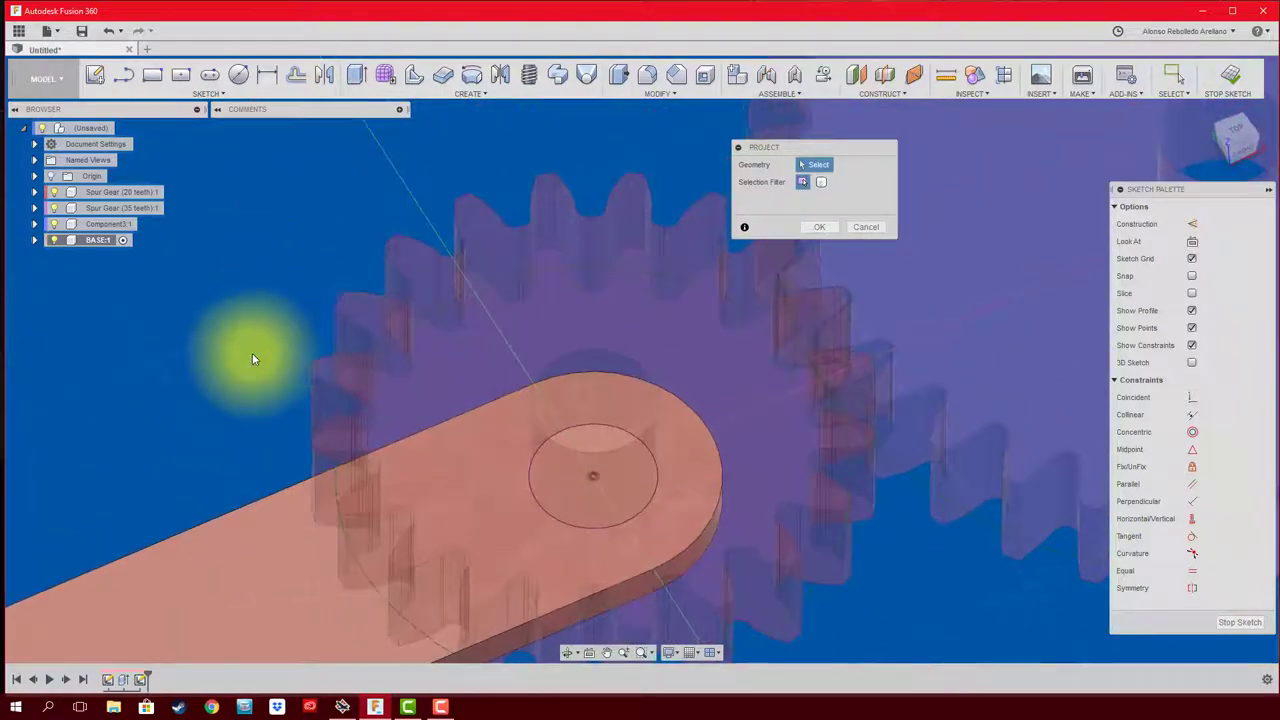
Step: Extrude the projected circle 15 mm, joined to the arm, as a shaft through the gear bore
key(e)
click(600, 440)
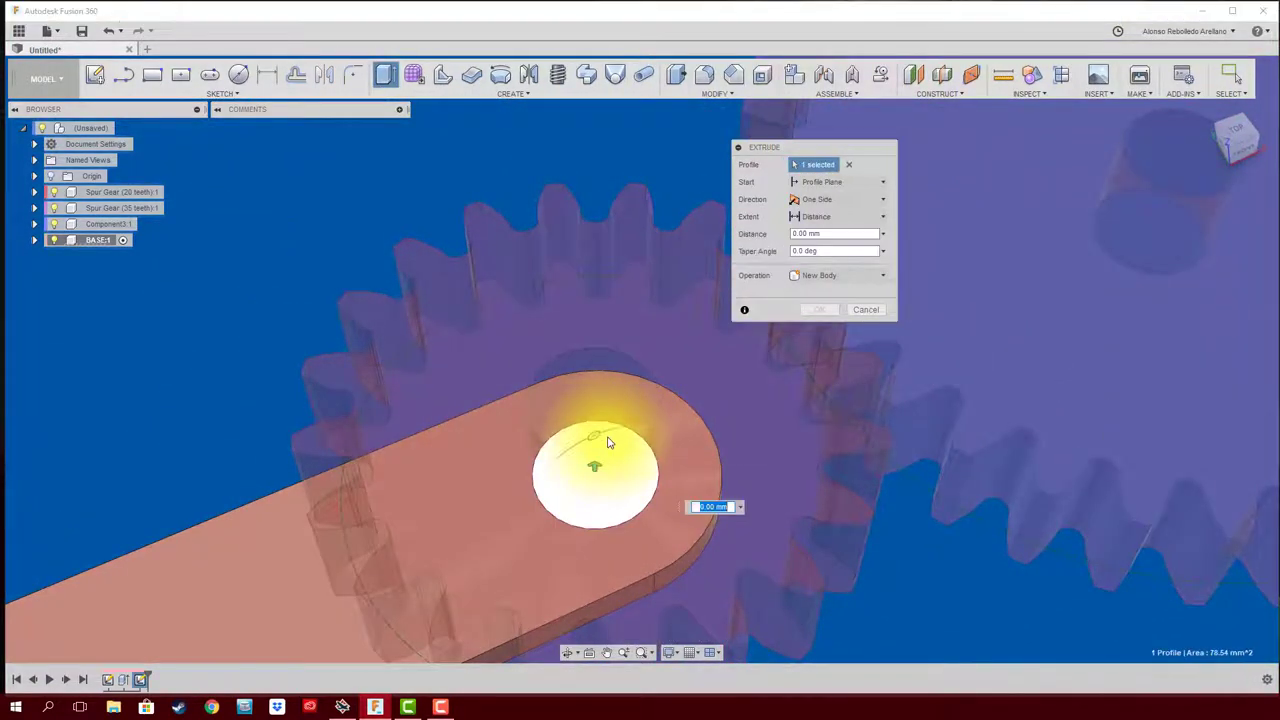
mouse_move(591, 457)
mouse_down()
mouse_move(578, 350)
mouse_move(564, 347)
mouse_up()
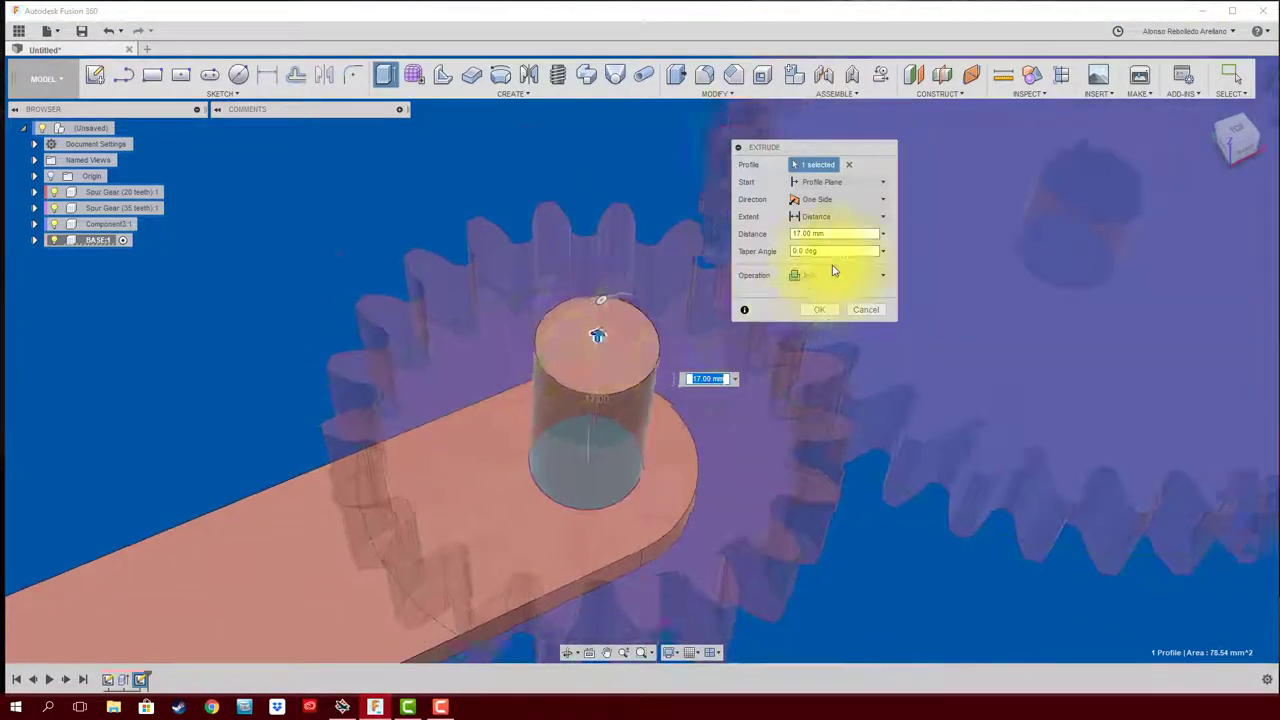
mouse_move(830, 270)
shift+middle_down()
mouse_move(866, 363)
mouse_move(836, 394)
shift+middle_up()
shift+middle_drag(834, 238, 855, 230)
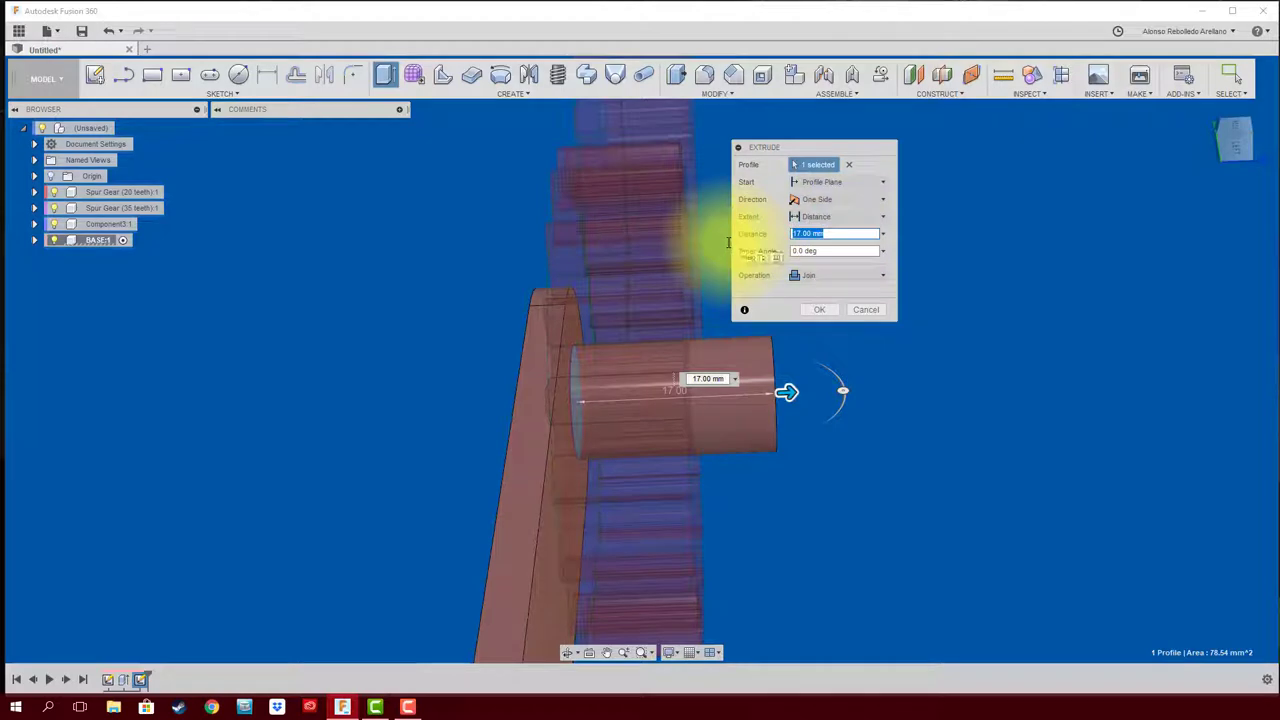
text(5)
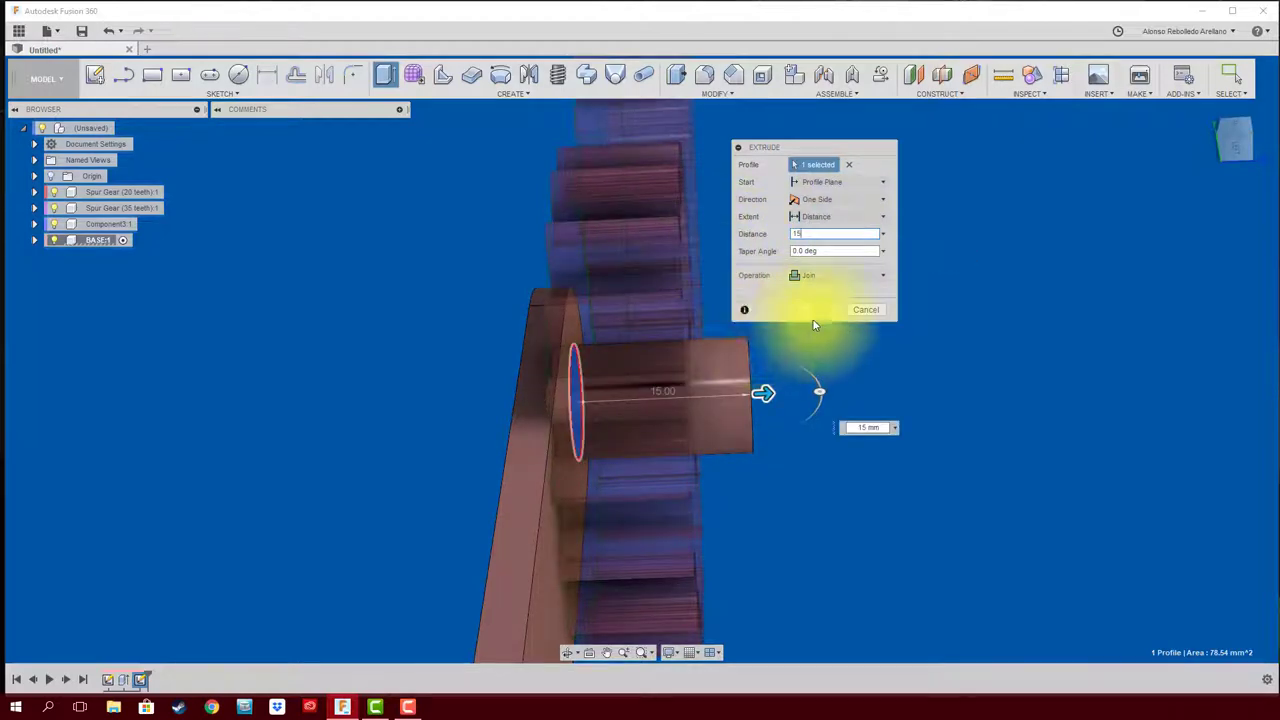
click(825, 312)
mouse_move(840, 329)
shift+middle_down()
mouse_move(860, 344)
mouse_move(486, 309)
mouse_move(473, 324)
shift+middle_up()
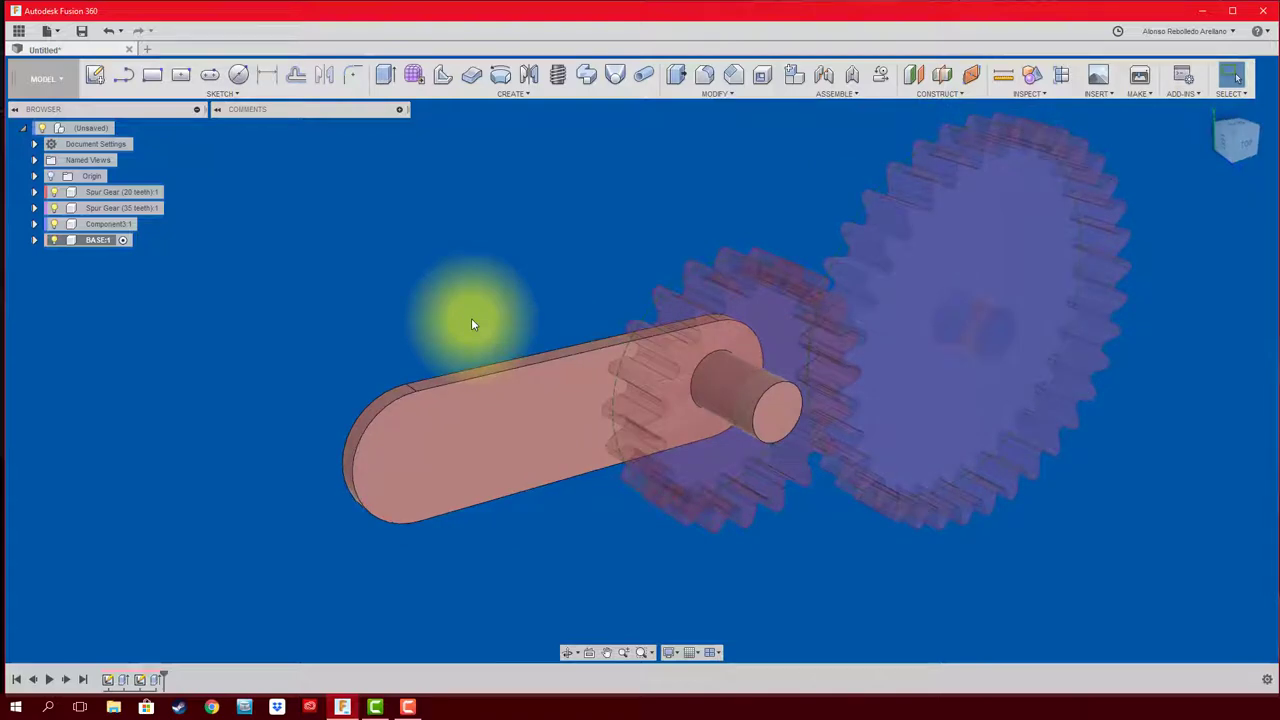
Step: Chamfer the shaft's free end edge 1 mm and ground the BASE component
shift+middle_drag(471, 318, 496, 263)
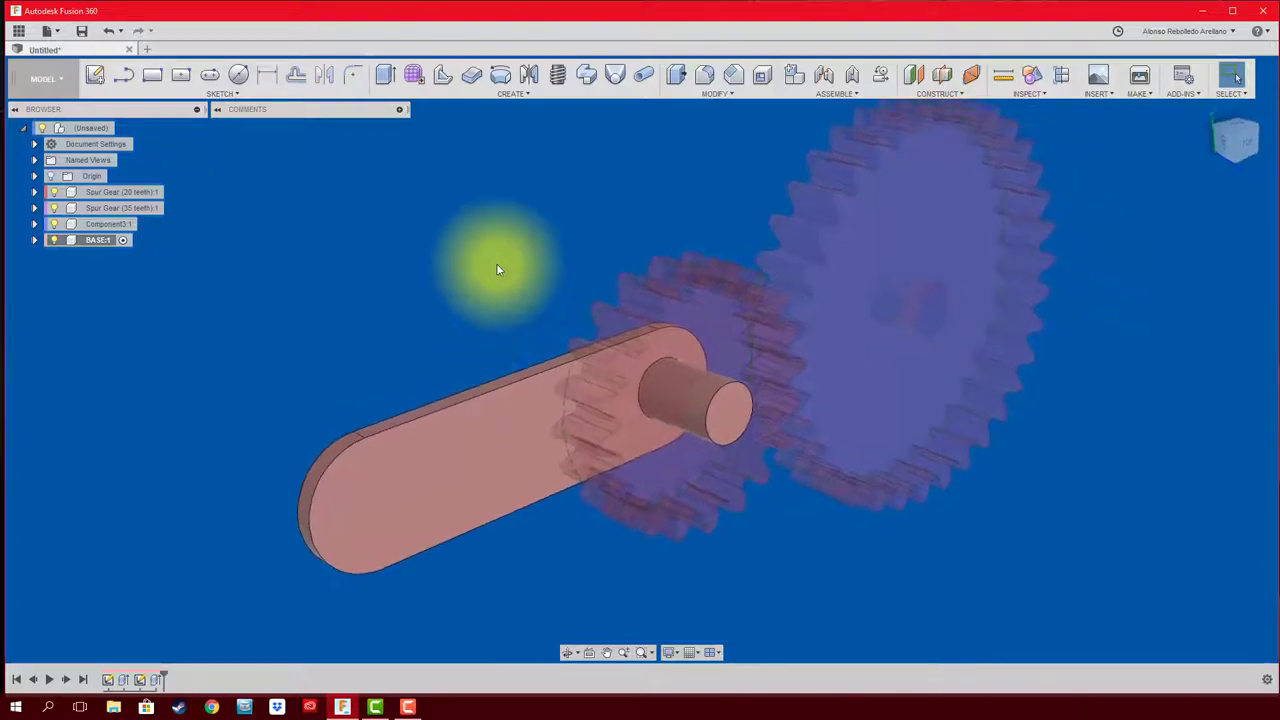
click(733, 75)
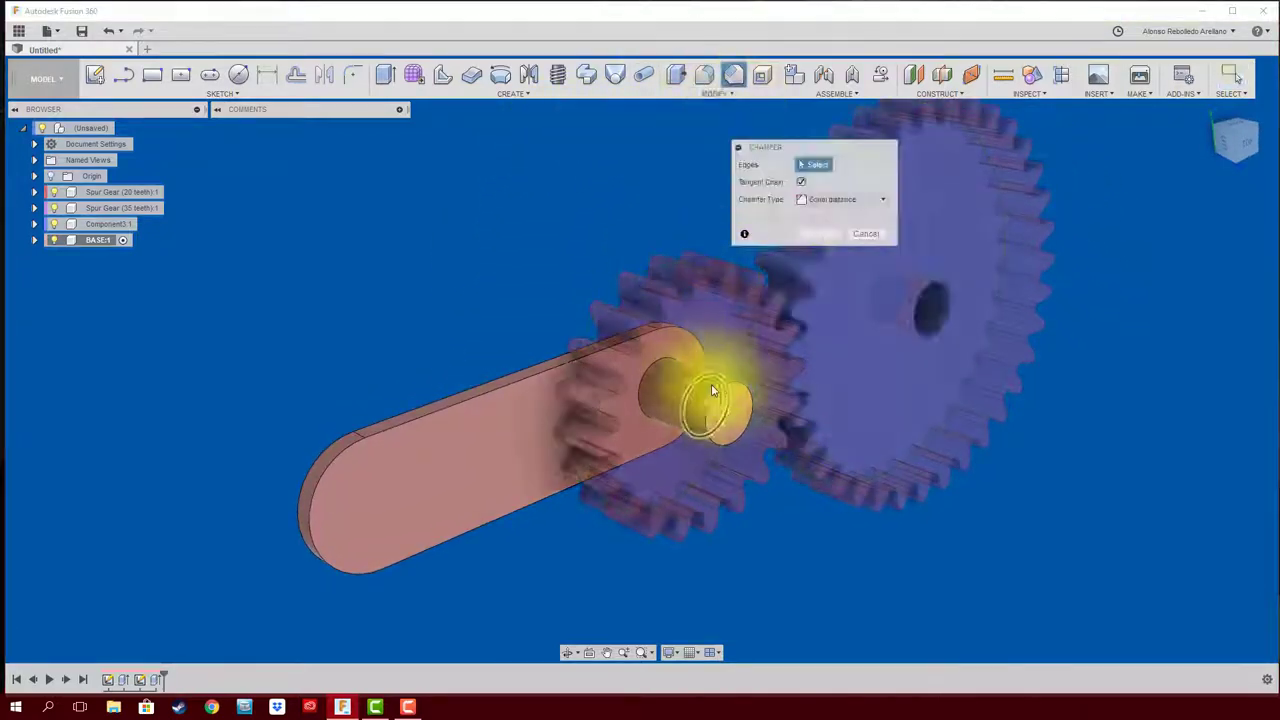
click(730, 388)
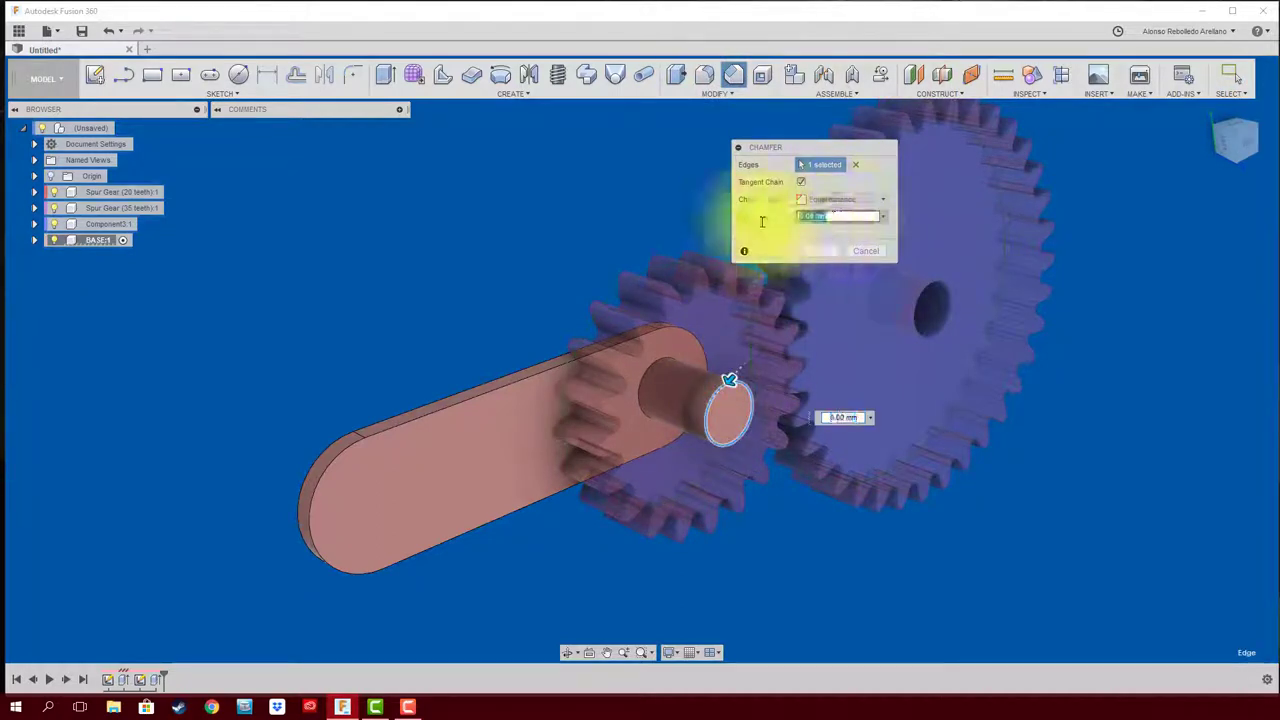
text(1)
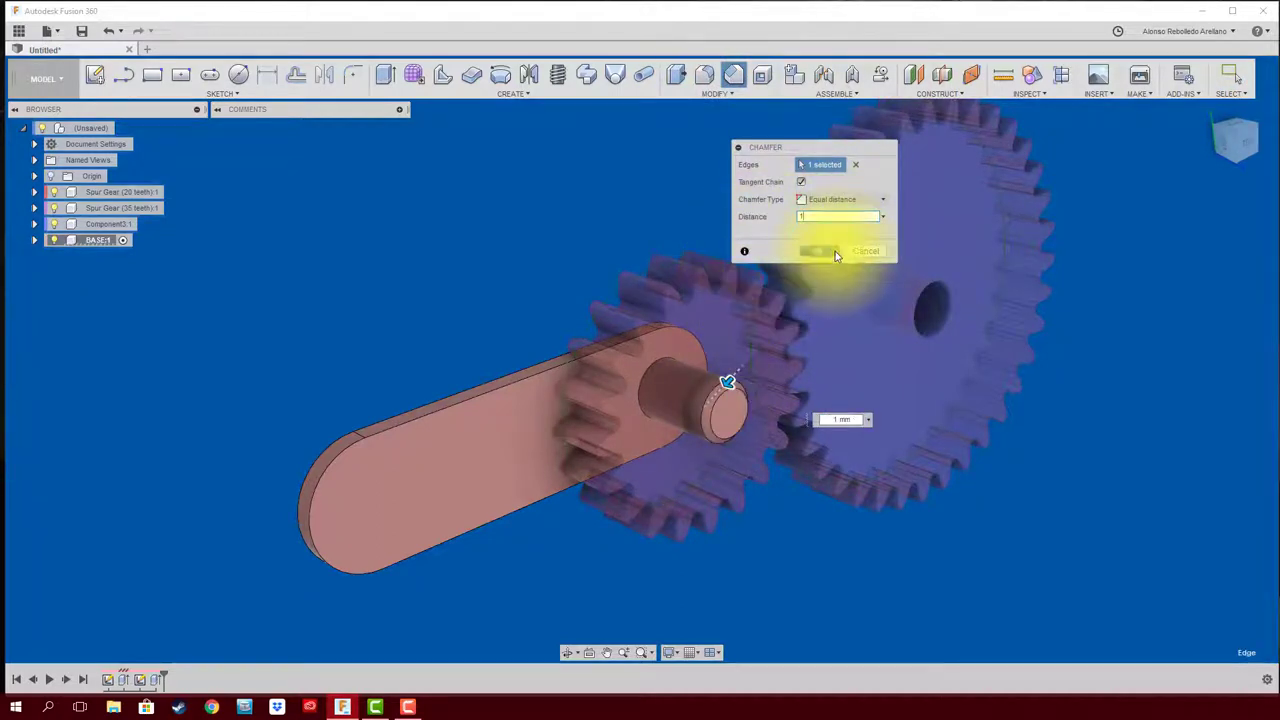
click(835, 251)
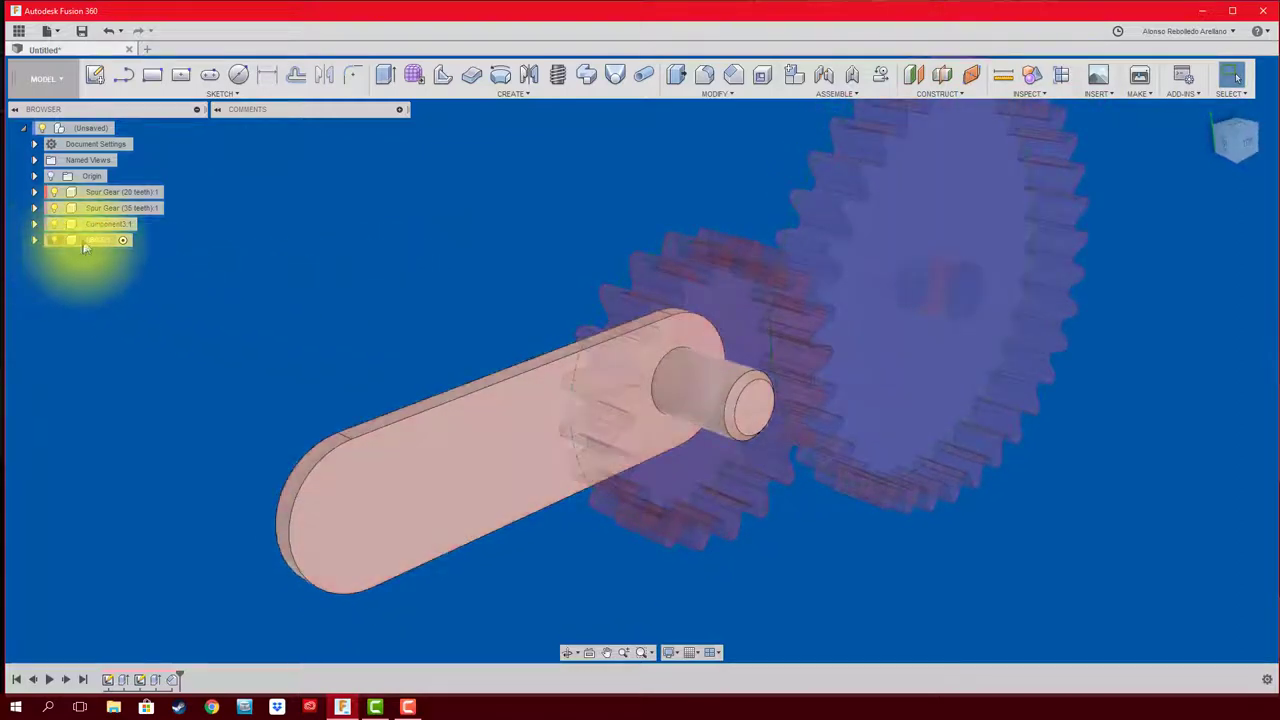
right_click(85, 245)
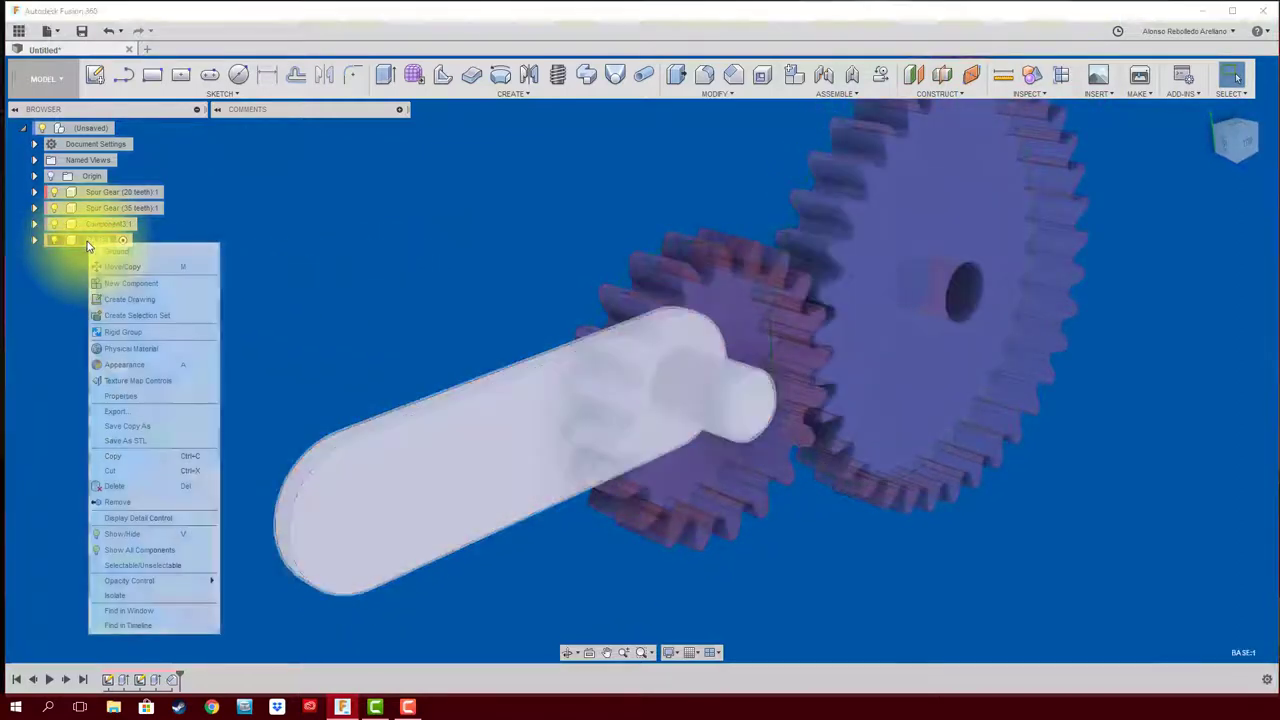
click(152, 254)
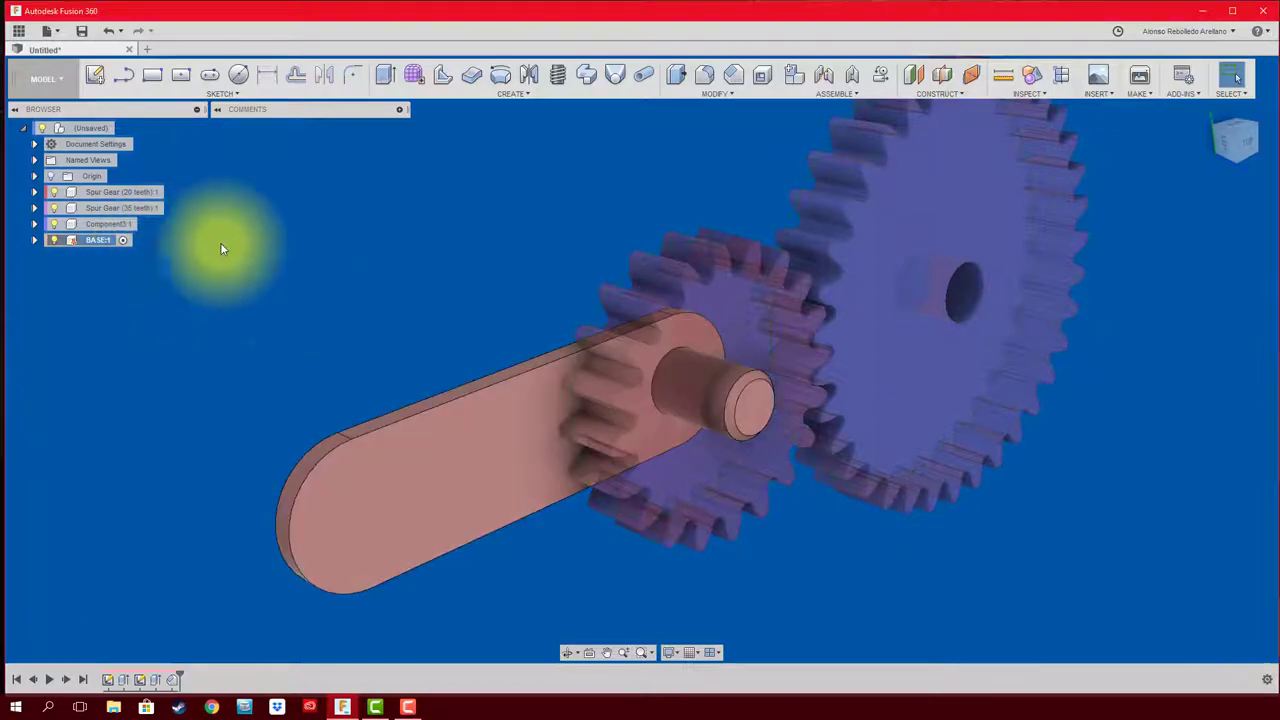
Step: Activate the top-level assembly and clear the box selection
click(124, 128)
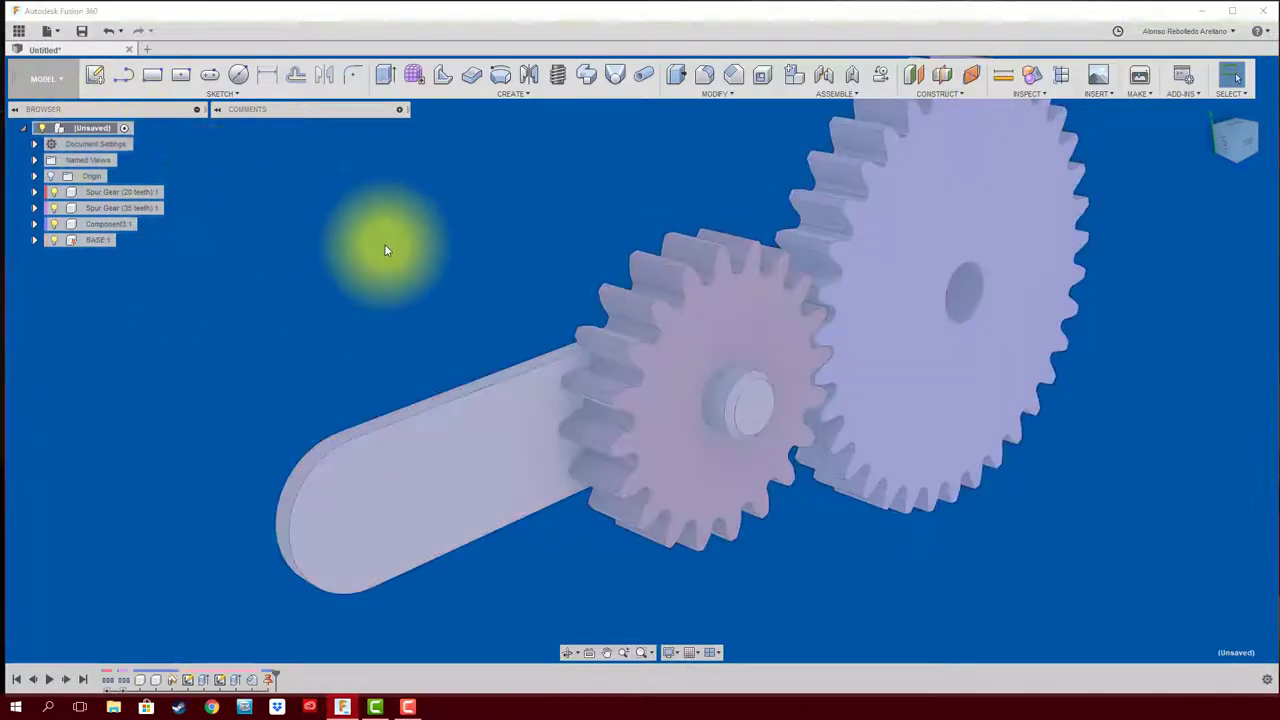
scroll(389, 264, down, 3)
scroll(525, 322, up, 2)
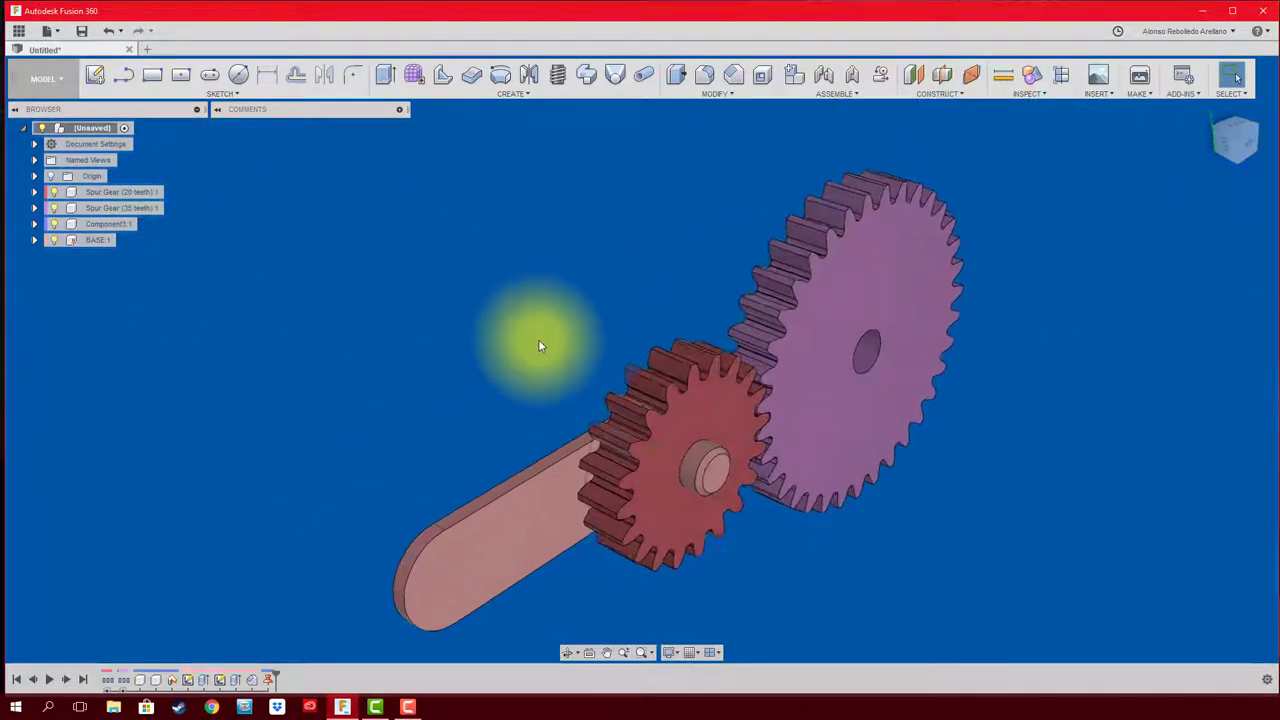
drag(645, 392, 397, 294)
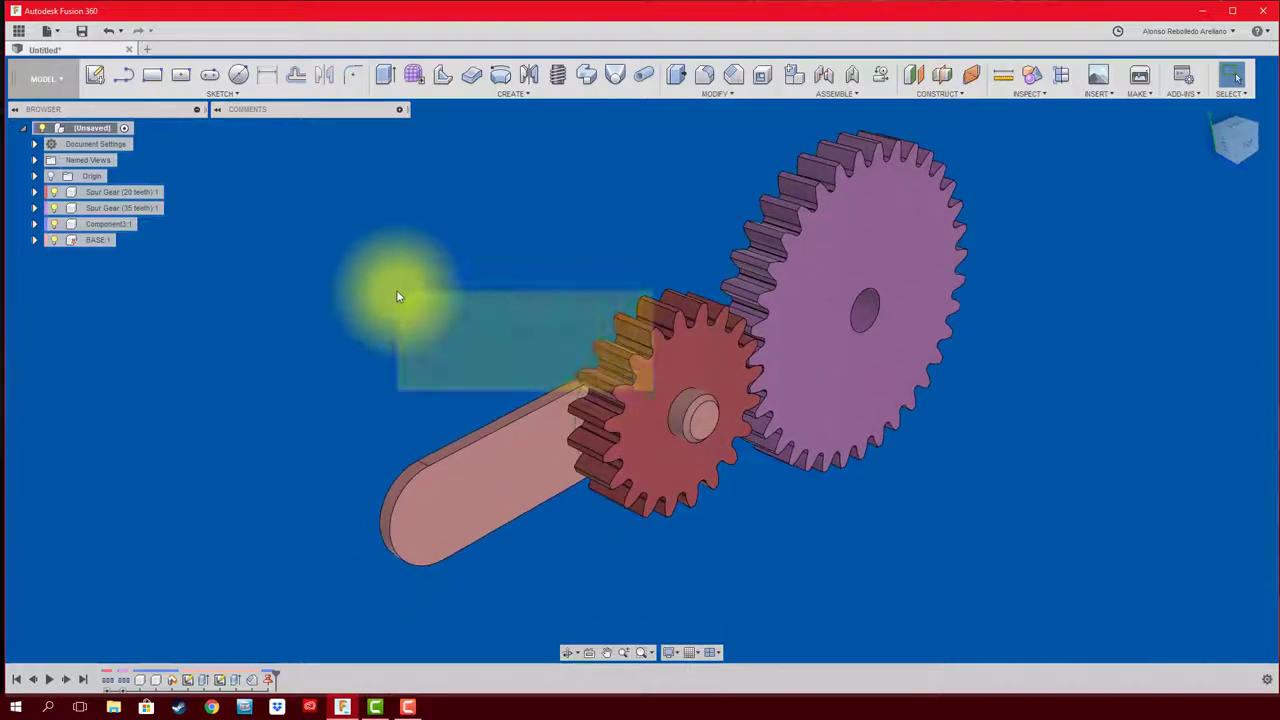
click(506, 259)
Step: Drag the small gear off the BASE shaft and the 35-tooth gear aside, reverting once
drag(703, 337, 494, 279)
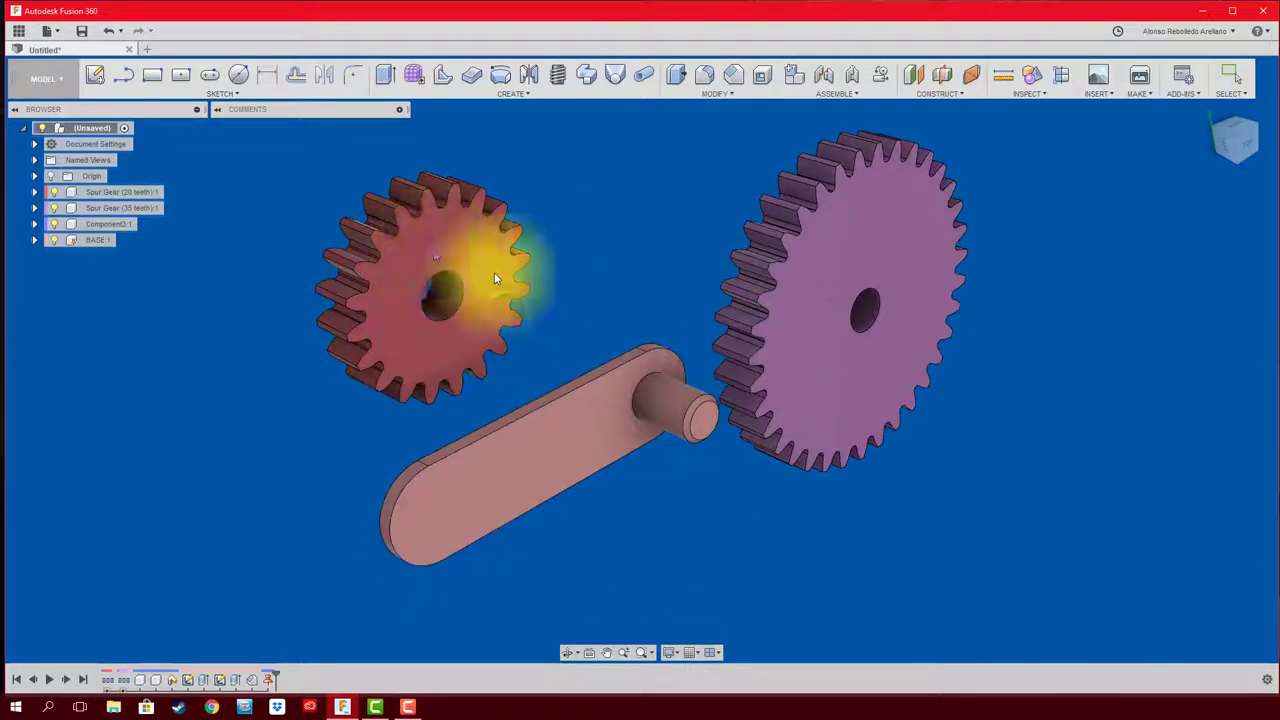
drag(824, 388, 1003, 321)
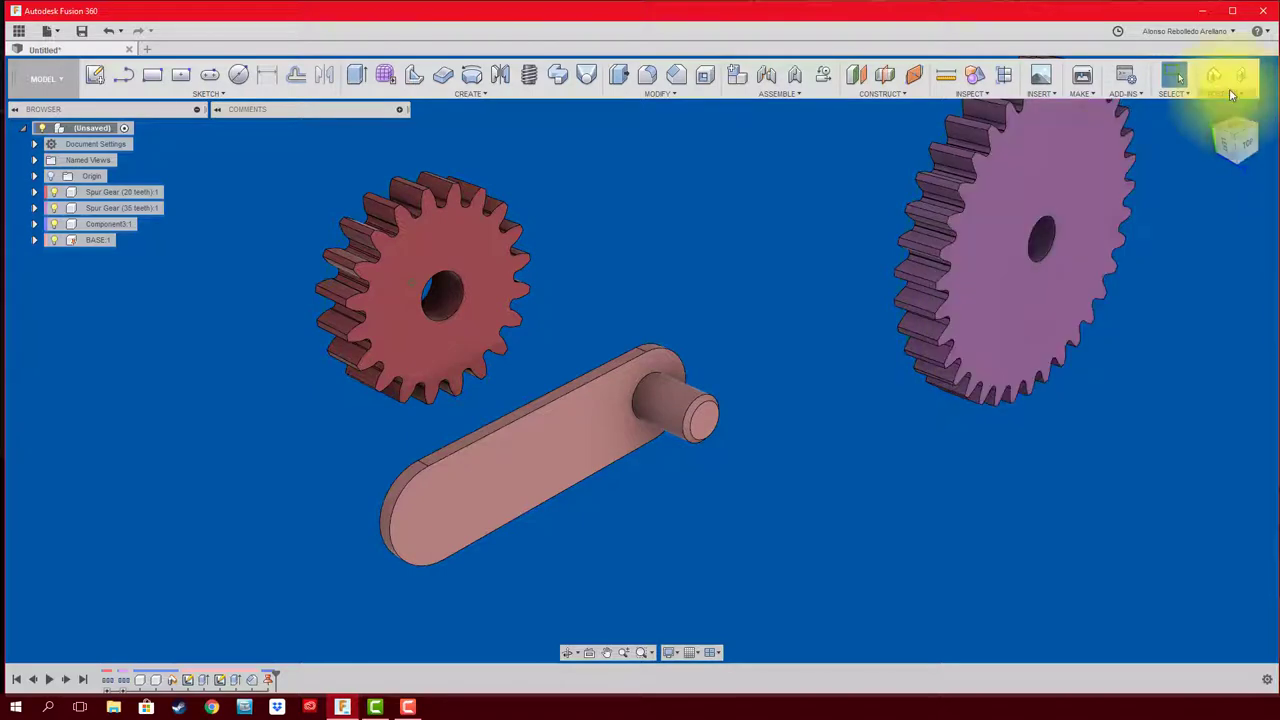
click(1245, 80)
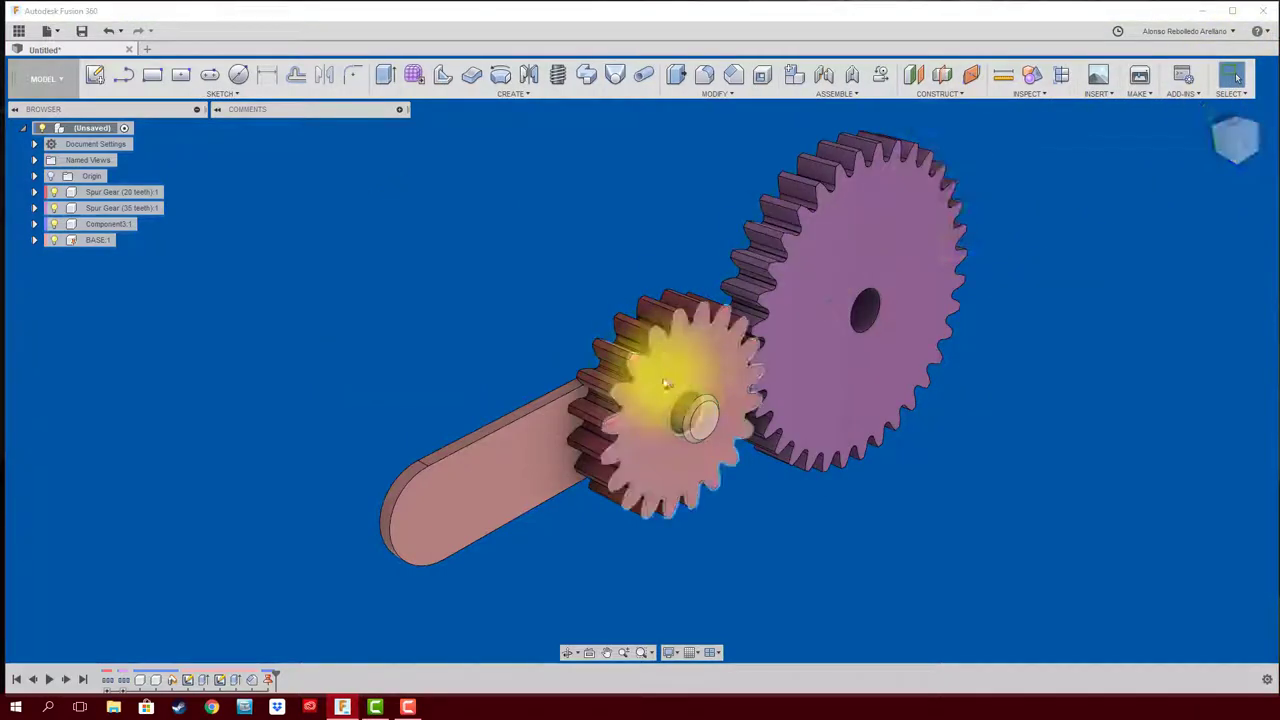
drag(651, 366, 594, 260)
scroll(638, 256, up, 1)
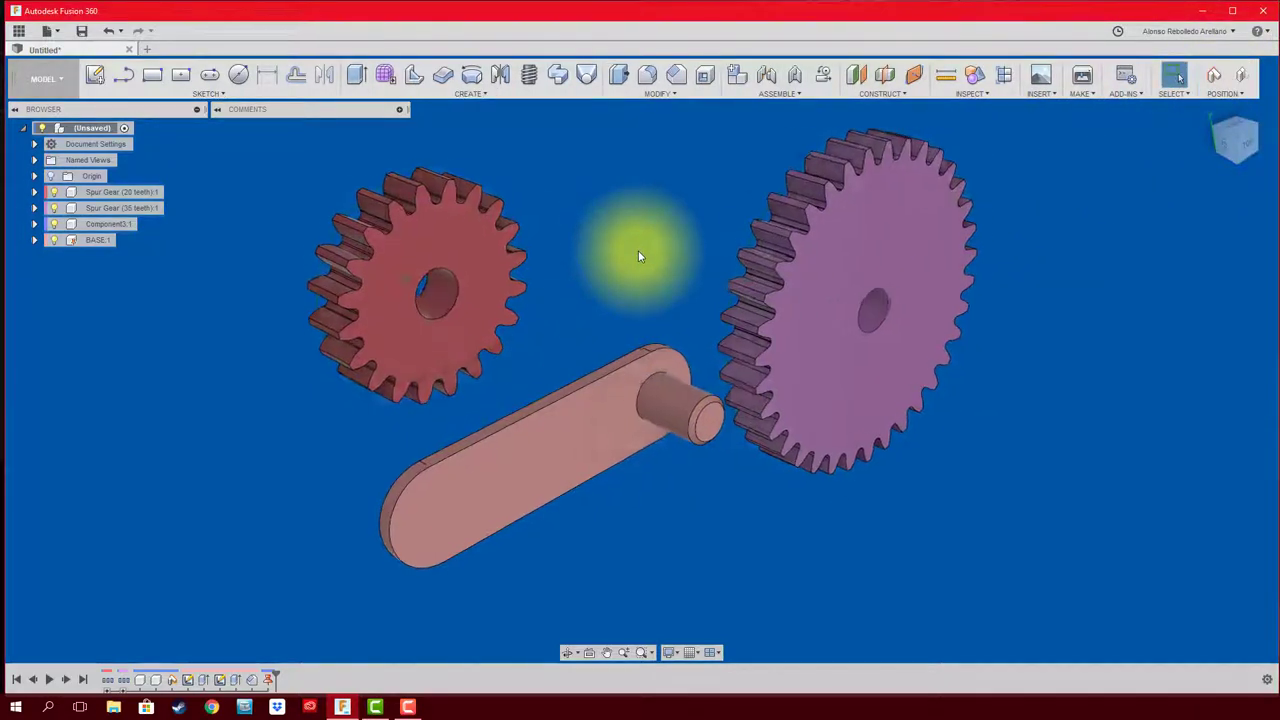
scroll(638, 256, up, 2)
scroll(638, 256, up, 2)
key(Escape)
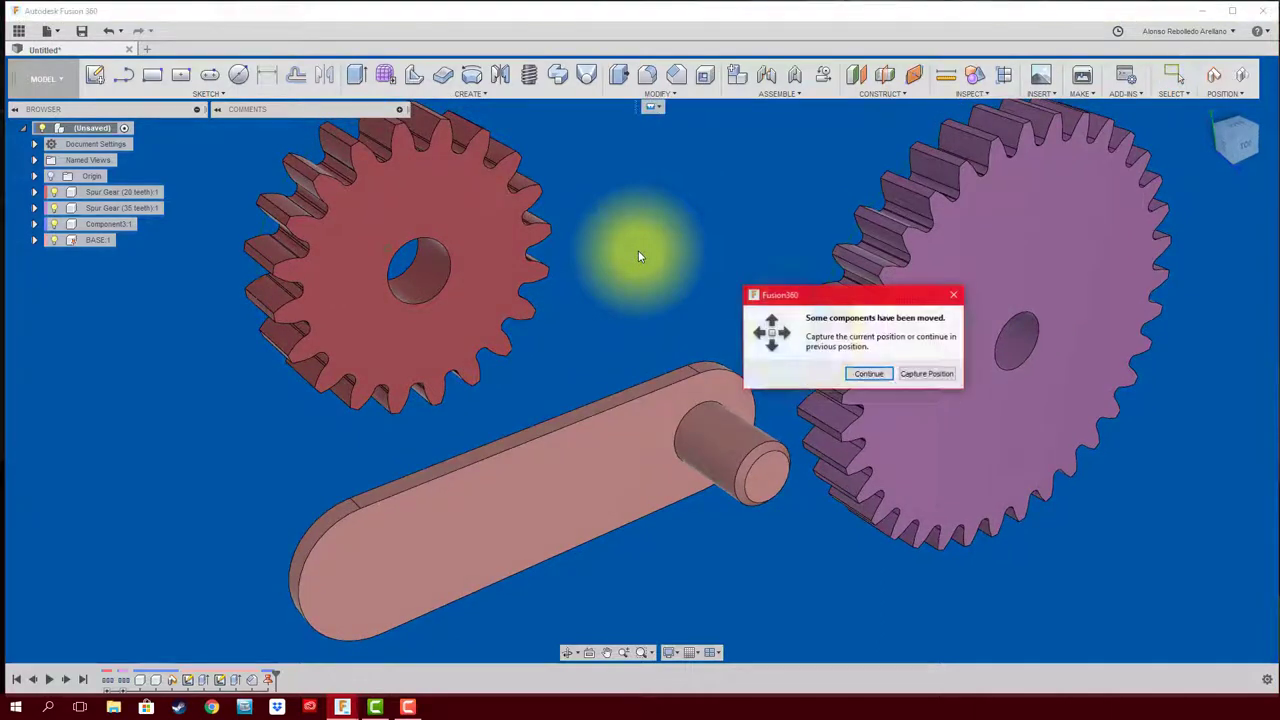
Step: Seat the 20-tooth gear's bore on the BASE shaft end with a rigid joint
click(925, 376)
key(j)
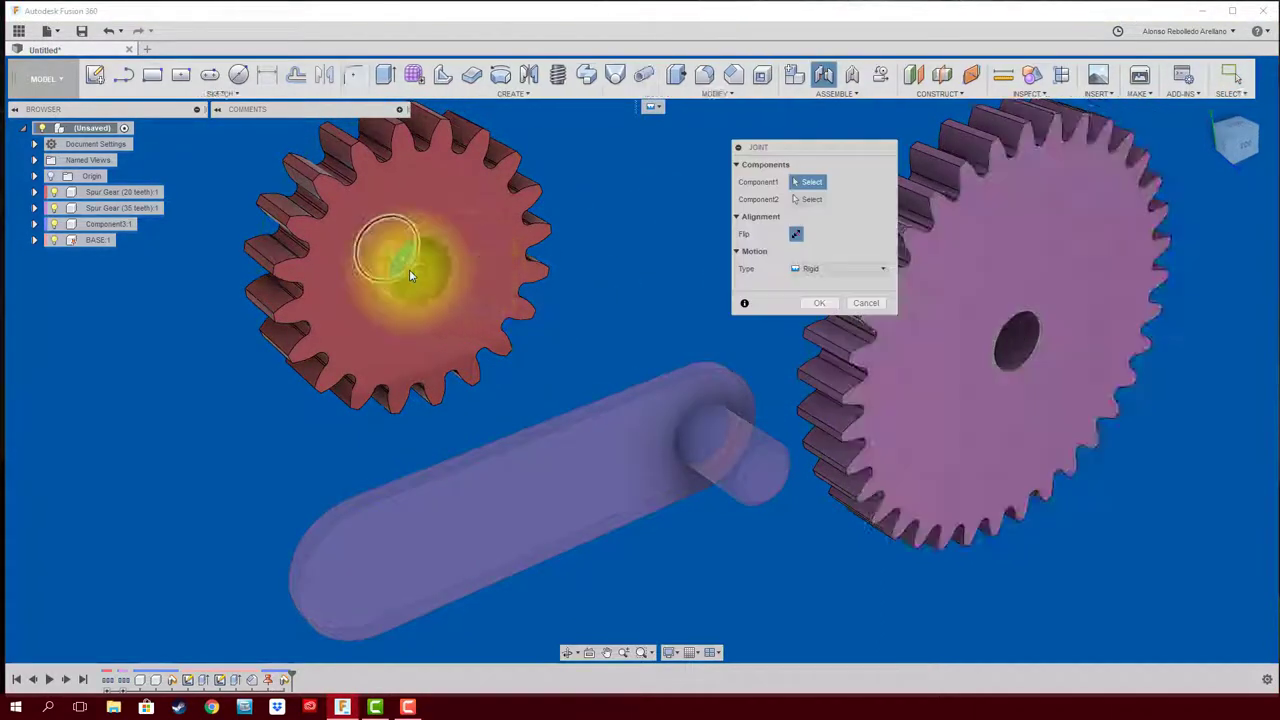
click(407, 268)
click(703, 402)
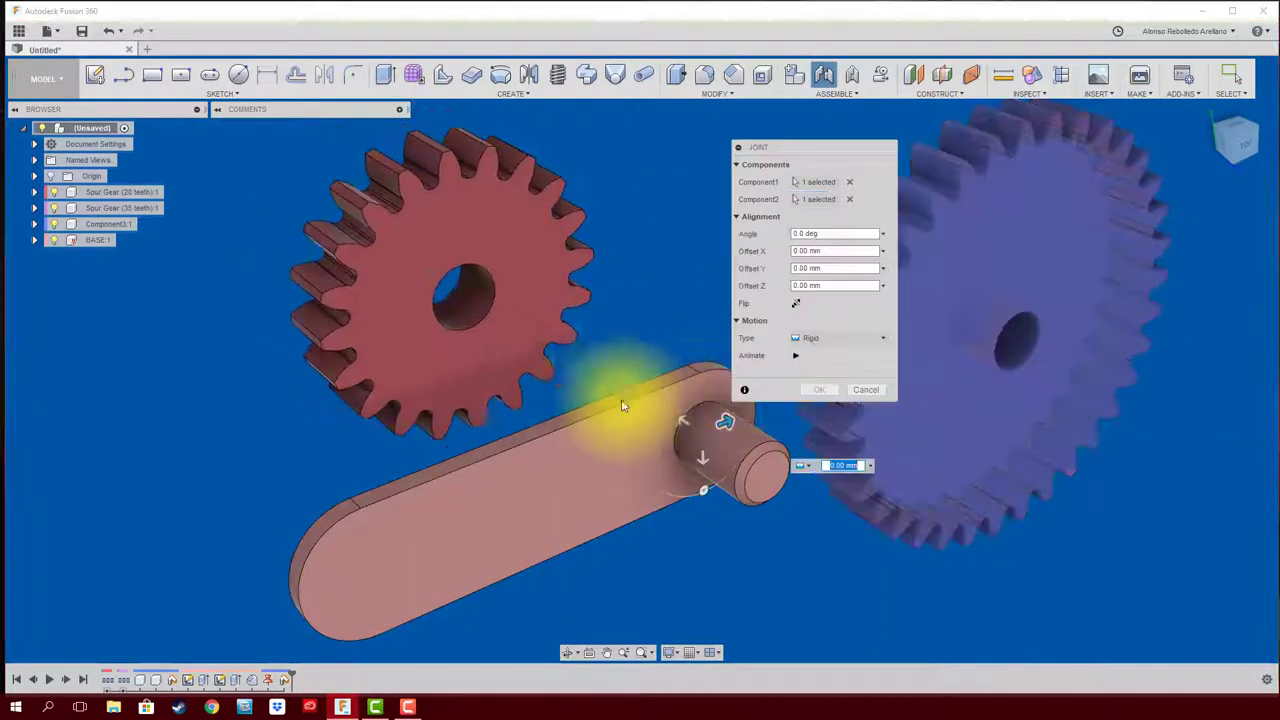
click(815, 389)
shift+middle_drag(451, 318, 899, 366)
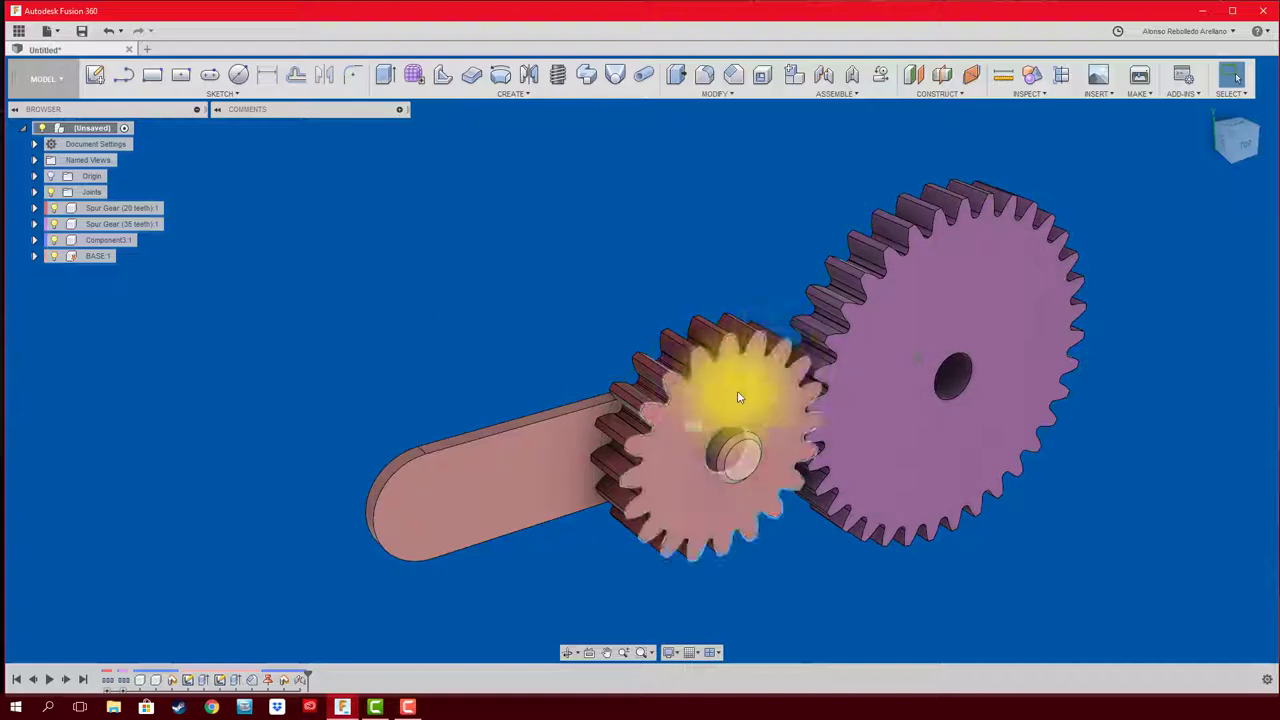
mouse_move(737, 397)
mouse_down()
mouse_move(537, 287)
mouse_move(573, 348)
mouse_move(640, 369)
mouse_move(653, 420)
mouse_up()
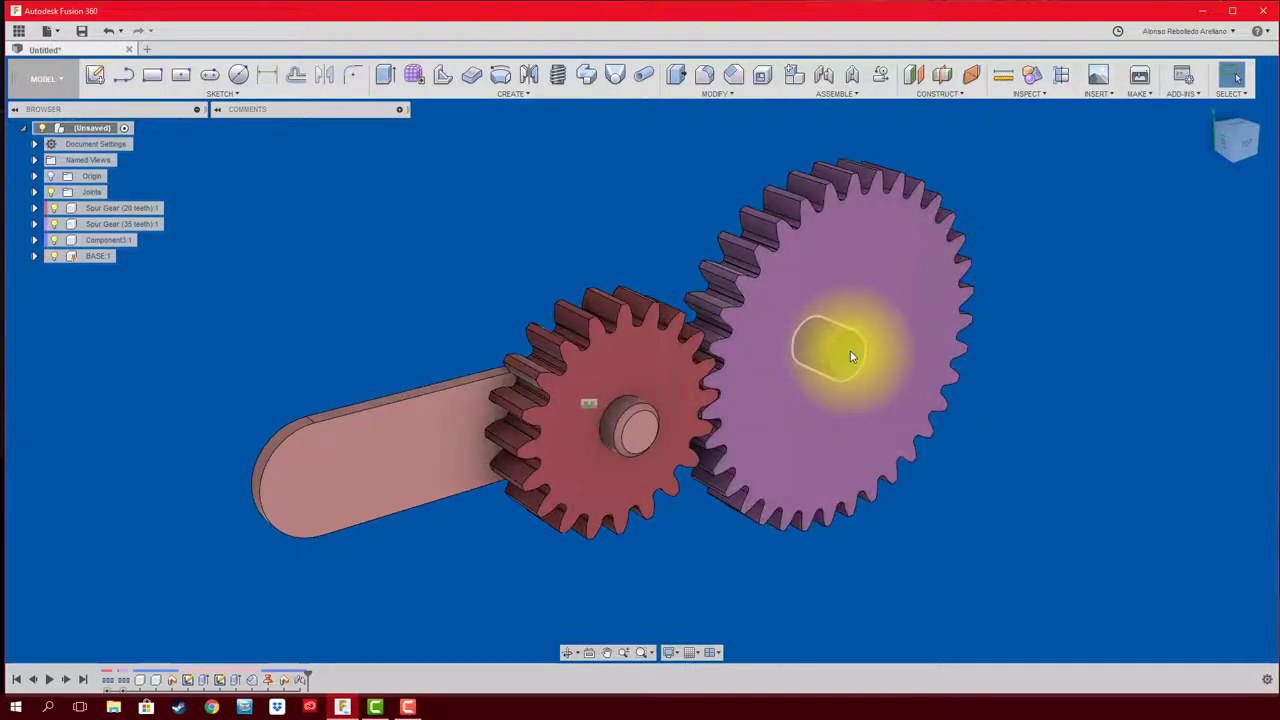
Step: Add a new empty BRAZO component to the root assembly
click(90, 130)
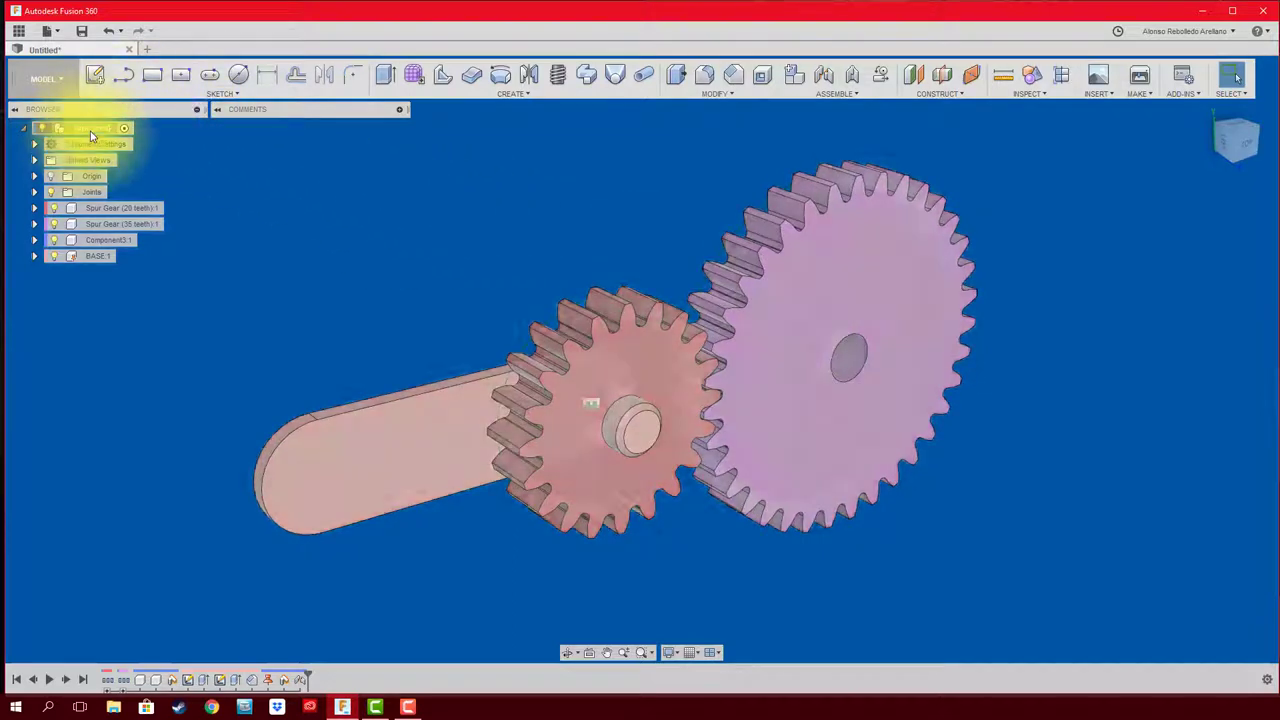
right_click(92, 132)
click(138, 145)
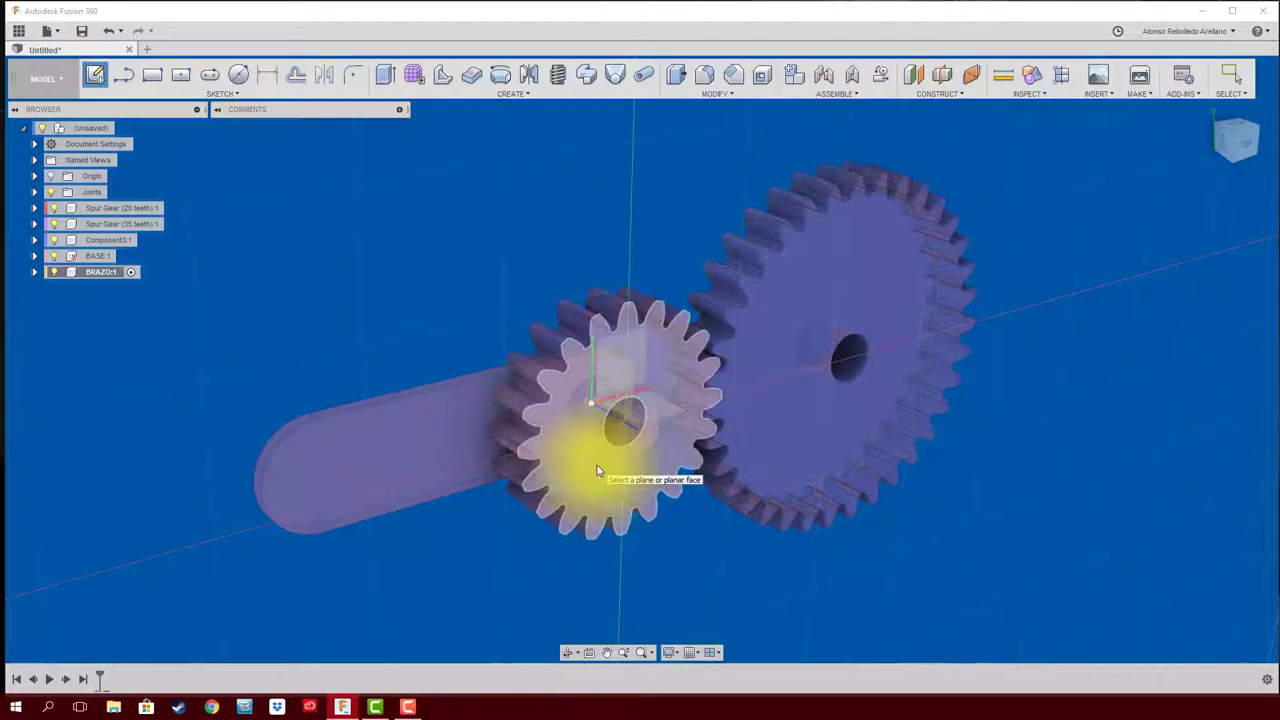
Step: Sketch a 12 mm circle at the small gear's centre on its face
click(597, 465)
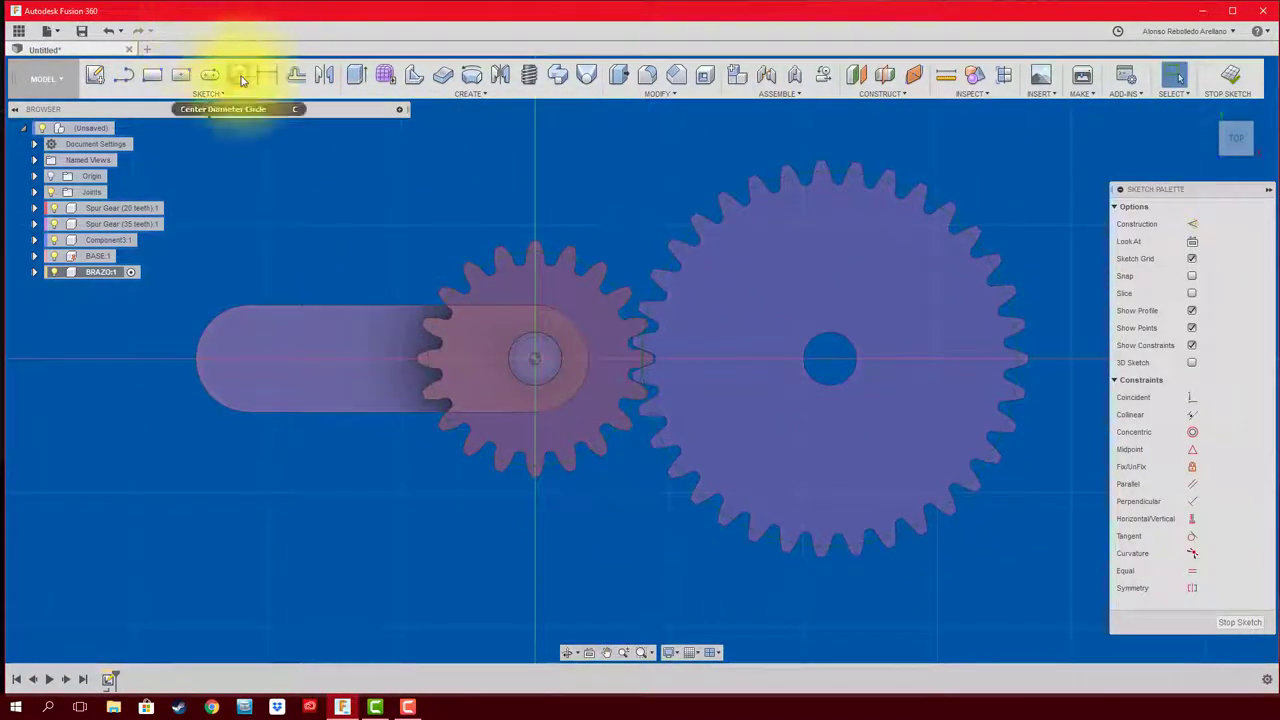
click(241, 80)
click(536, 359)
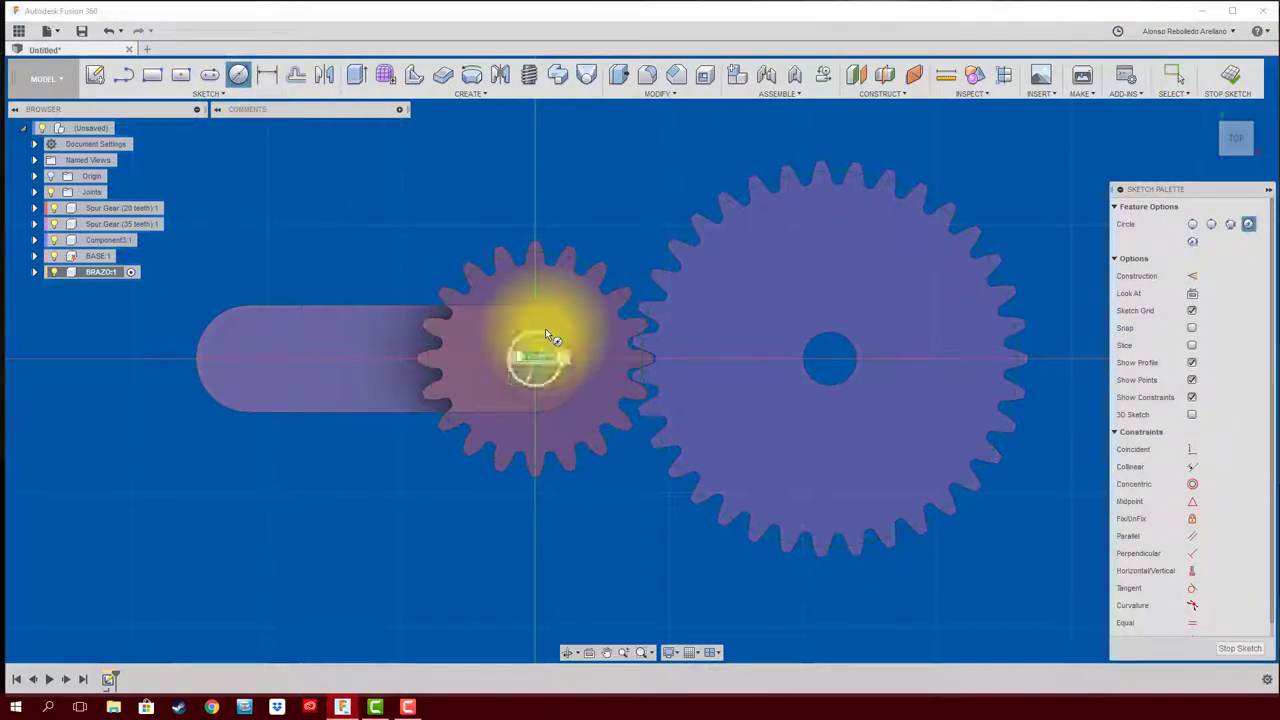
text(12)
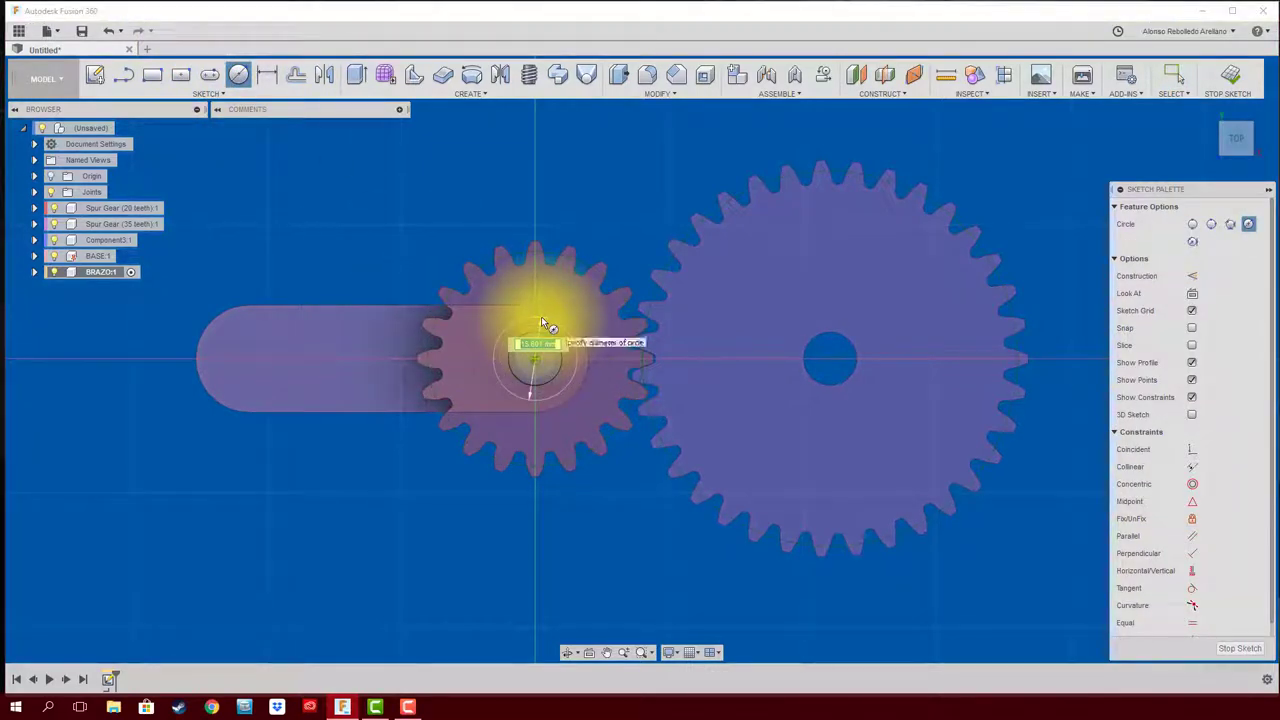
key(Return)
key(Escape)
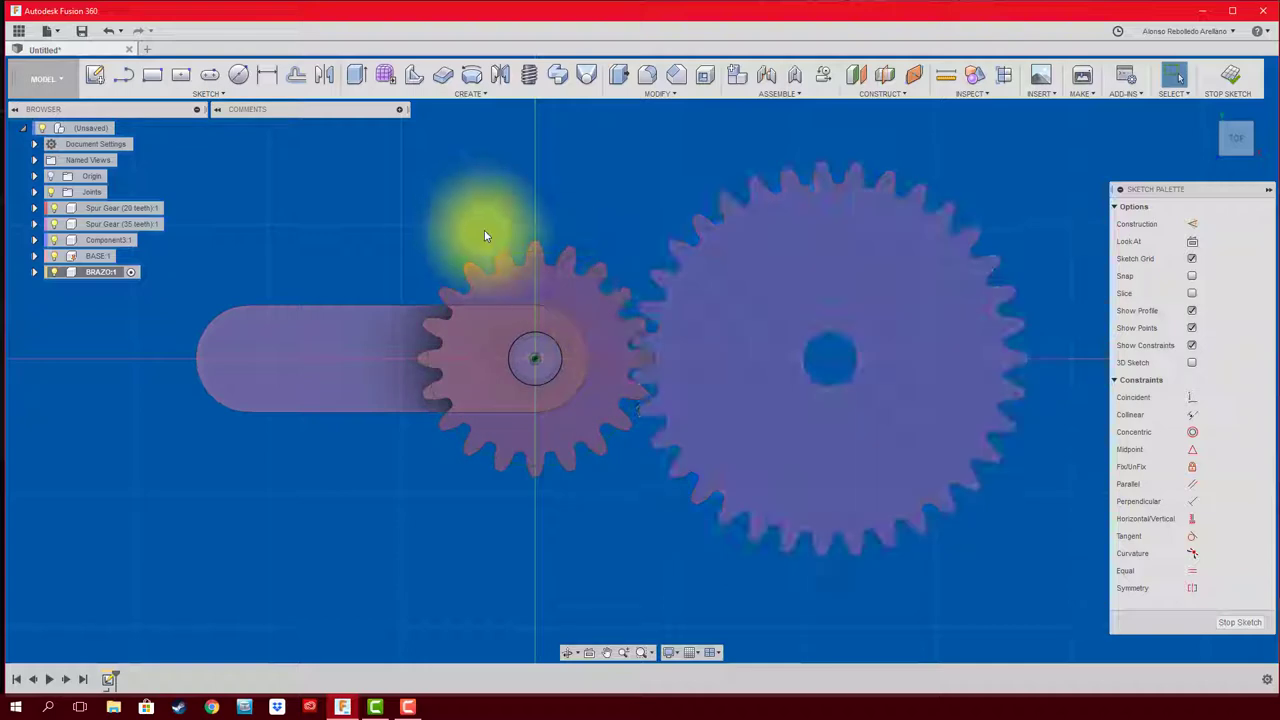
Step: Draw a centre-to-centre slot from the small gear's centre to the large gear's centre
click(210, 76)
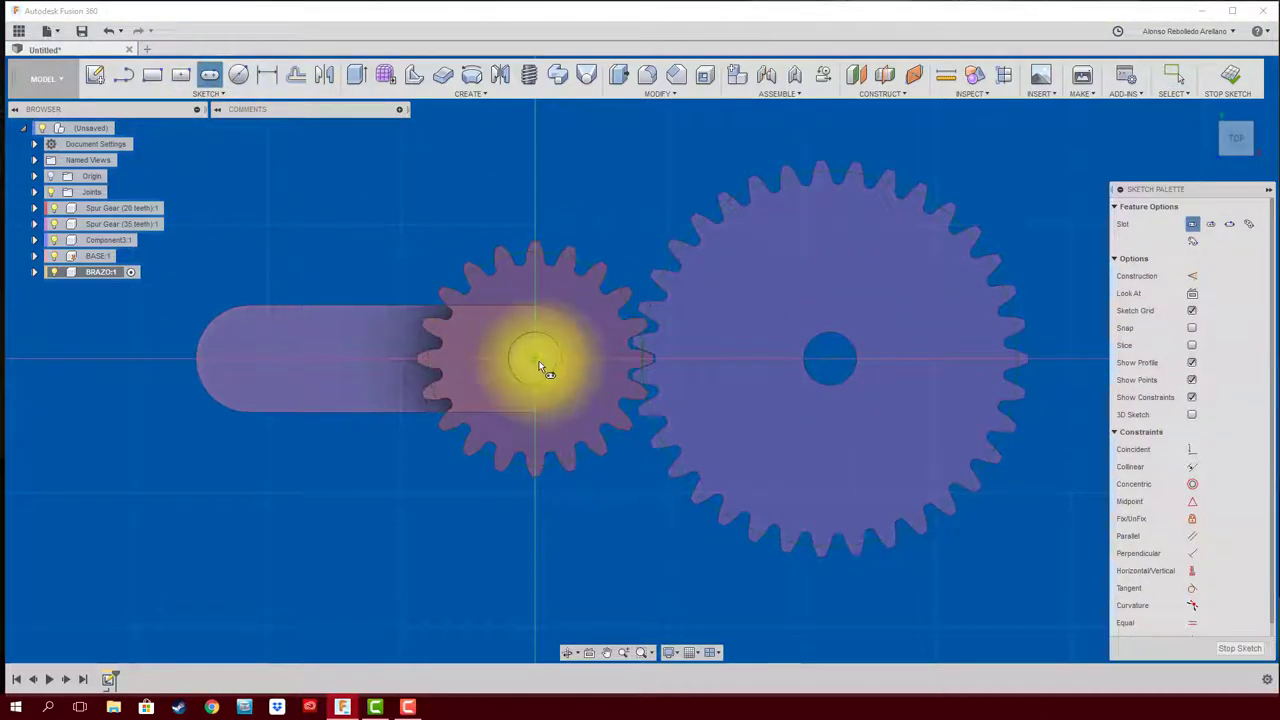
click(536, 360)
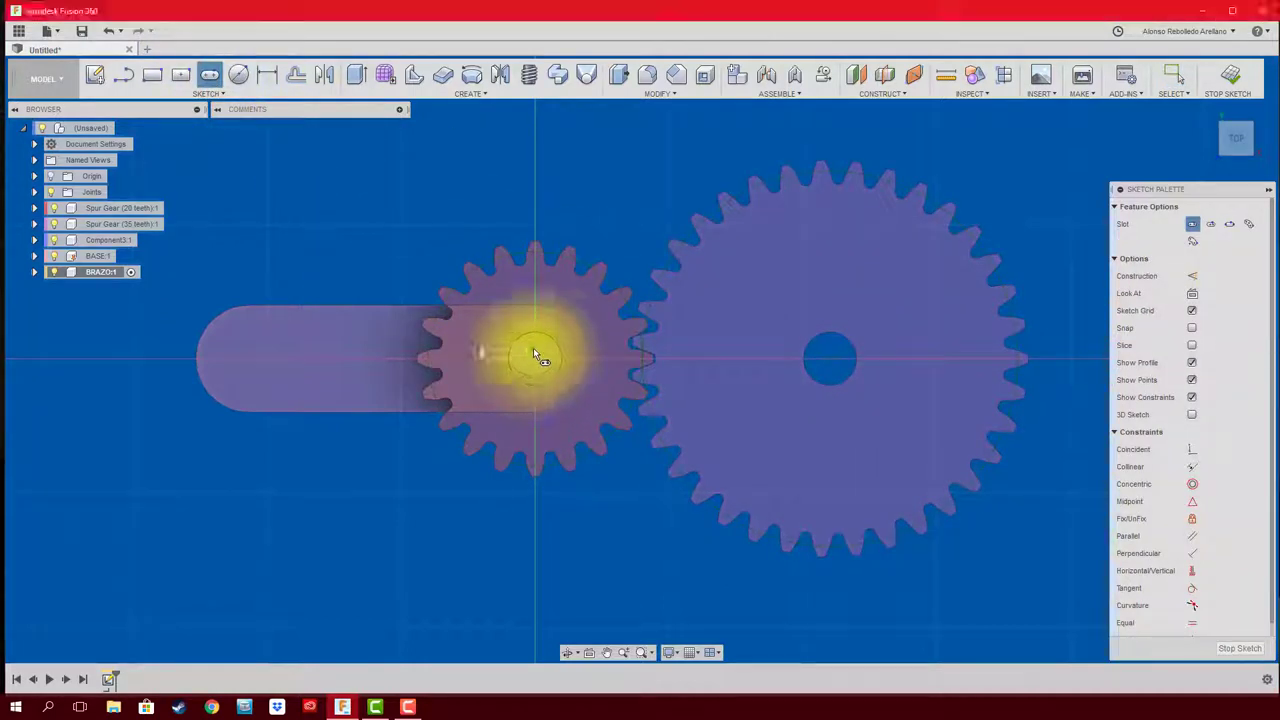
click(830, 360)
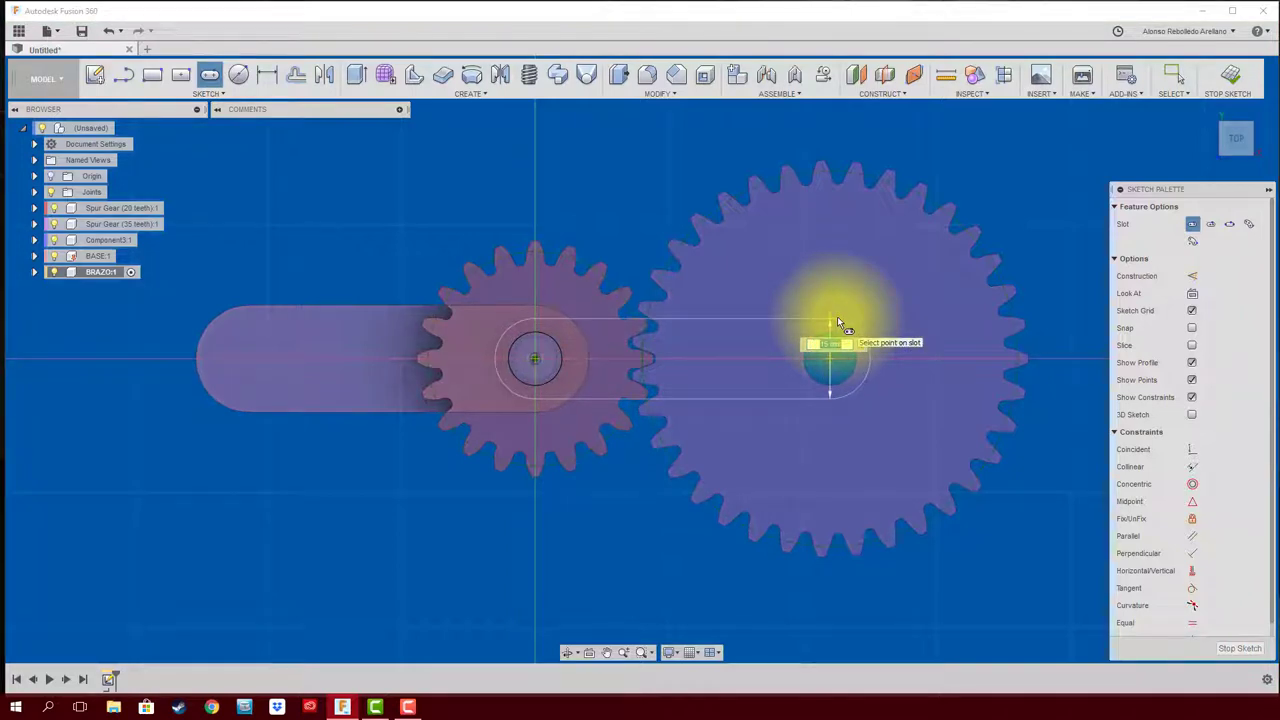
click(837, 316)
shift+middle_drag(662, 466, 650, 477)
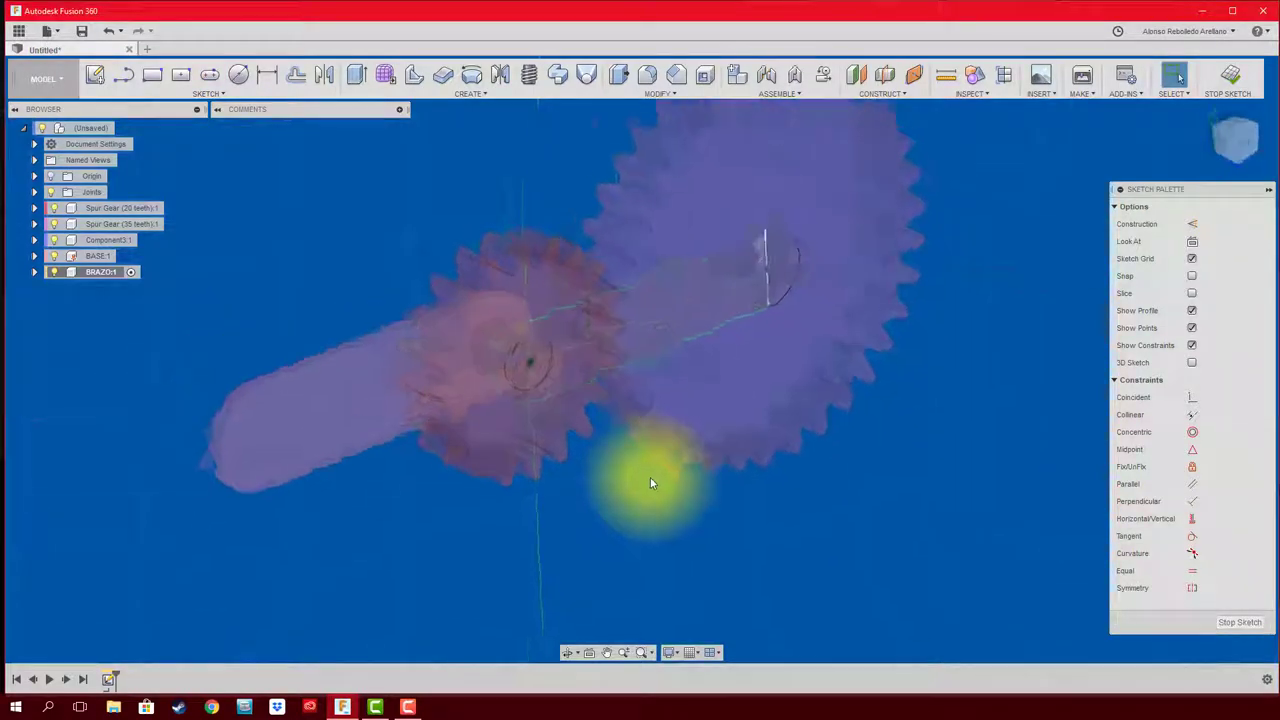
Step: Extrude the slot profile 3 mm into a solid arm plate spanning both gears
key(e)
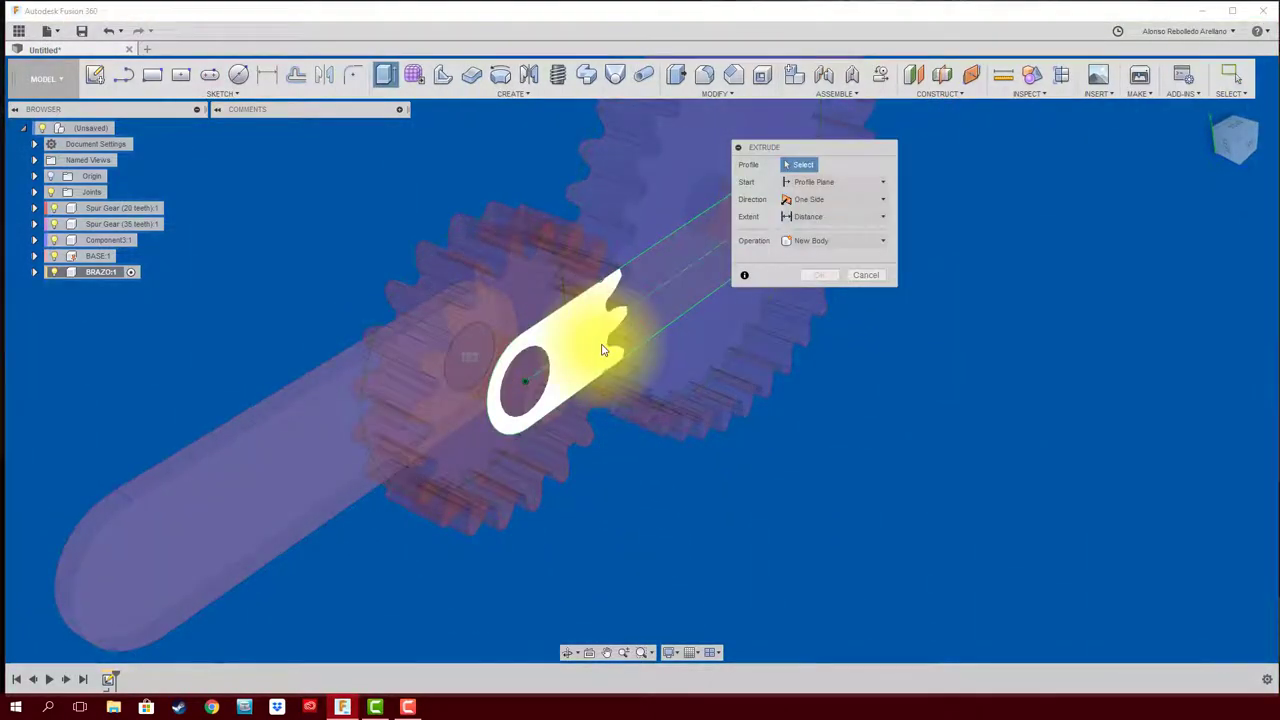
click(603, 350)
mouse_move(658, 396)
shift+middle_down()
mouse_move(646, 461)
mouse_move(606, 457)
mouse_move(600, 371)
mouse_move(563, 303)
mouse_move(794, 306)
mouse_move(743, 337)
mouse_move(557, 322)
shift+middle_up()
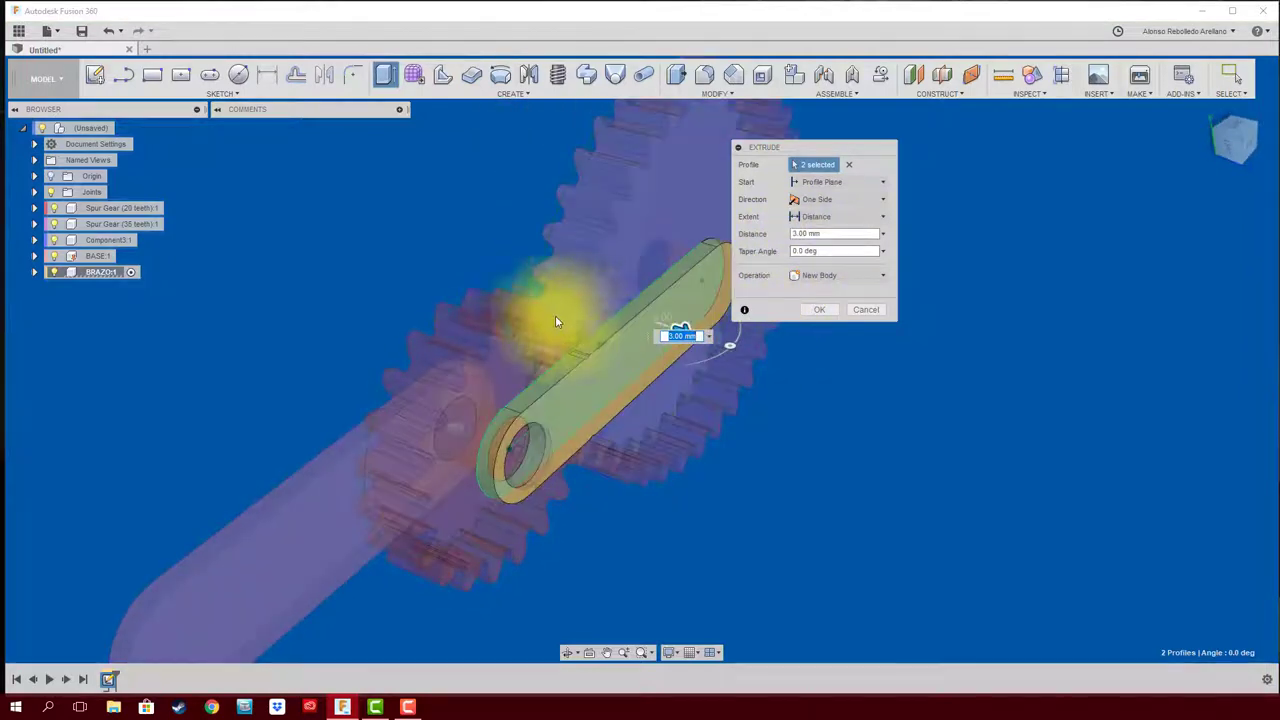
click(819, 309)
mouse_move(804, 352)
shift+middle_down()
mouse_move(539, 307)
mouse_move(677, 323)
mouse_move(697, 262)
mouse_move(609, 254)
mouse_move(437, 306)
mouse_move(342, 388)
mouse_move(308, 376)
mouse_move(600, 241)
shift+middle_up()
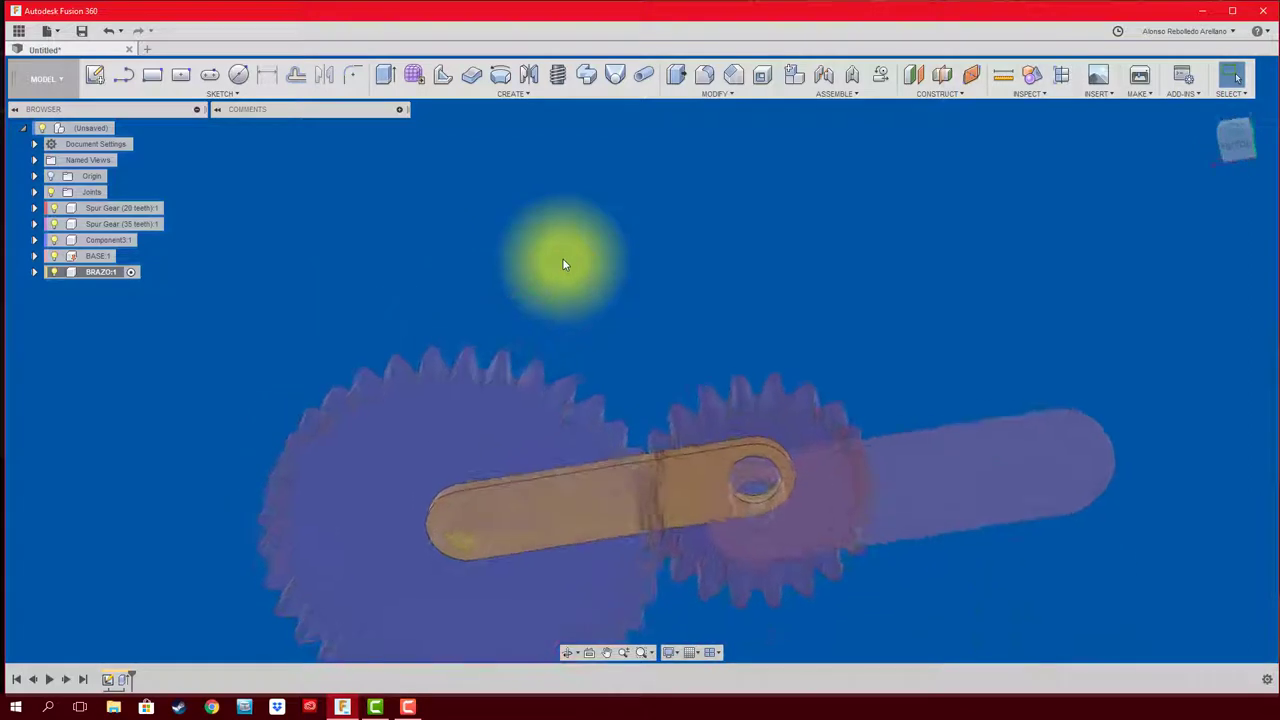
Step: Sketch a centre-diameter circle on the arm's top face at the large gear end
key(e)
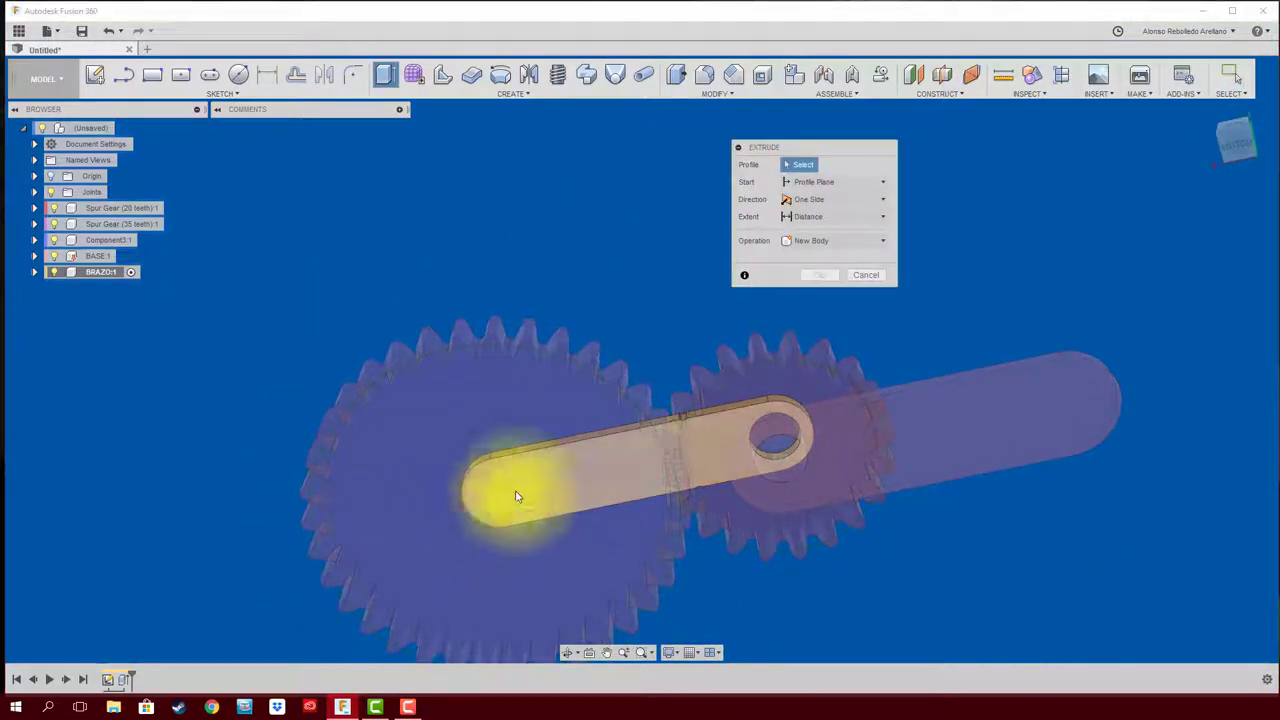
click(868, 276)
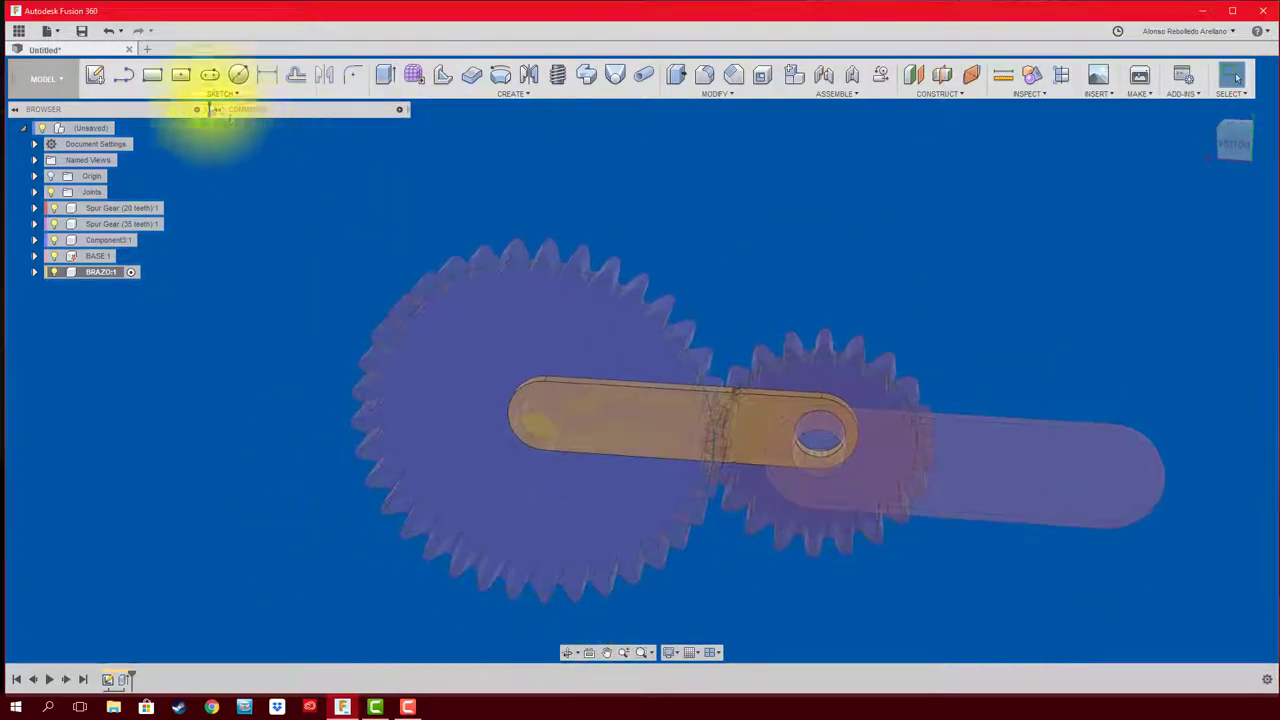
click(240, 76)
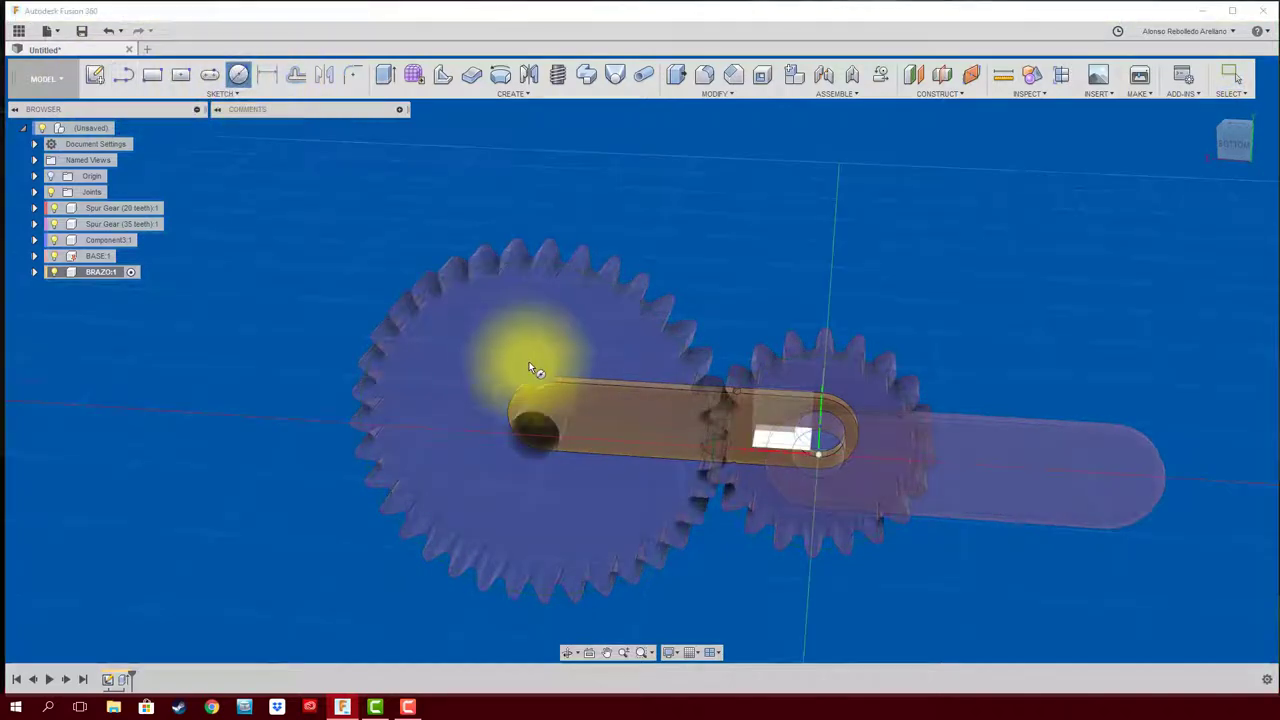
click(539, 432)
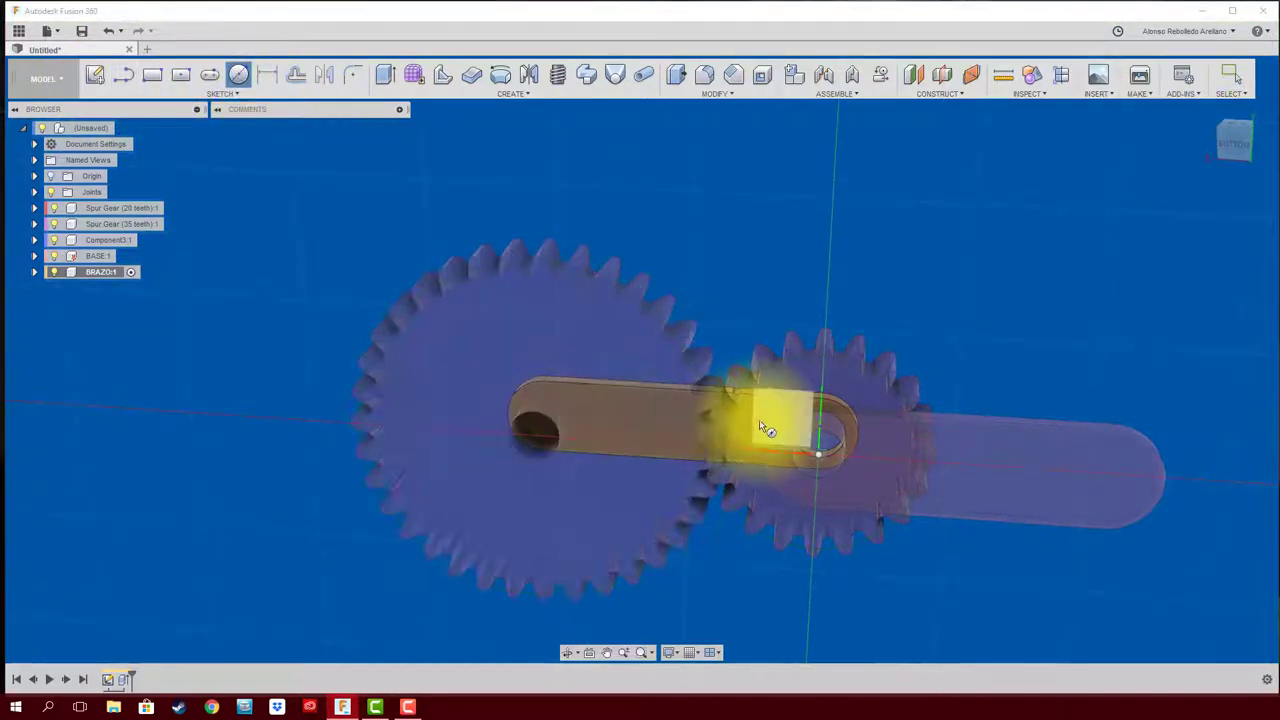
mouse_move(630, 440)
shift+middle_down()
mouse_move(533, 378)
mouse_move(585, 404)
shift+middle_up()
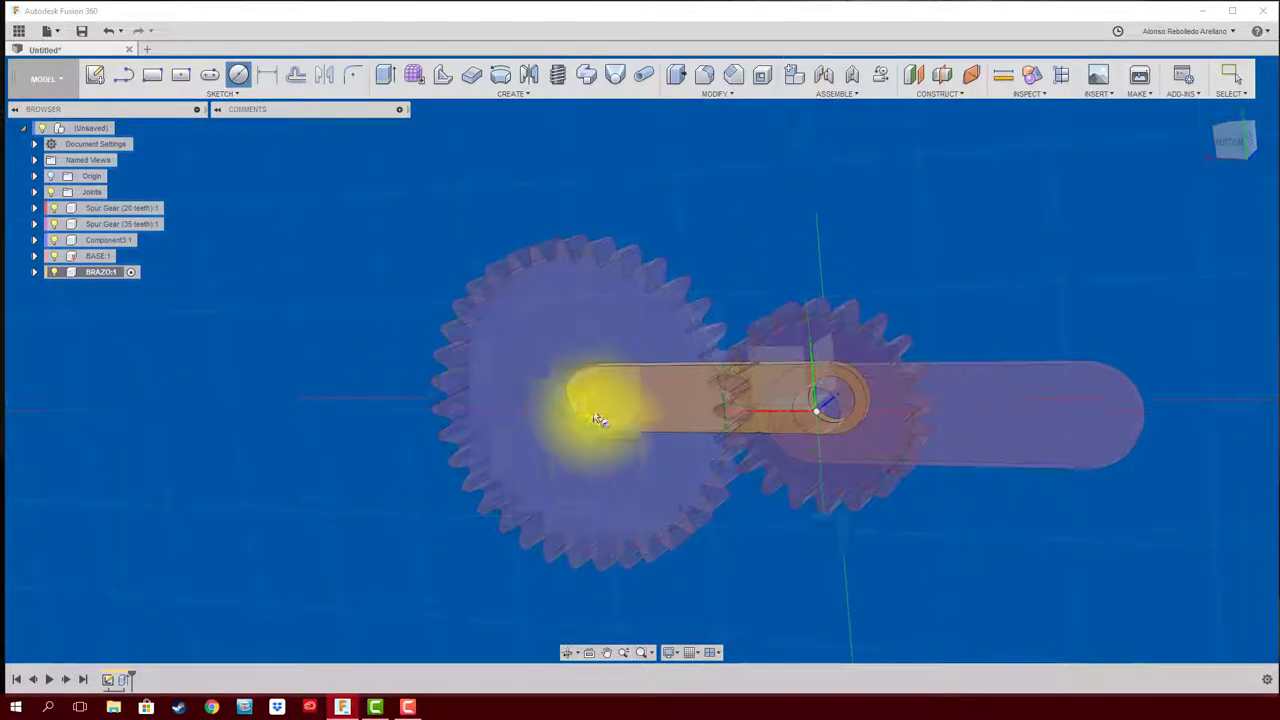
click(585, 405)
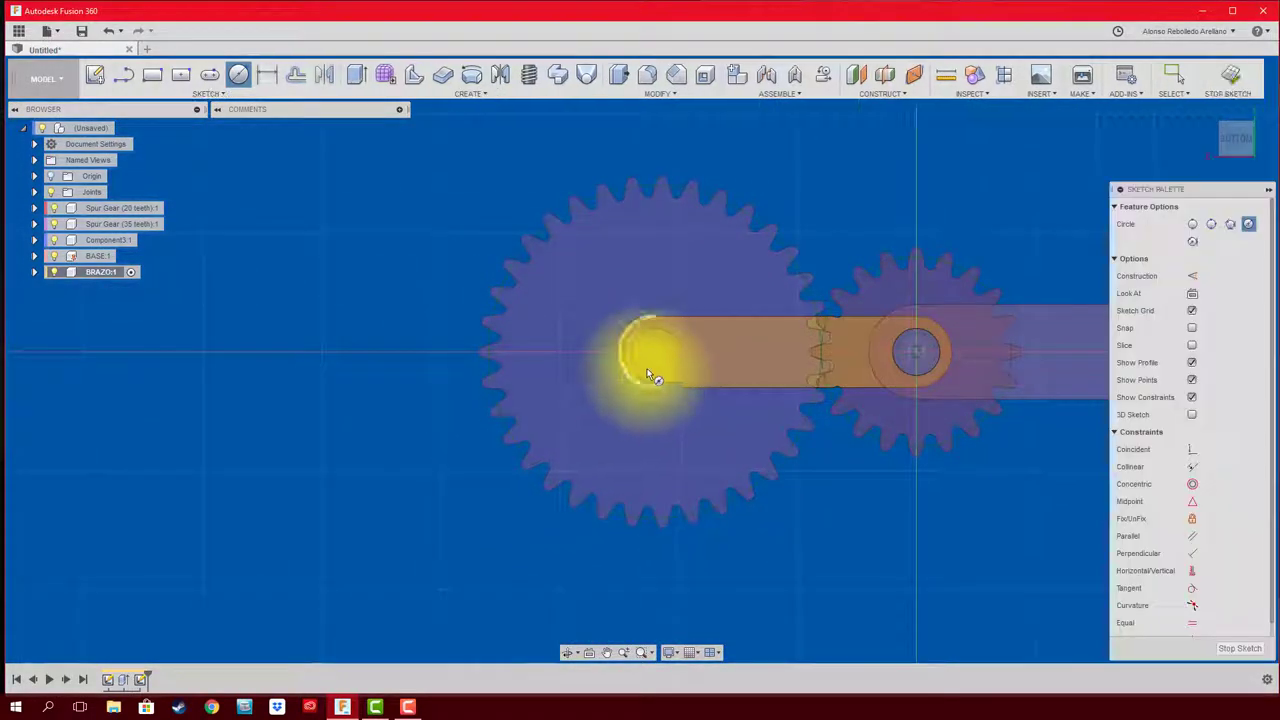
click(655, 346)
click(663, 334)
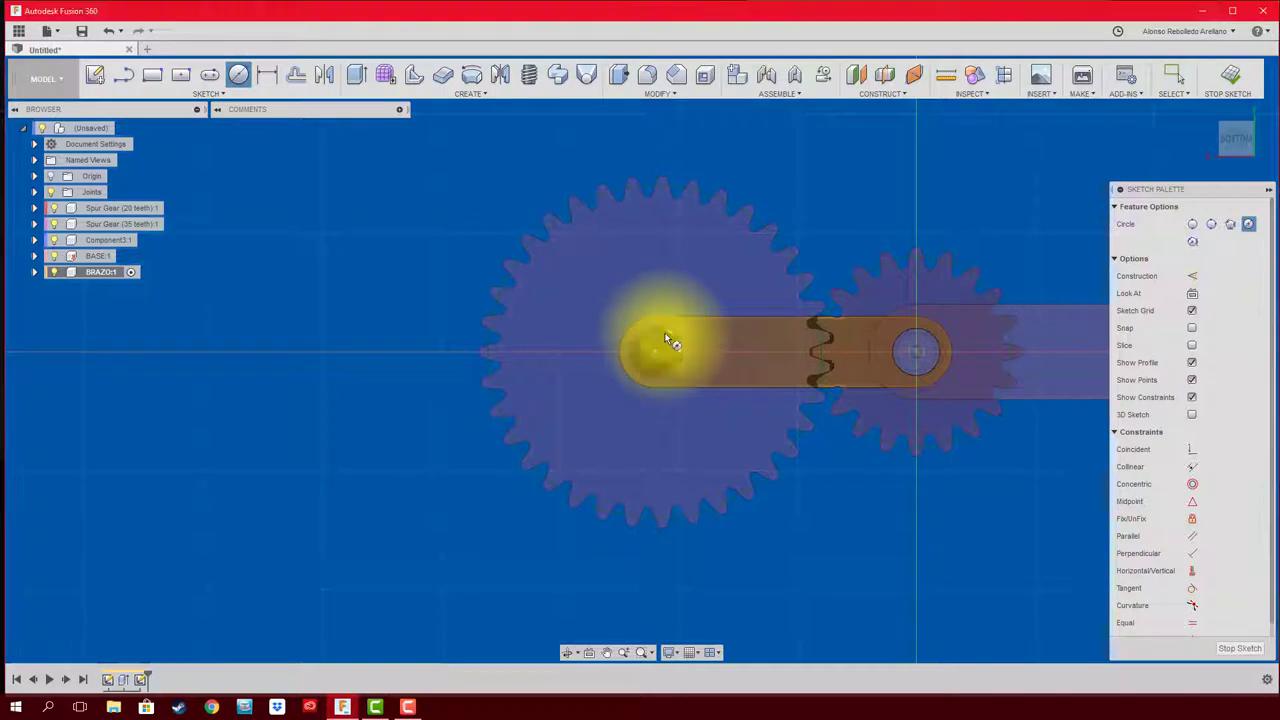
shift+middle_drag(666, 337, 581, 405)
Step: Extrude the circle 10 mm as a pin joined to the arm
key(e)
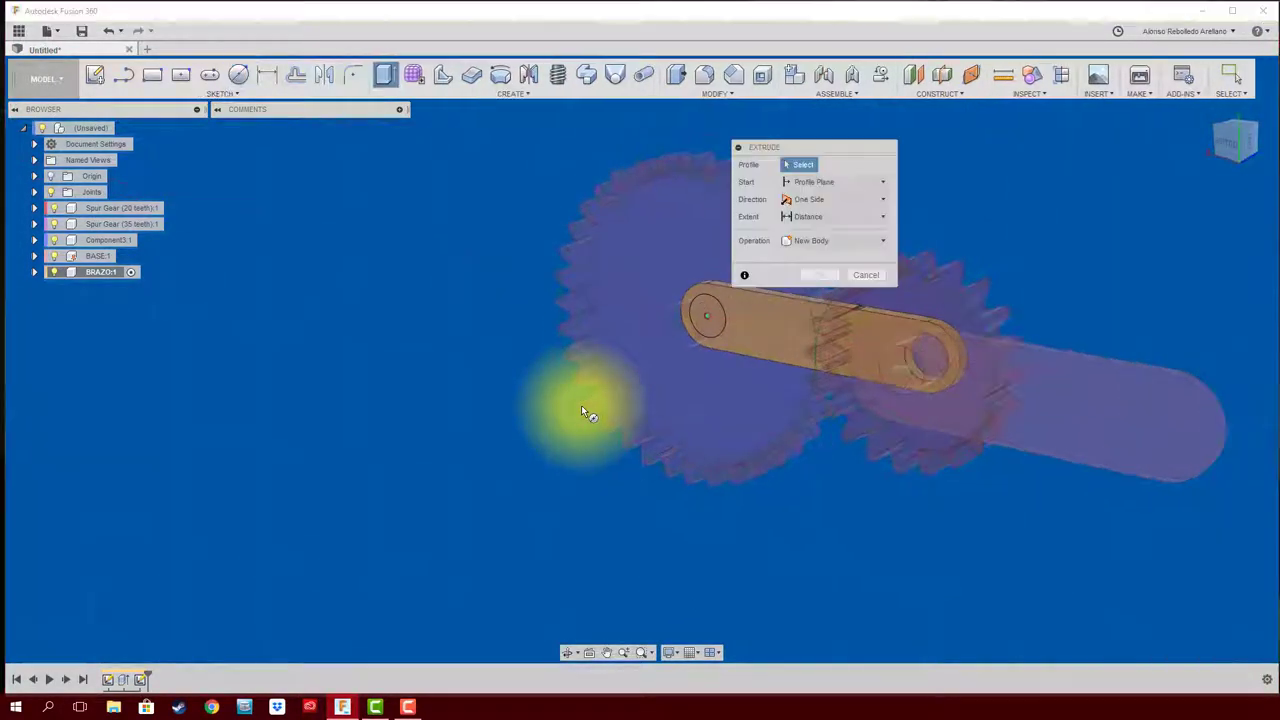
click(696, 325)
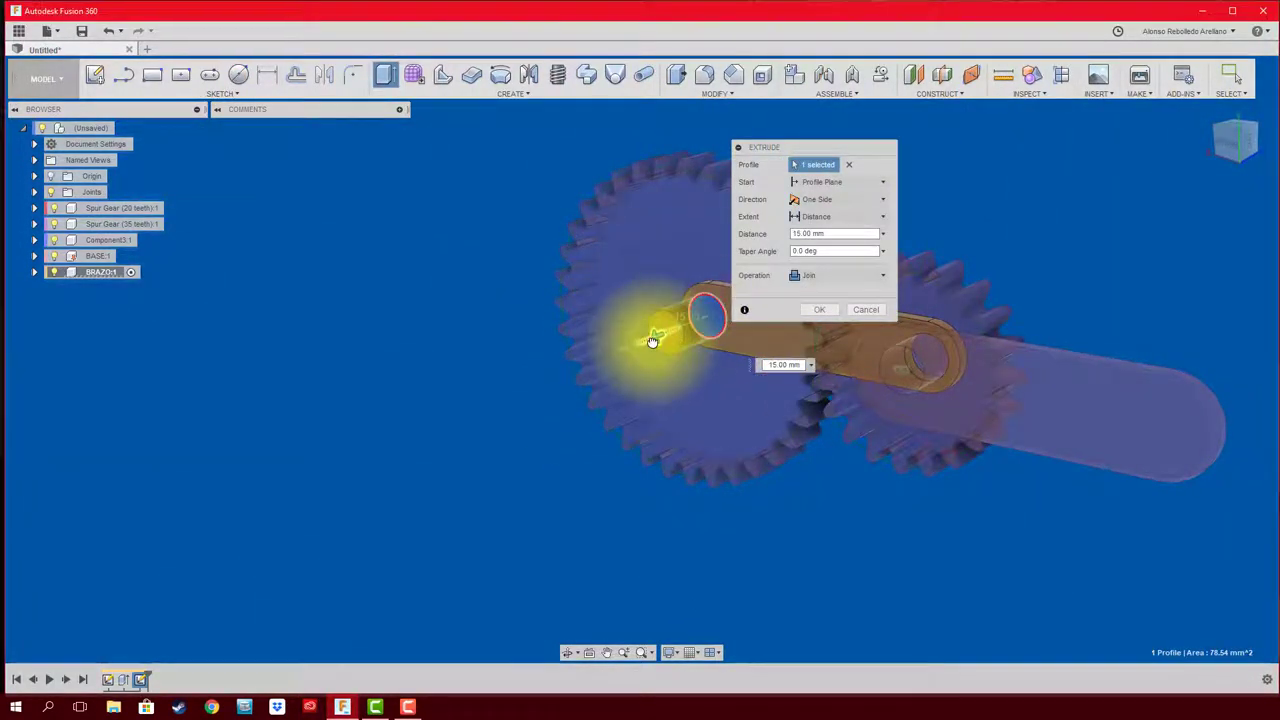
shift+middle_drag(652, 342, 632, 353)
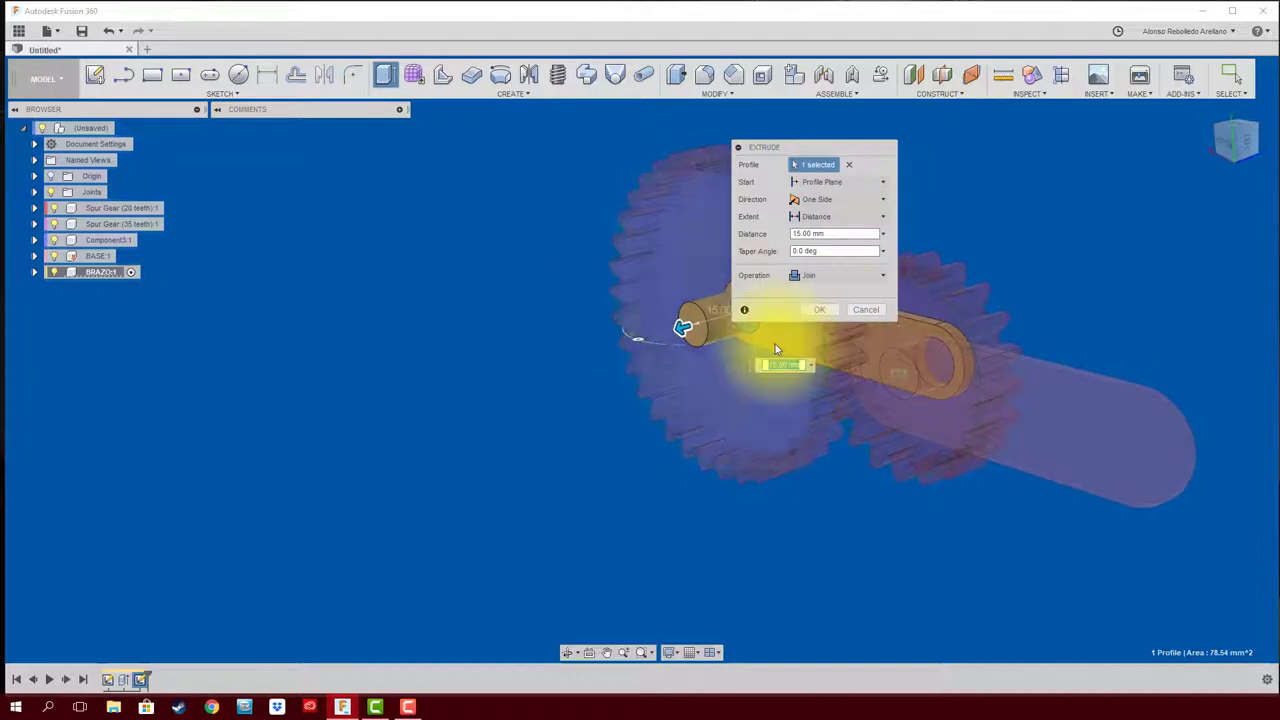
shift+middle_drag(775, 349, 681, 390)
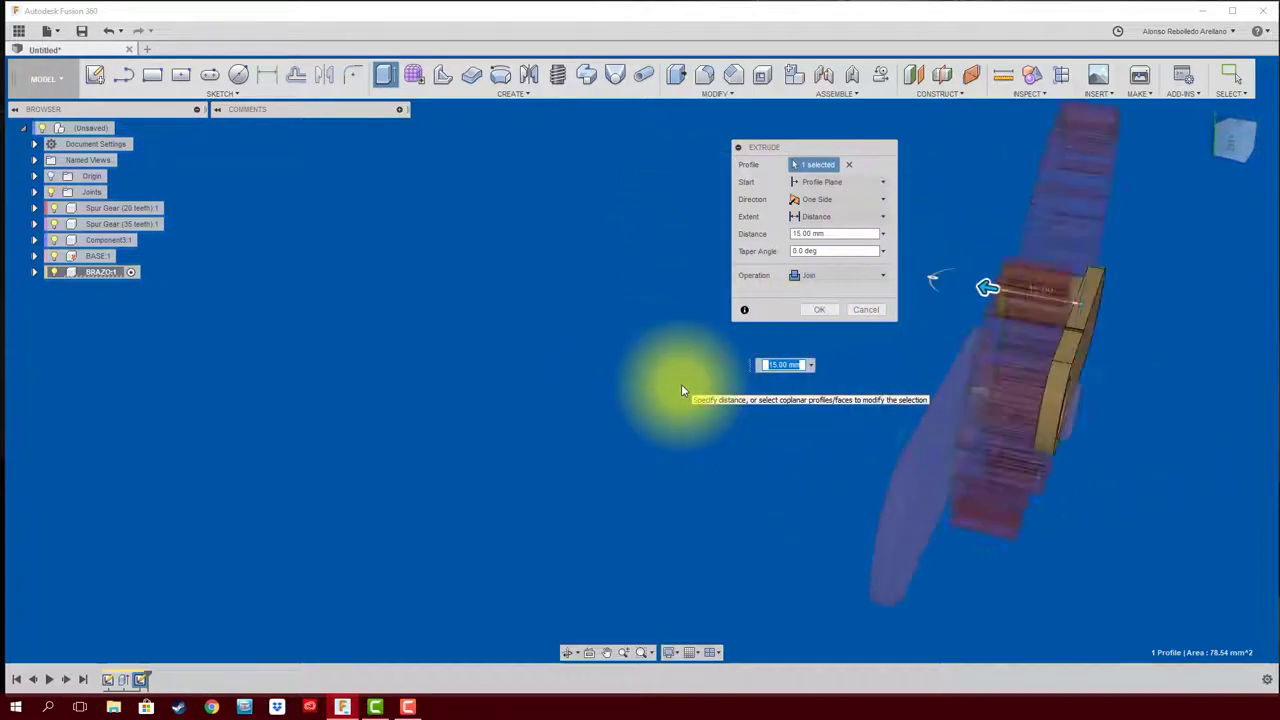
mouse_move(681, 390)
shift+middle_down()
mouse_move(886, 357)
mouse_move(1051, 290)
mouse_move(1038, 280)
mouse_move(945, 318)
mouse_move(975, 318)
mouse_move(969, 300)
shift+middle_up()
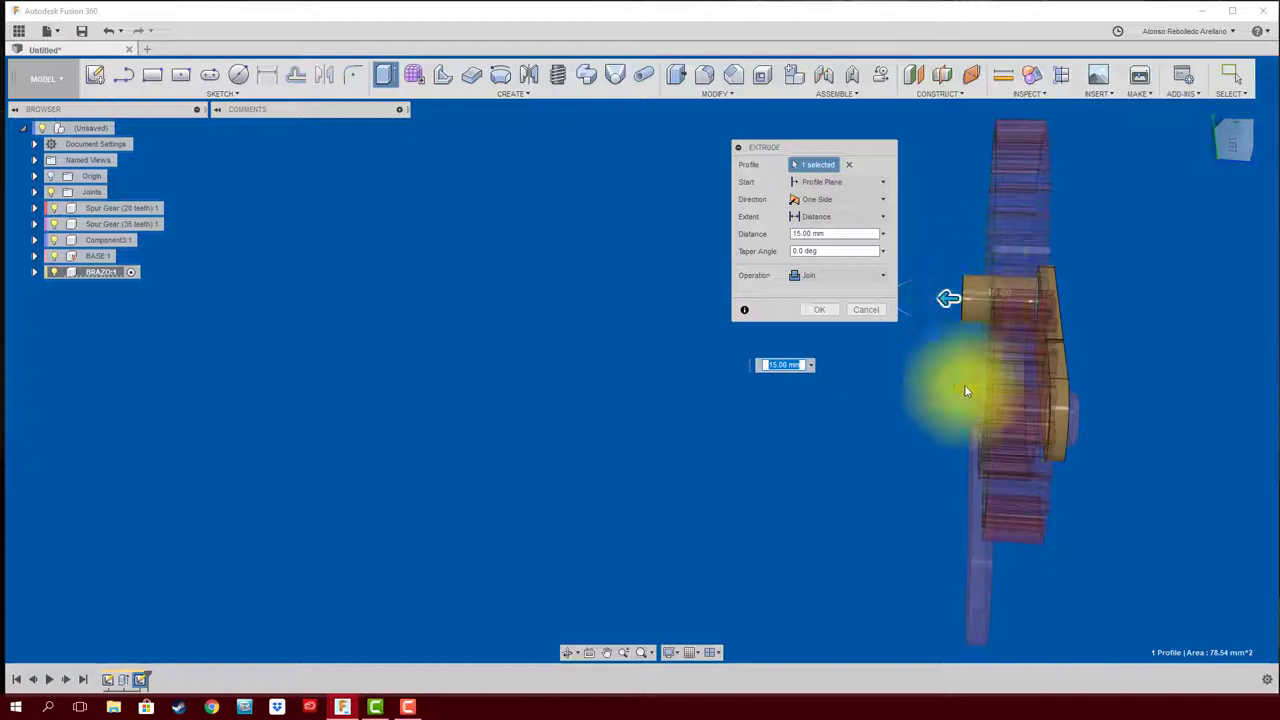
mouse_move(966, 390)
shift+middle_down()
mouse_move(943, 437)
mouse_move(966, 349)
mouse_move(971, 366)
mouse_move(960, 354)
shift+middle_up()
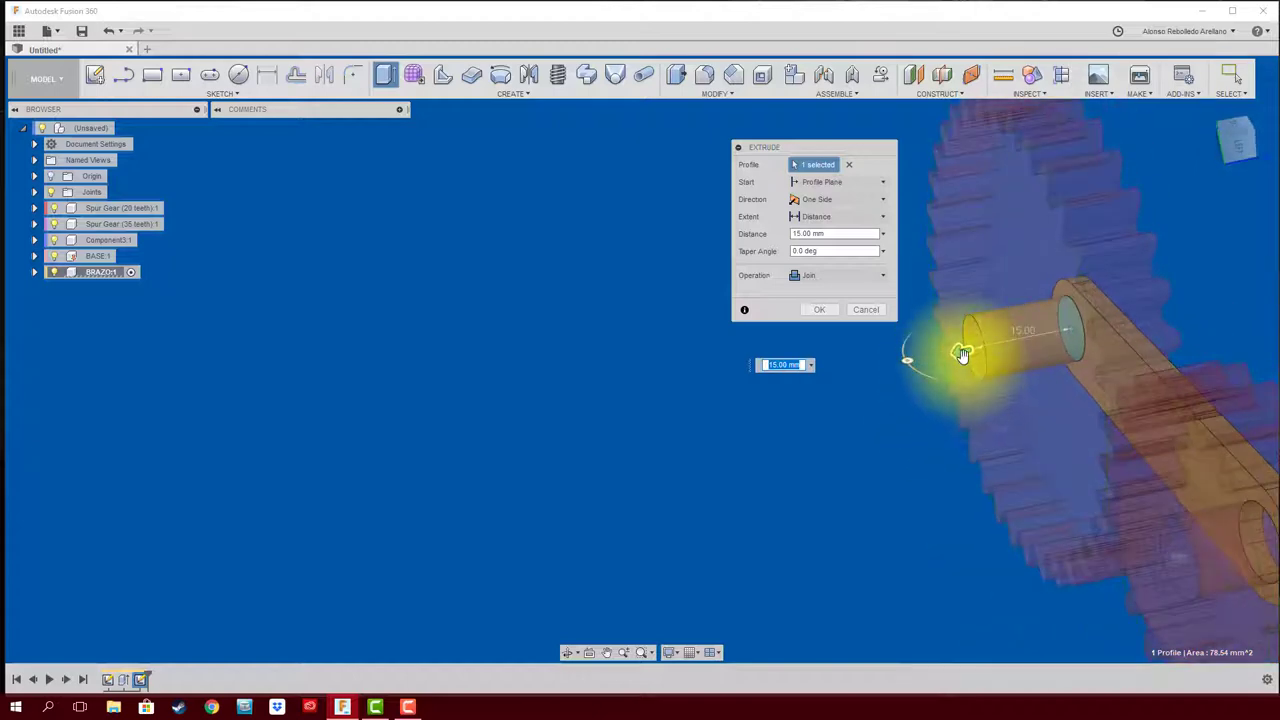
drag(960, 354, 823, 436)
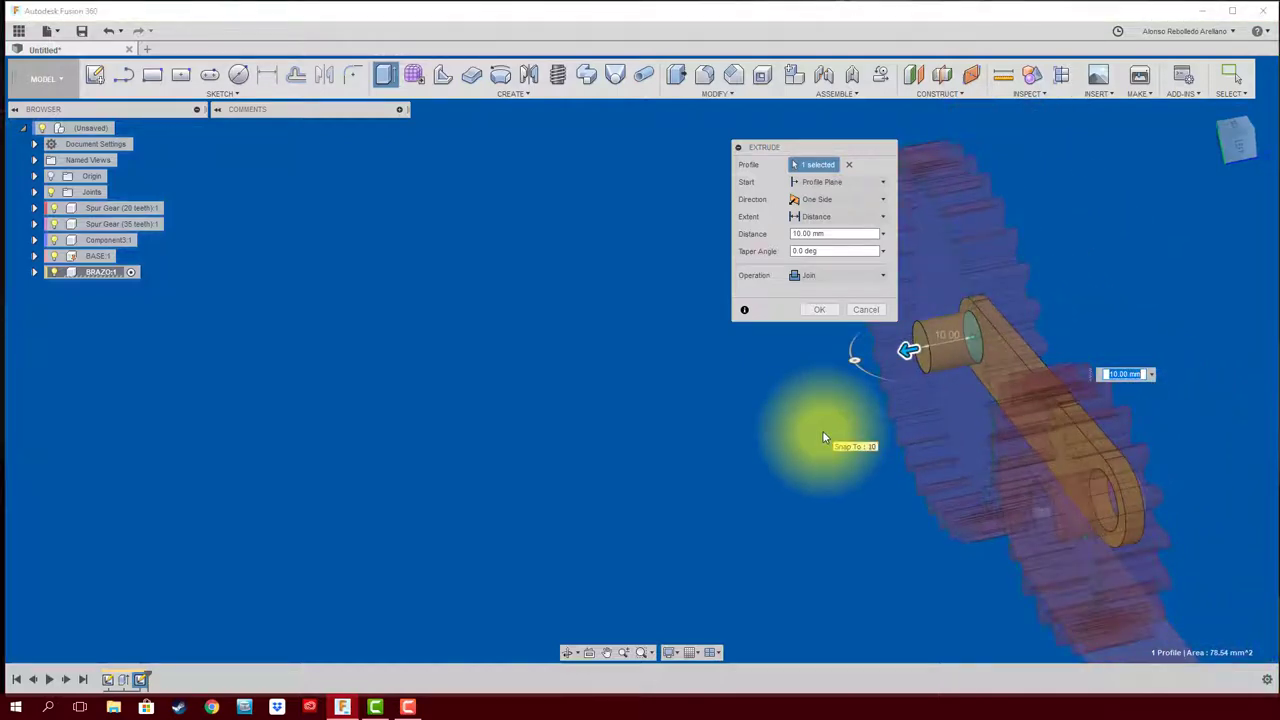
click(819, 309)
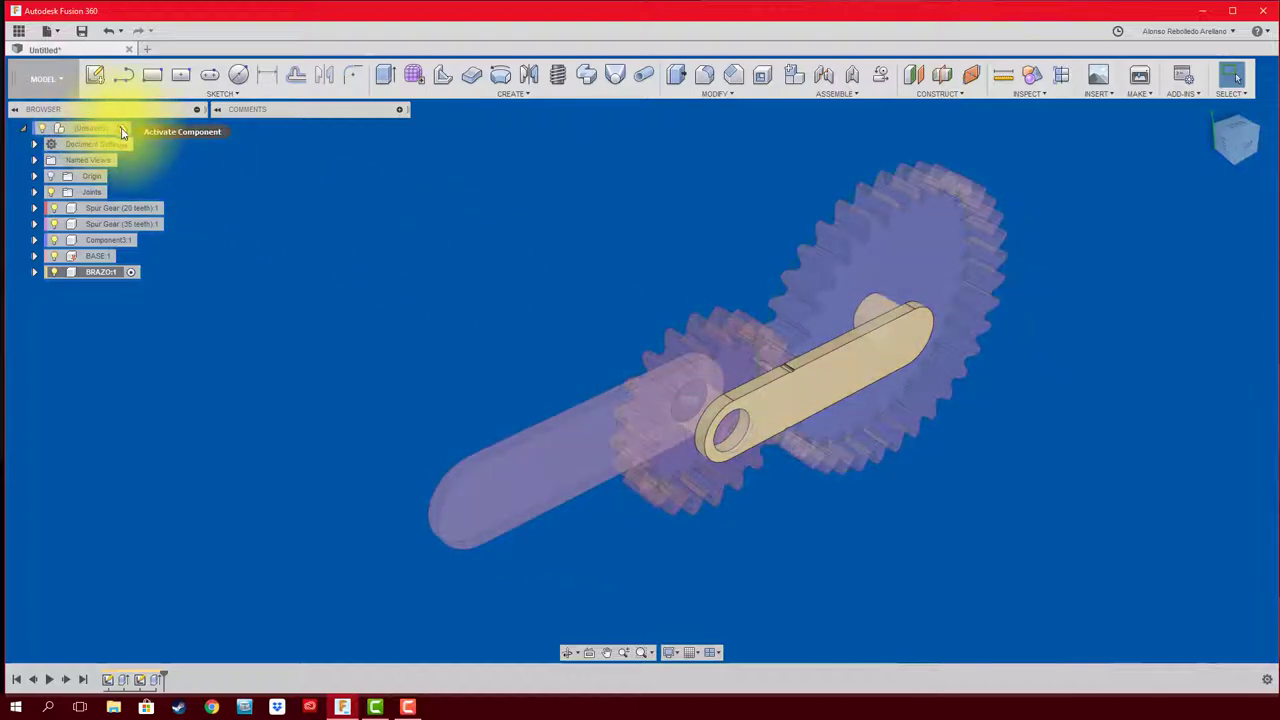
click(124, 128)
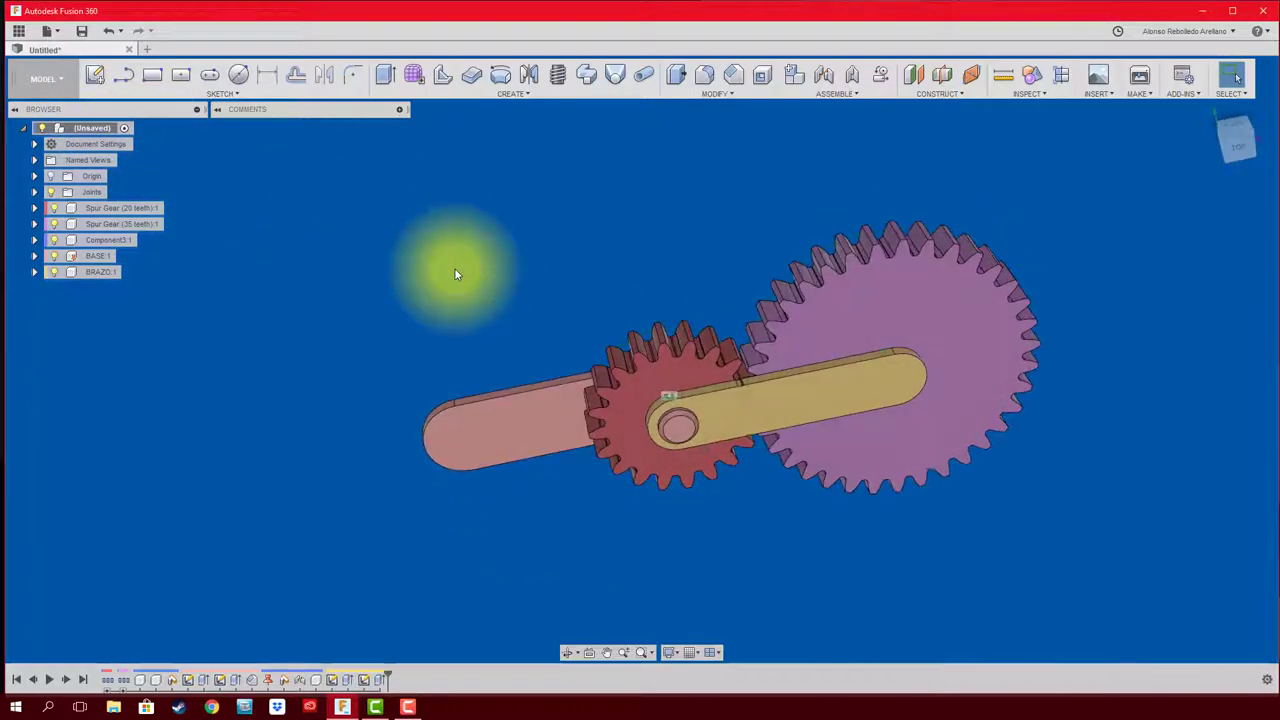
scroll(787, 445, up, 1)
scroll(787, 445, up, 2)
scroll(787, 445, up, 3)
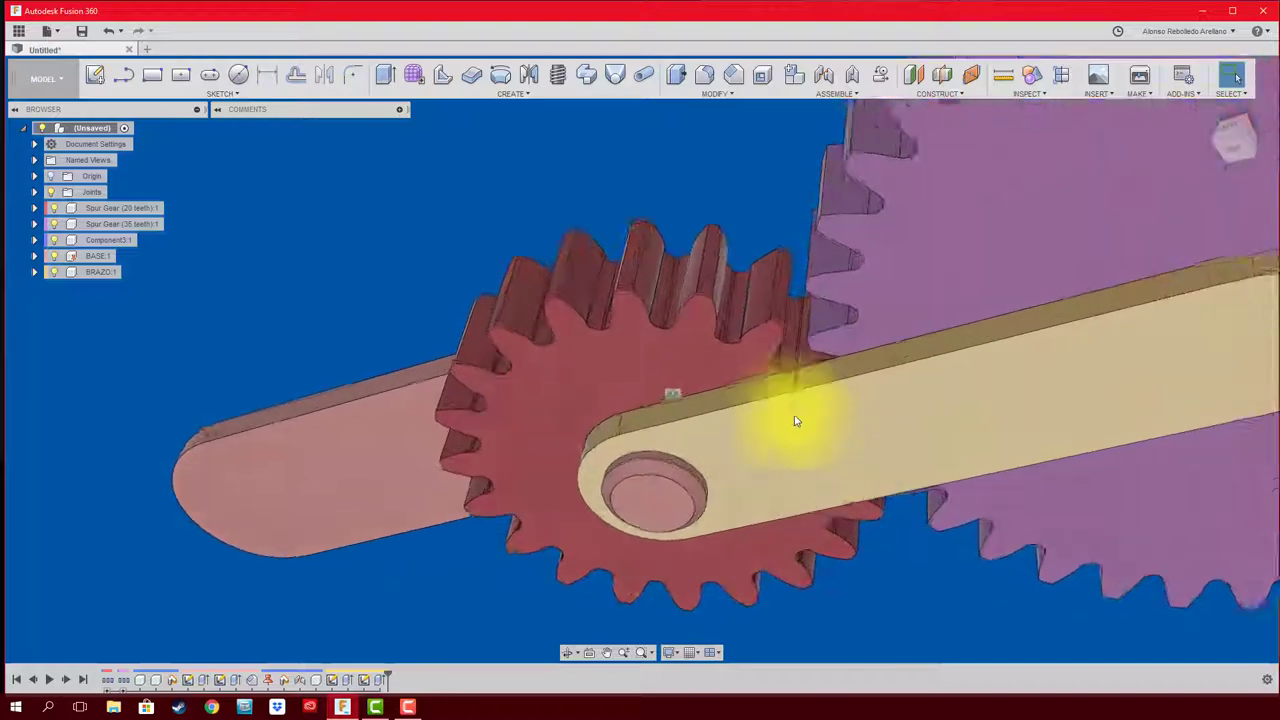
scroll(791, 414, up, 3)
mouse_move(820, 405)
shift+middle_down()
mouse_move(686, 457)
mouse_move(684, 480)
shift+middle_up()
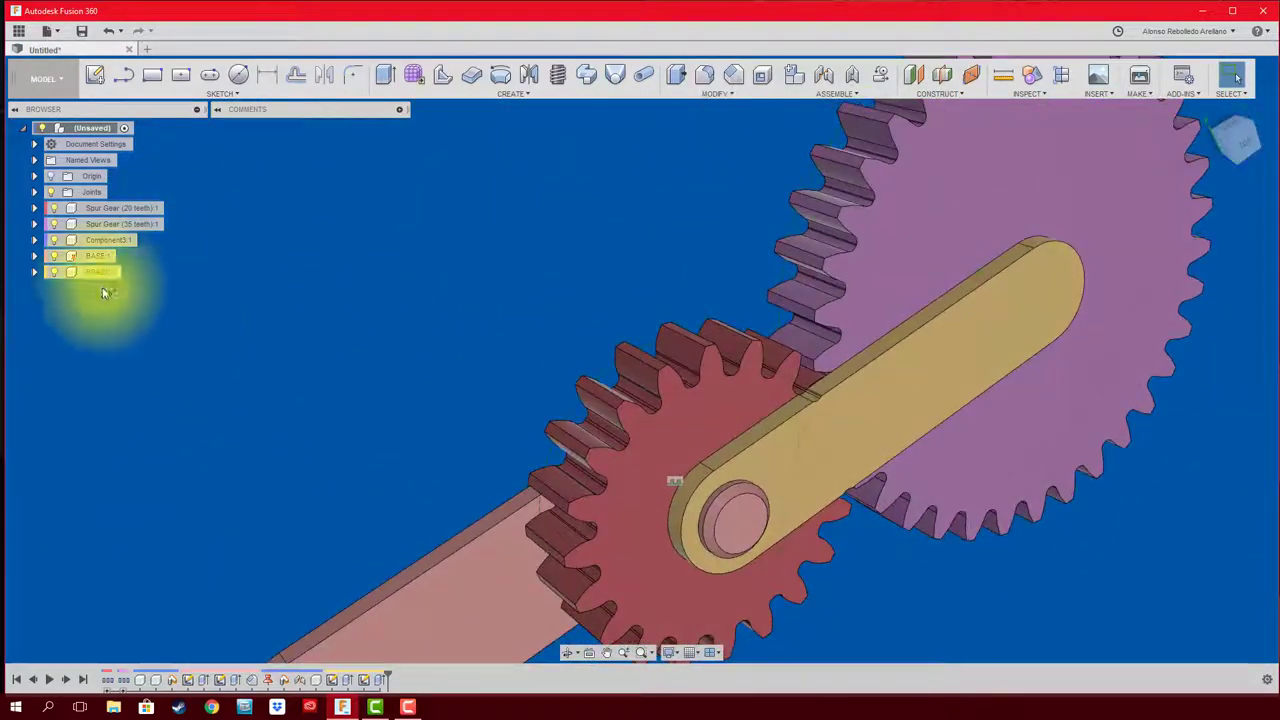
click(132, 273)
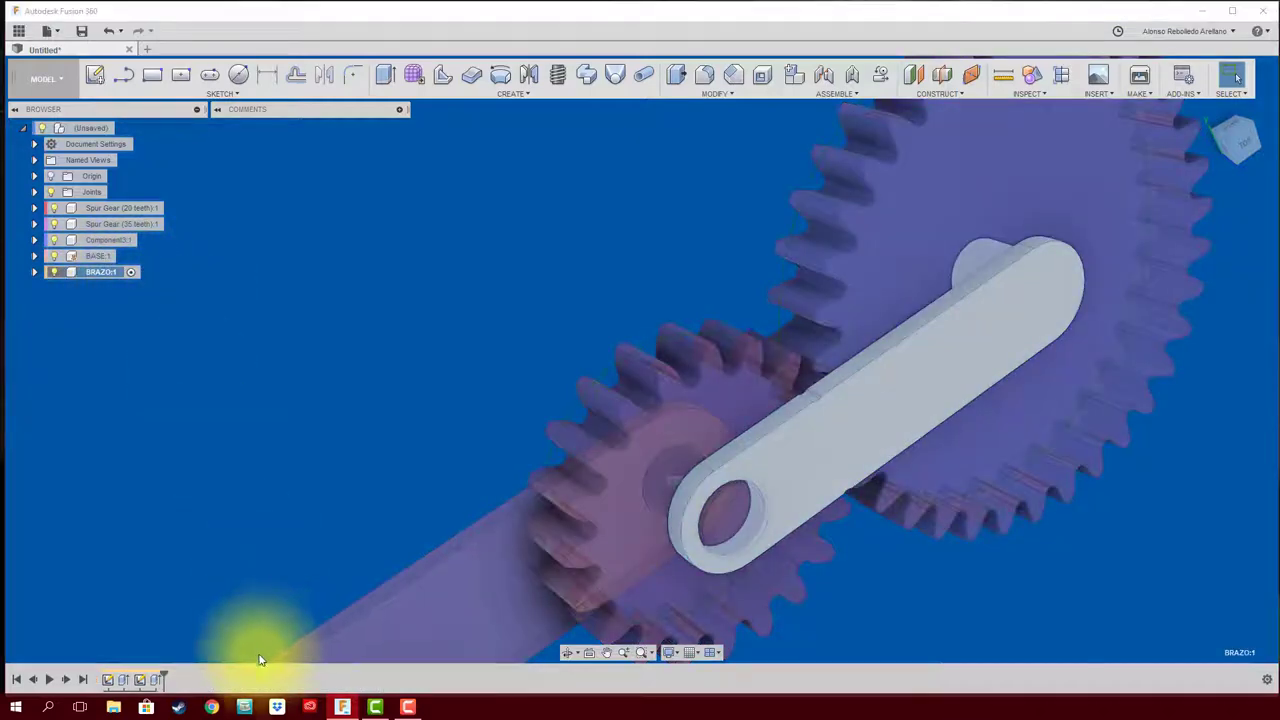
Step: Review the pin extrusion's settings and close them unchanged
click(157, 681)
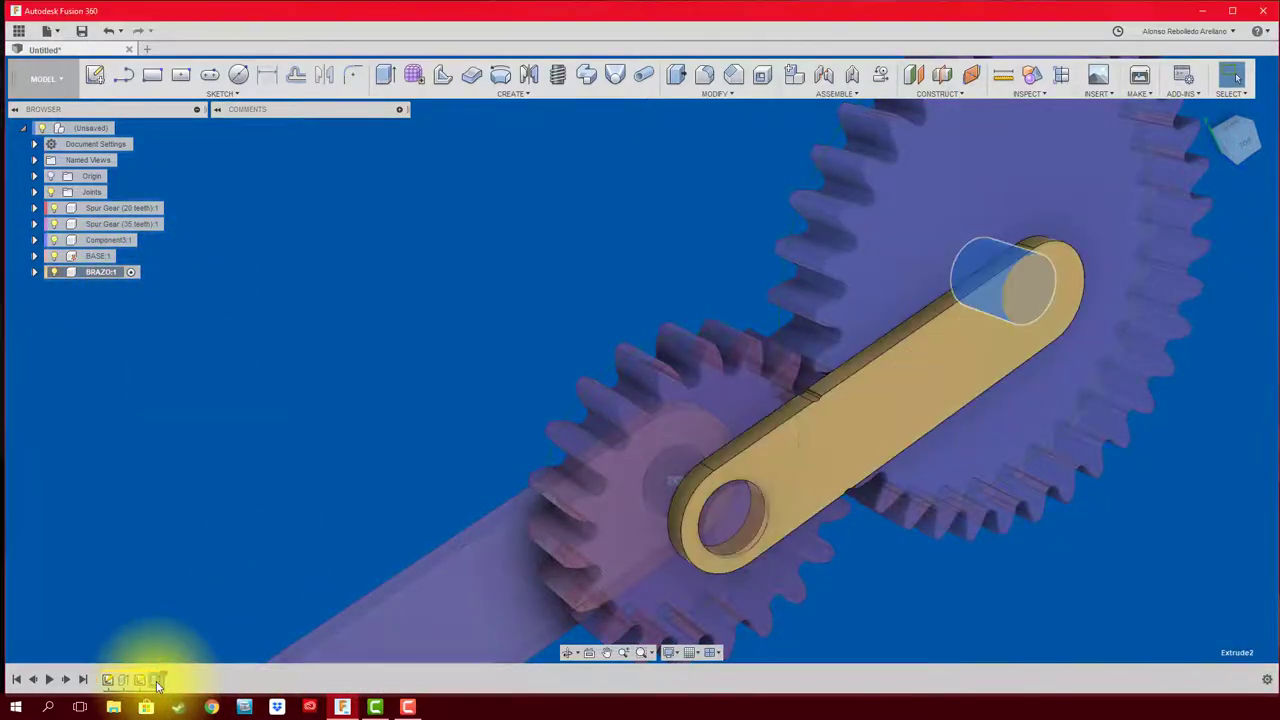
right_click(157, 679)
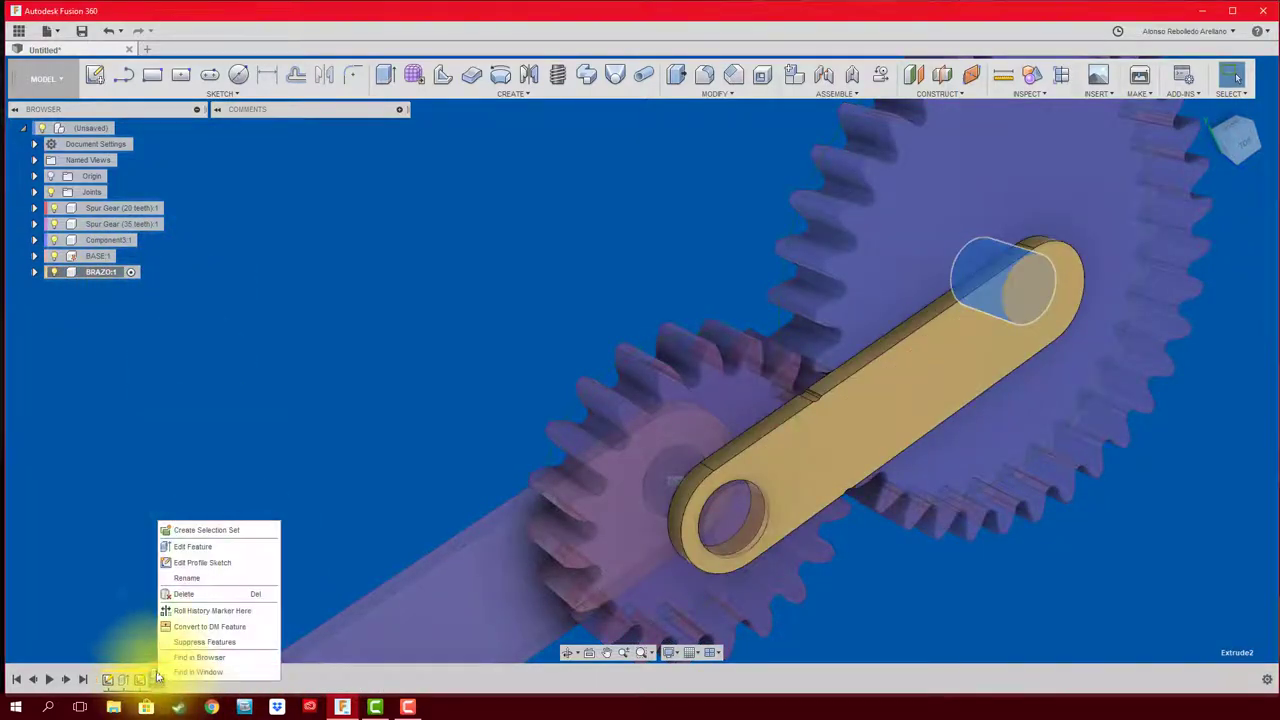
click(211, 553)
scroll(949, 394, up, 2)
scroll(808, 354, up, 2)
scroll(718, 452, up, 3)
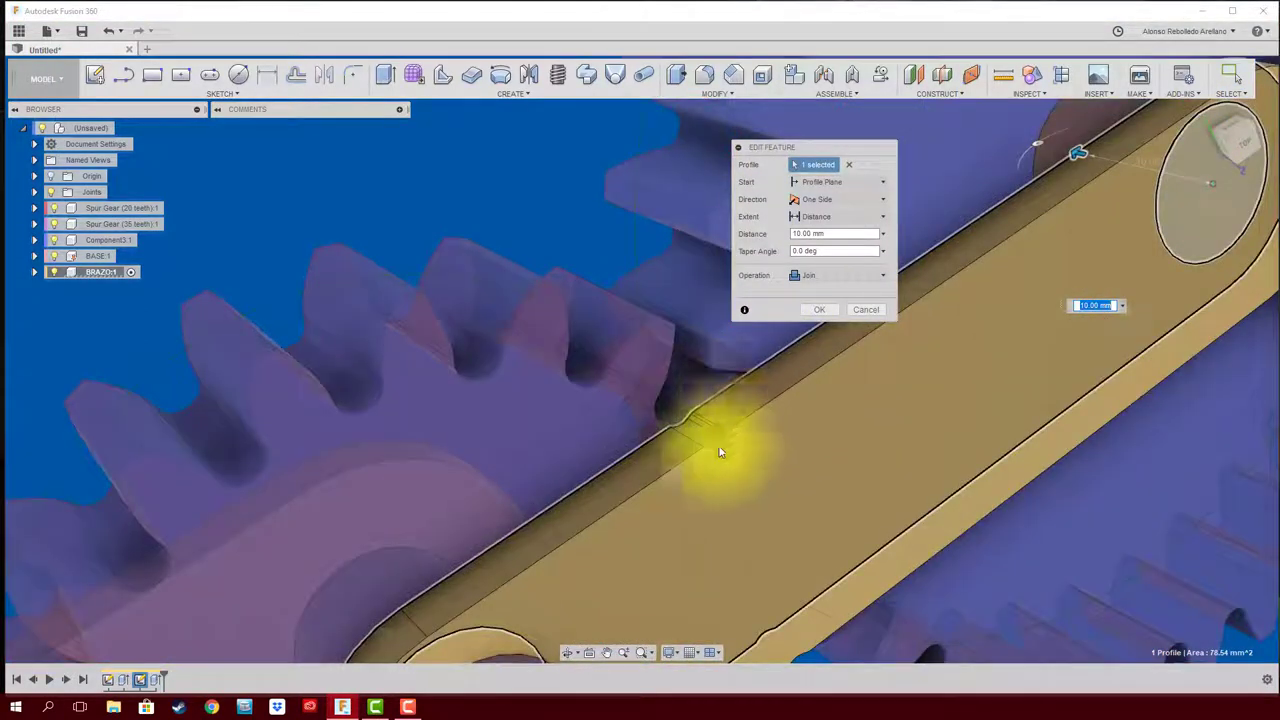
scroll(680, 420, down, 2)
scroll(694, 420, down, 2)
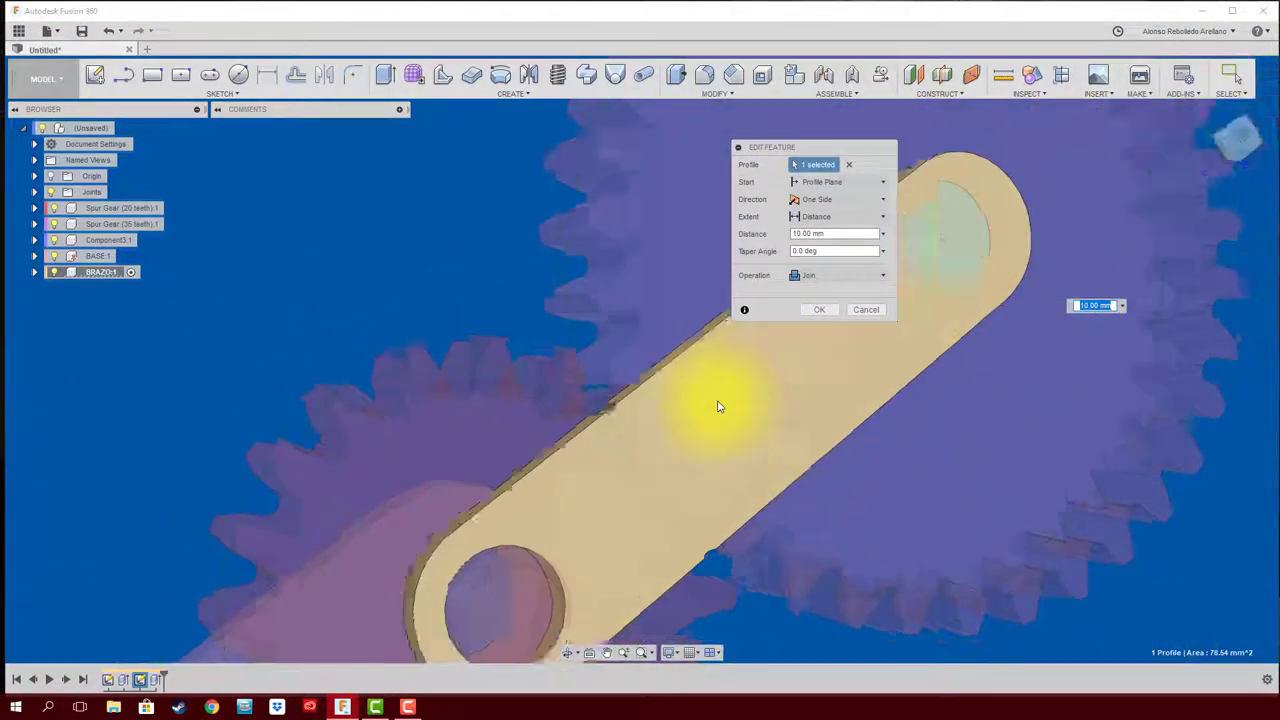
scroll(720, 403, down, 2)
scroll(800, 380, down, 2)
scroll(871, 340, down, 2)
click(866, 309)
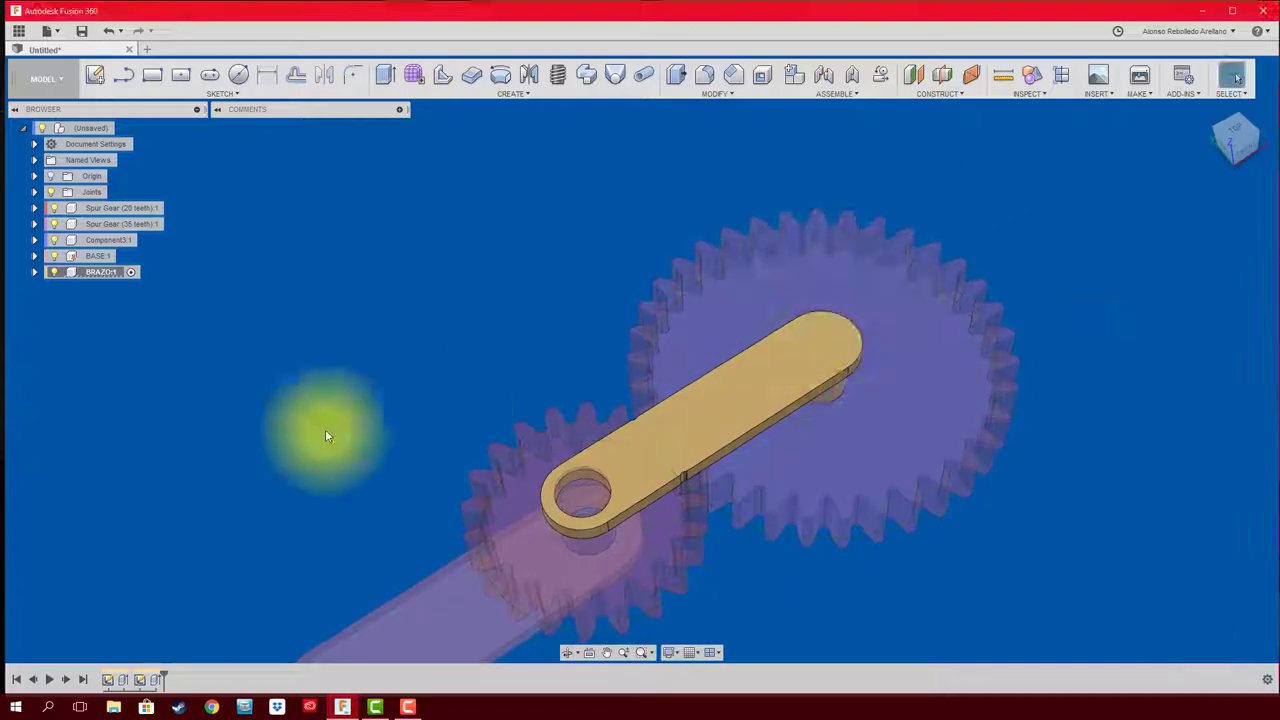
Step: Edit the arm's first extrusion to use four sketch profiles at 3 mm
right_click(124, 681)
click(174, 548)
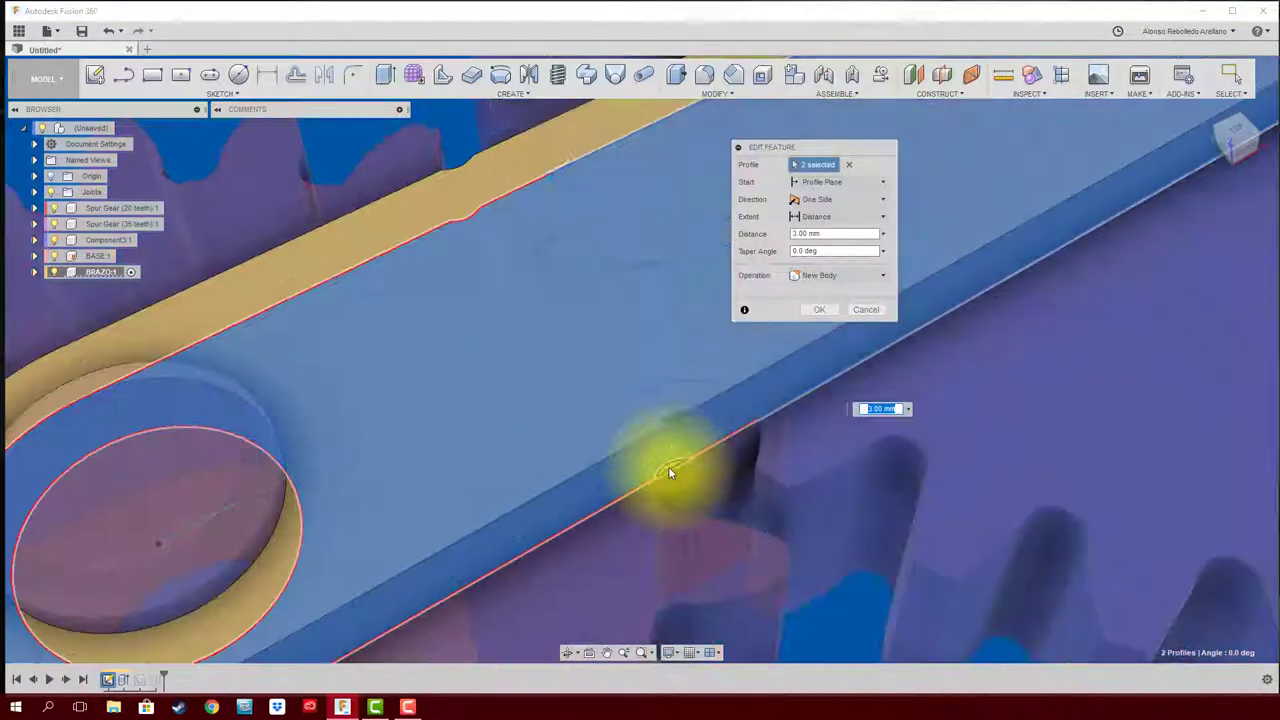
click(668, 466)
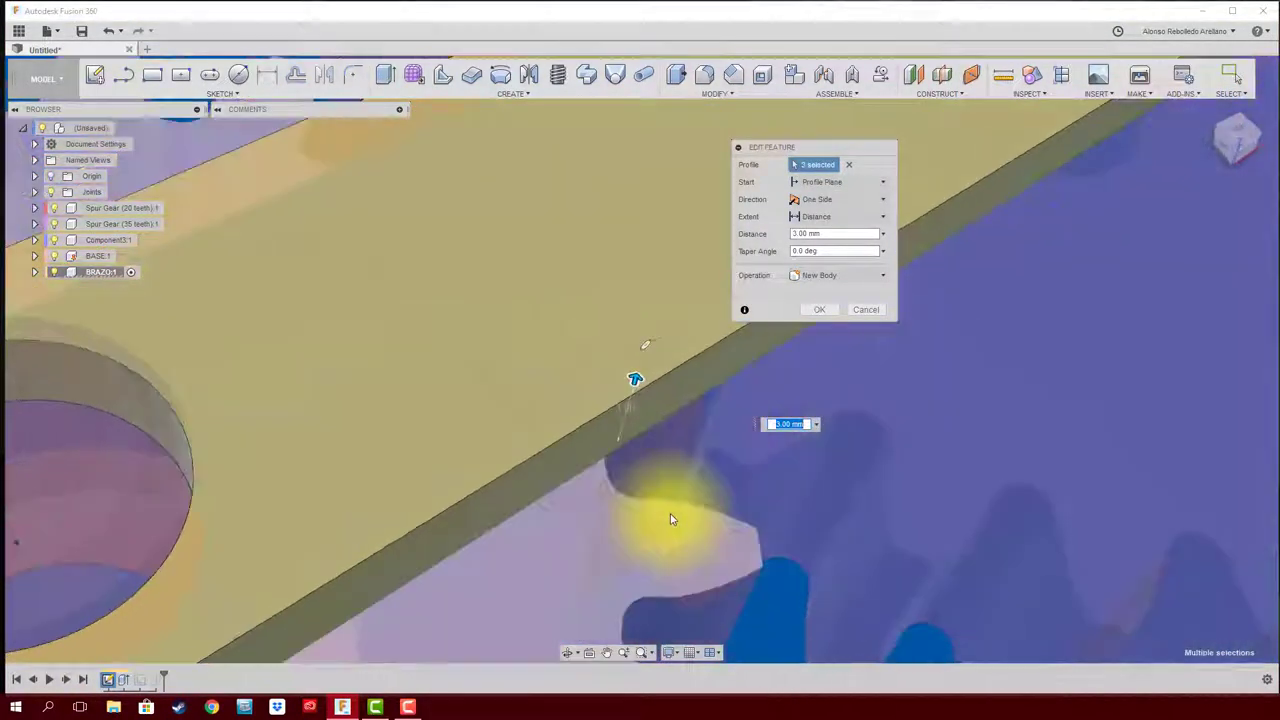
mouse_move(671, 519)
shift+middle_down()
mouse_move(585, 233)
mouse_move(623, 230)
shift+middle_up()
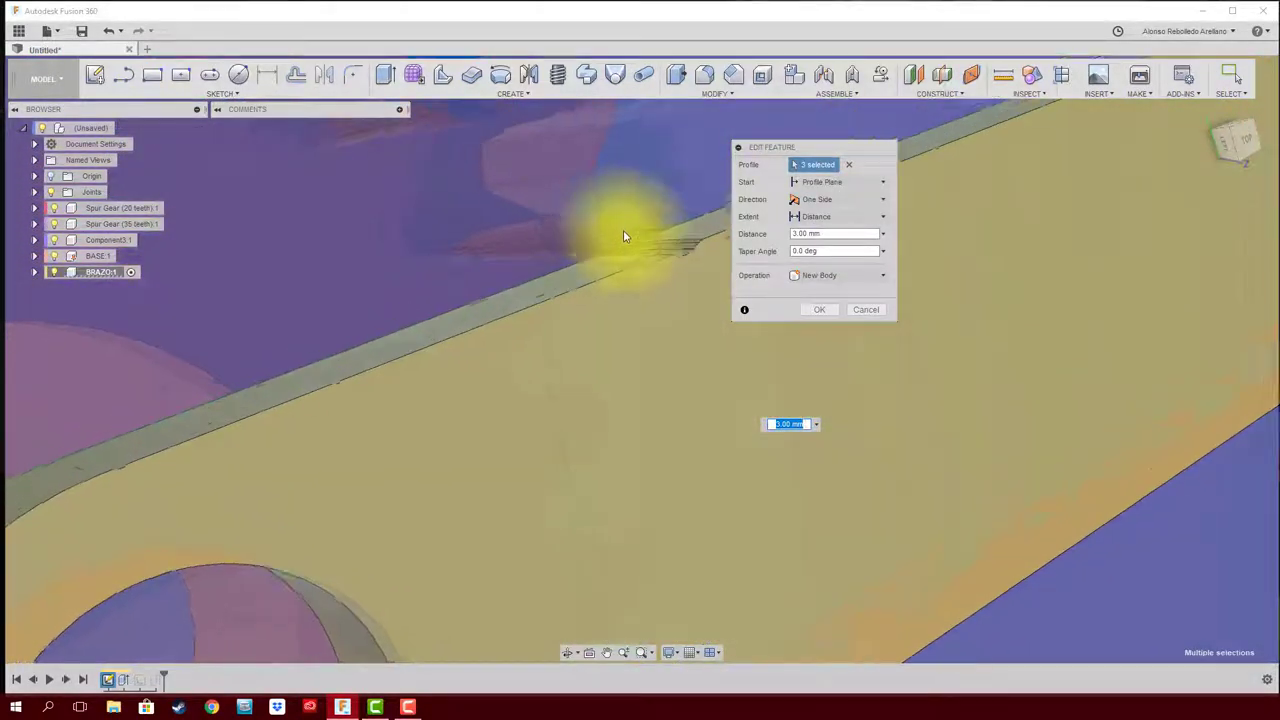
click(629, 254)
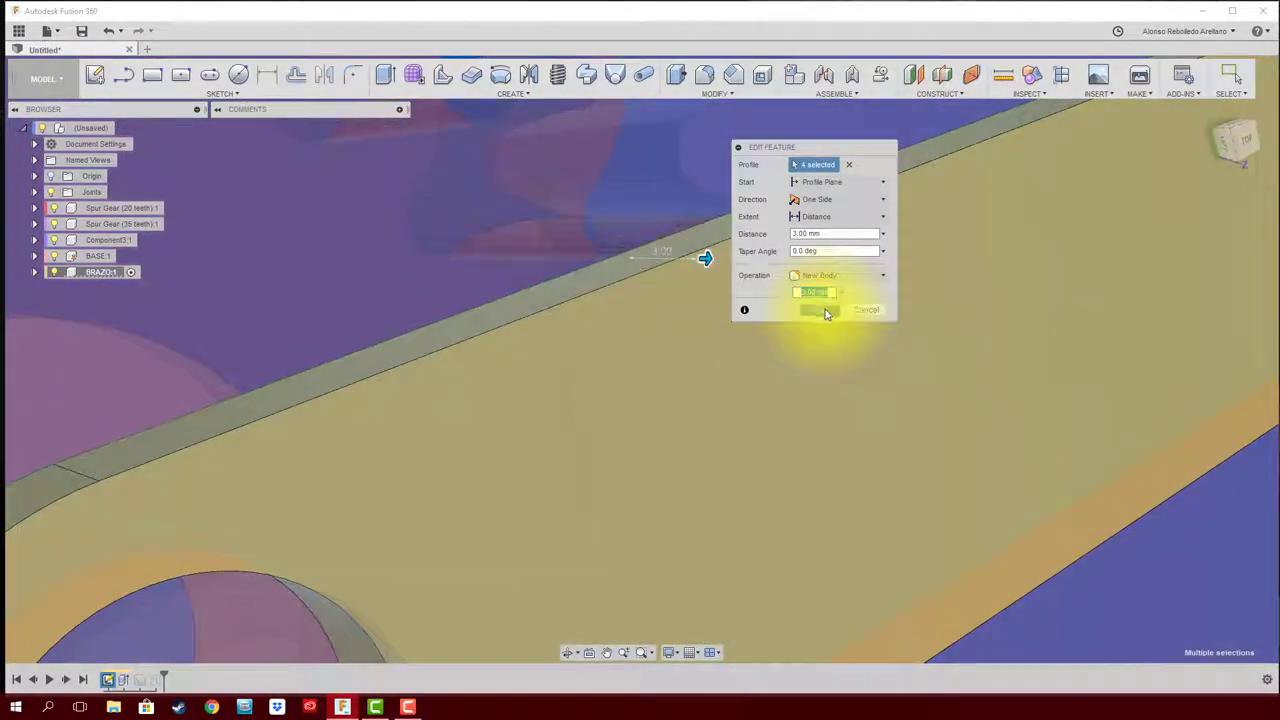
click(819, 309)
scroll(680, 331, down, 5)
shift+middle_drag(660, 338, 450, 230)
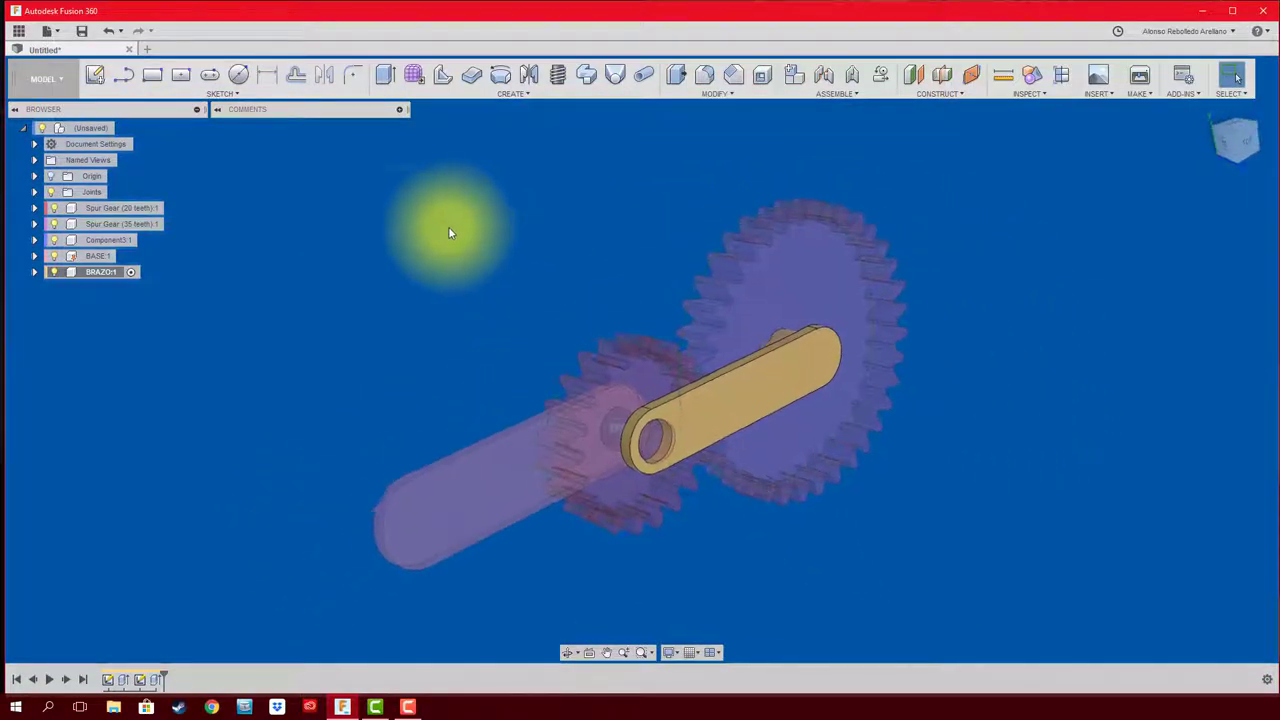
Step: Activate the root assembly, drag the large purple gear away, and orbit toward the arm's peg
click(124, 128)
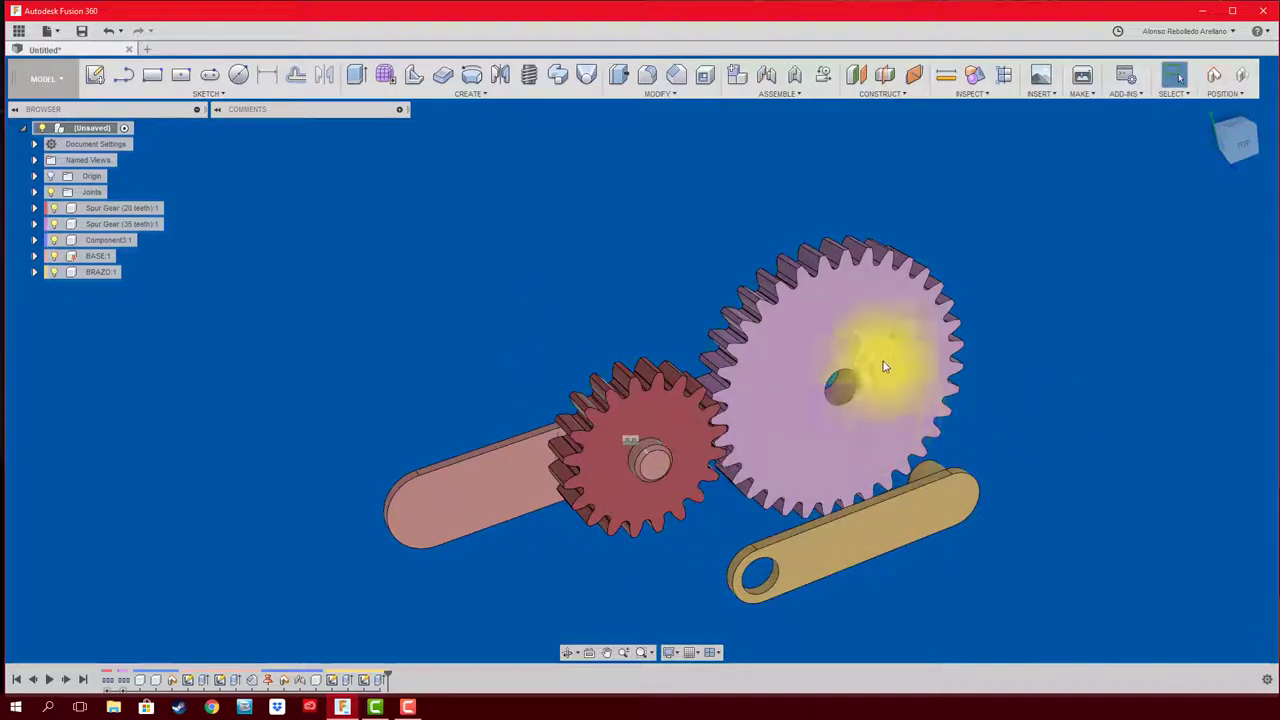
drag(886, 363, 1095, 305)
shift+middle_drag(1072, 607, 1025, 245)
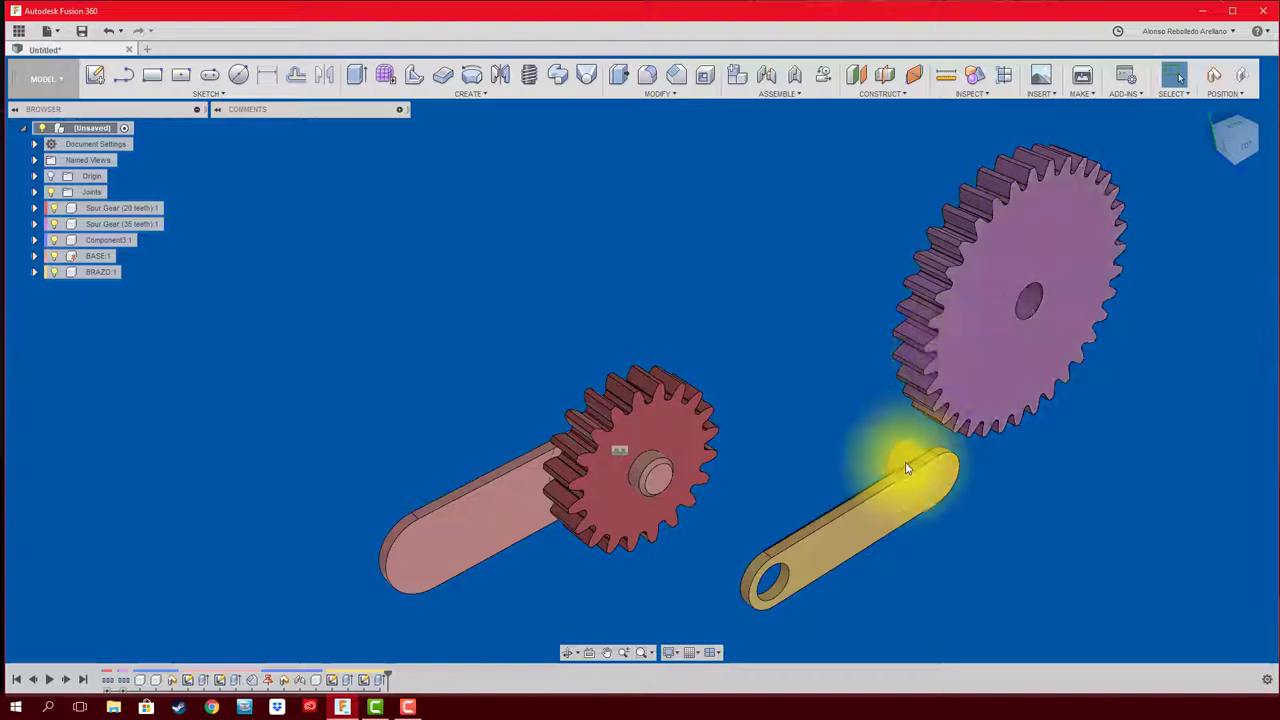
shift+middle_drag(904, 457, 859, 426)
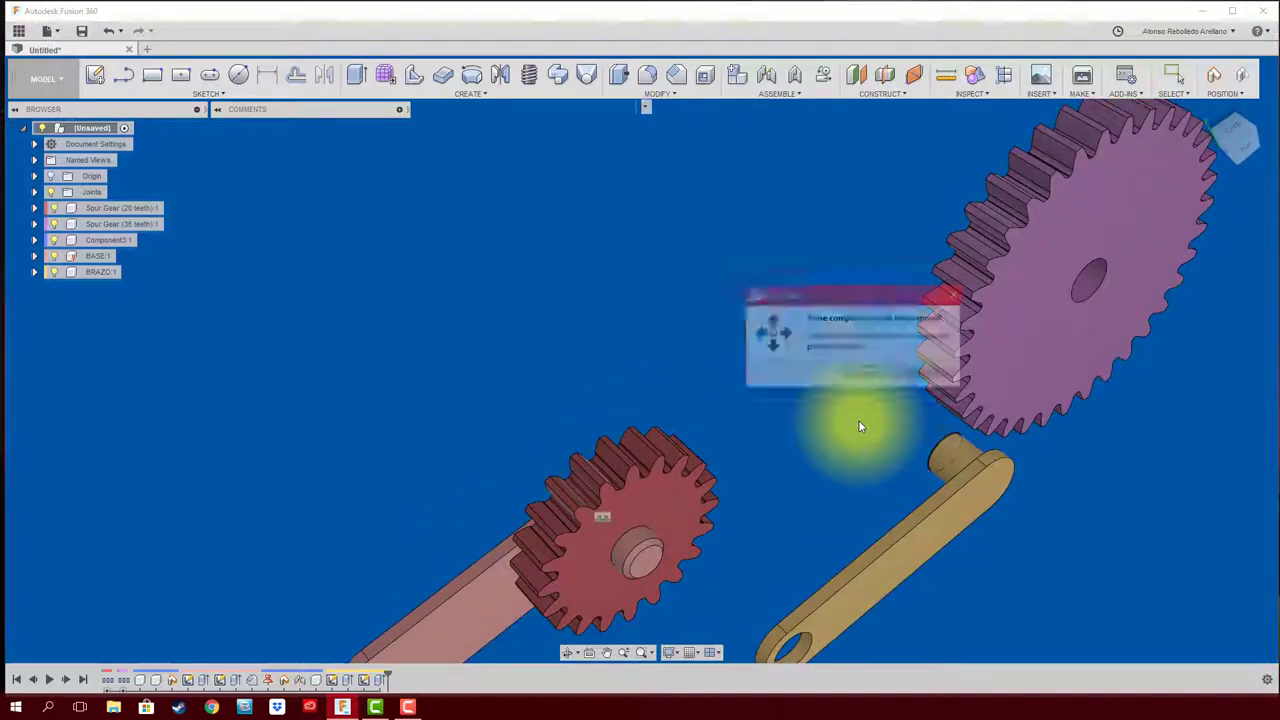
Step: Mount the large purple gear's bore on the yellow arm's peg with a revolute joint
click(929, 374)
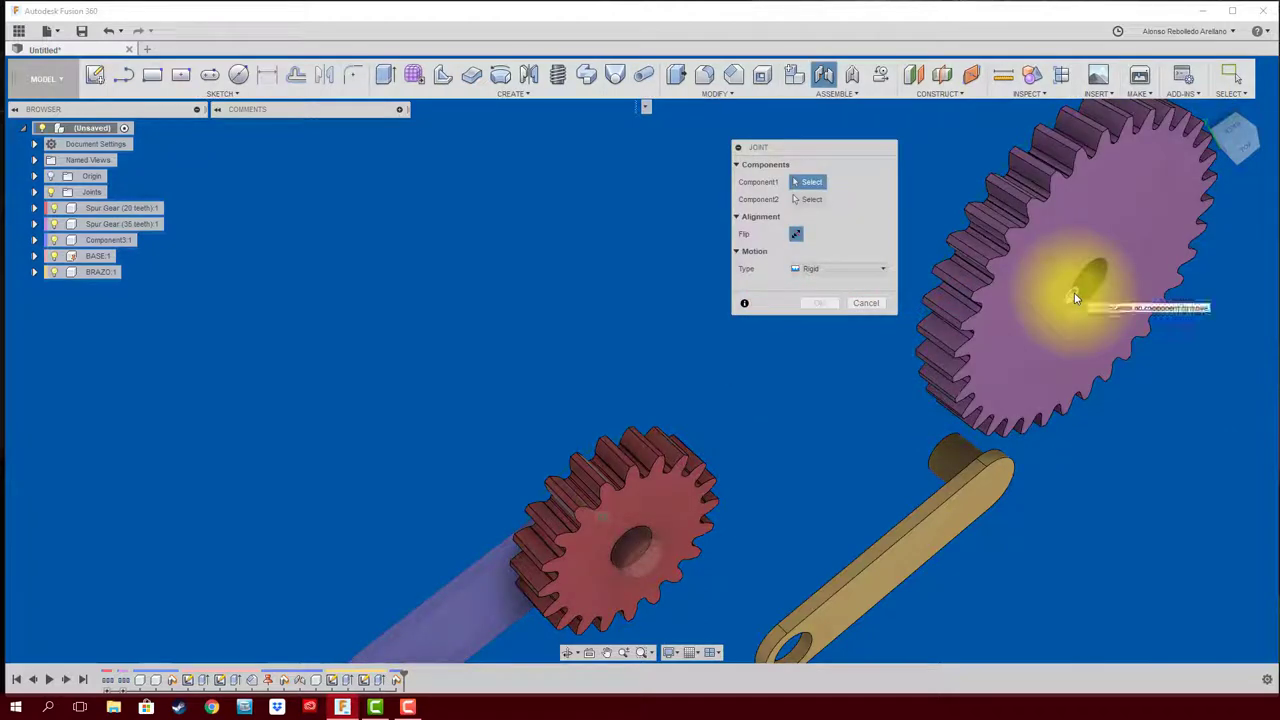
click(1083, 286)
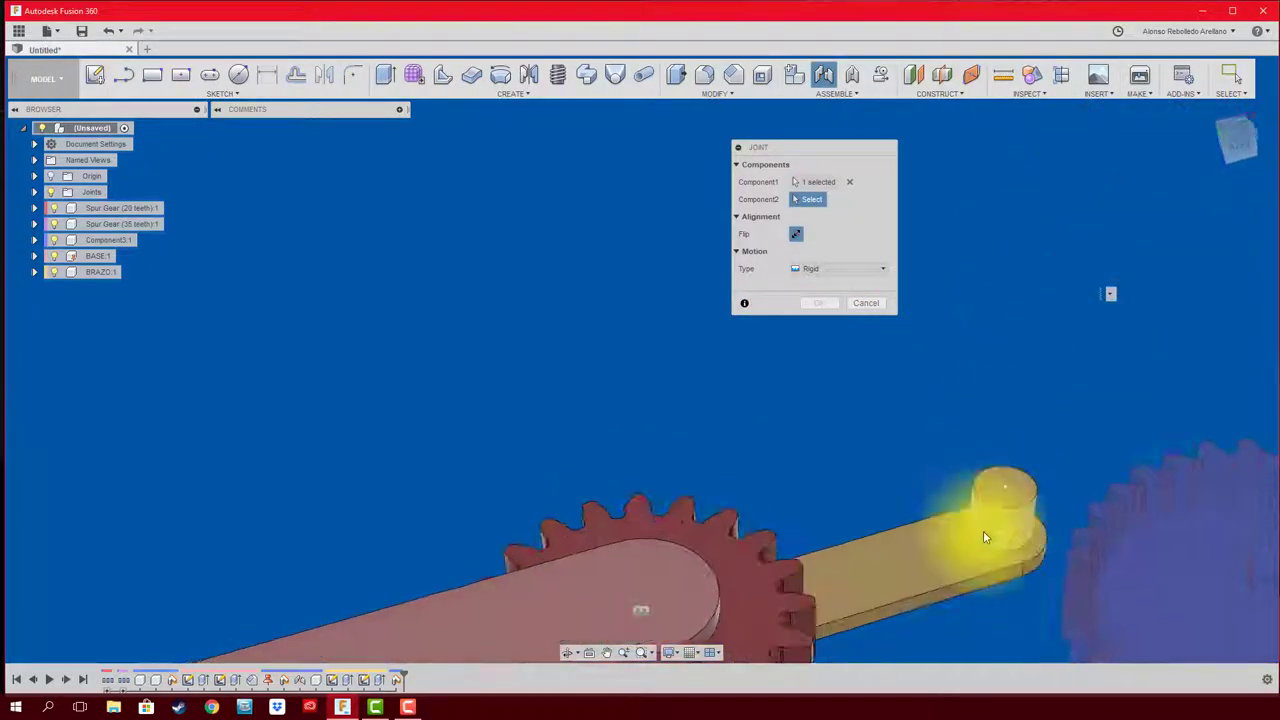
click(992, 556)
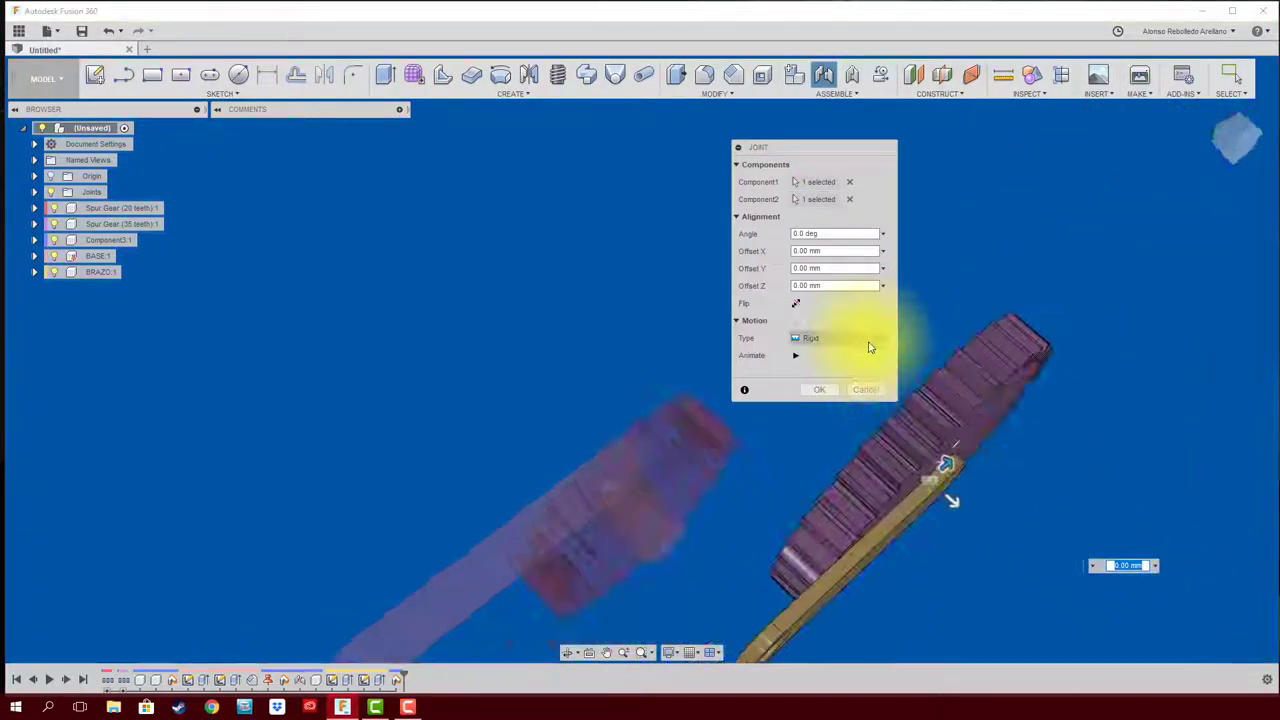
click(878, 341)
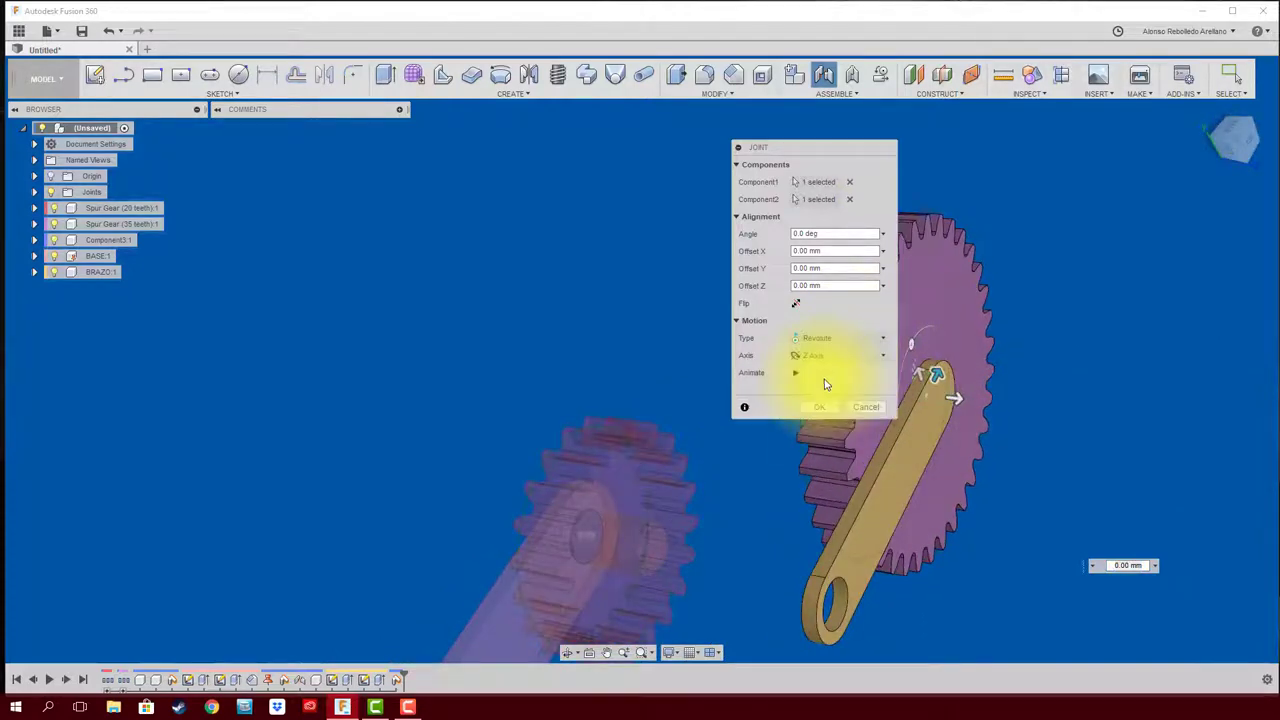
click(819, 407)
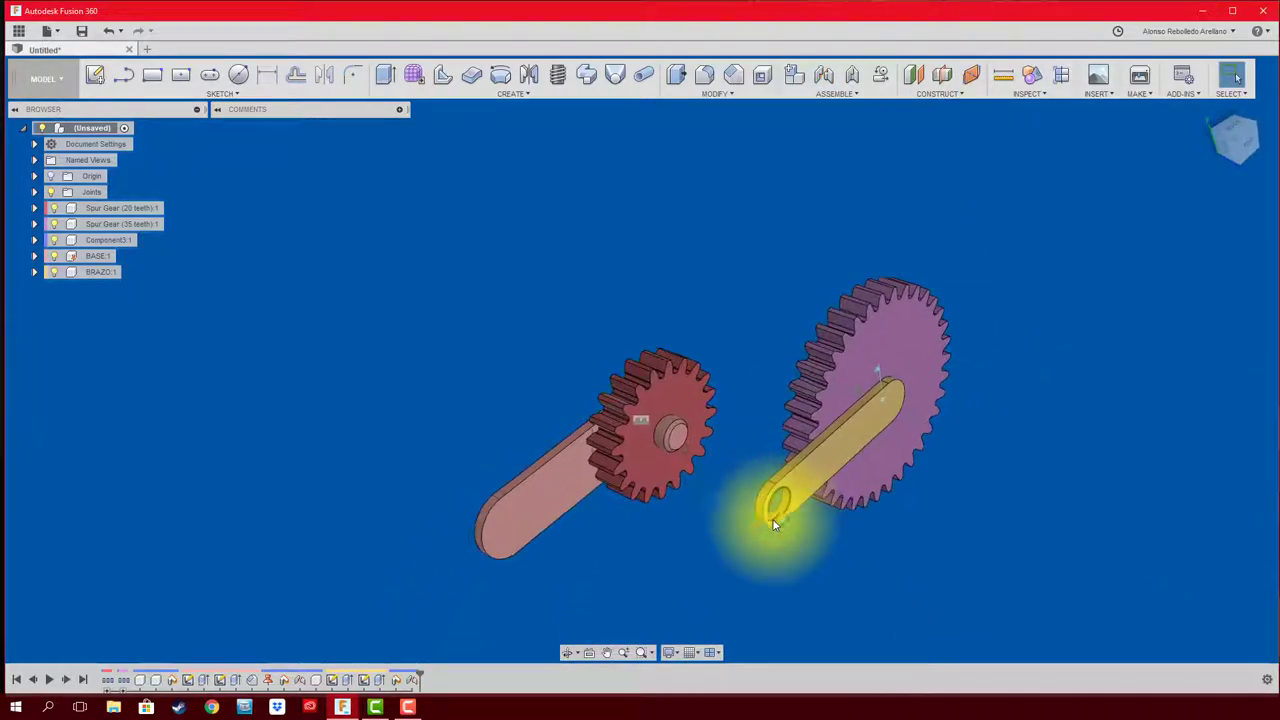
Step: Start a second joint, picking the arm's hole and the small red gear's hub
drag(773, 524, 842, 486)
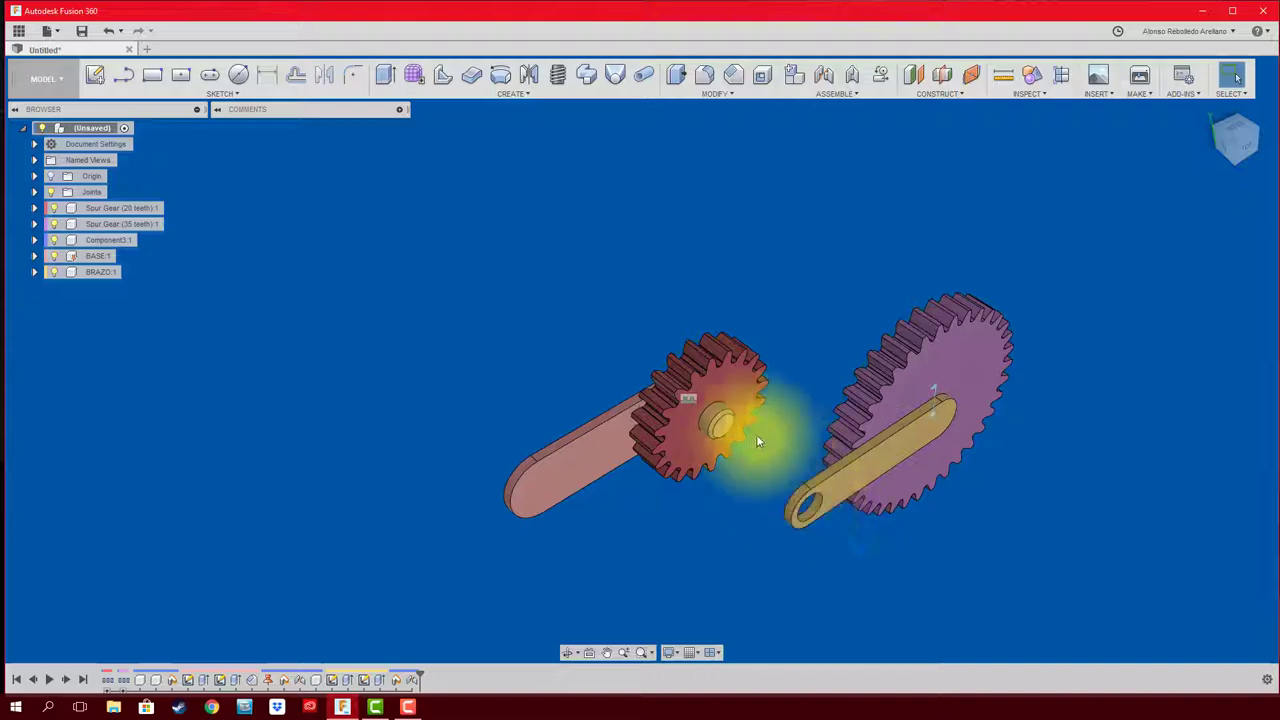
mouse_move(714, 410)
shift+middle_down()
mouse_move(771, 477)
mouse_move(771, 509)
mouse_move(808, 536)
shift+middle_up()
key(j)
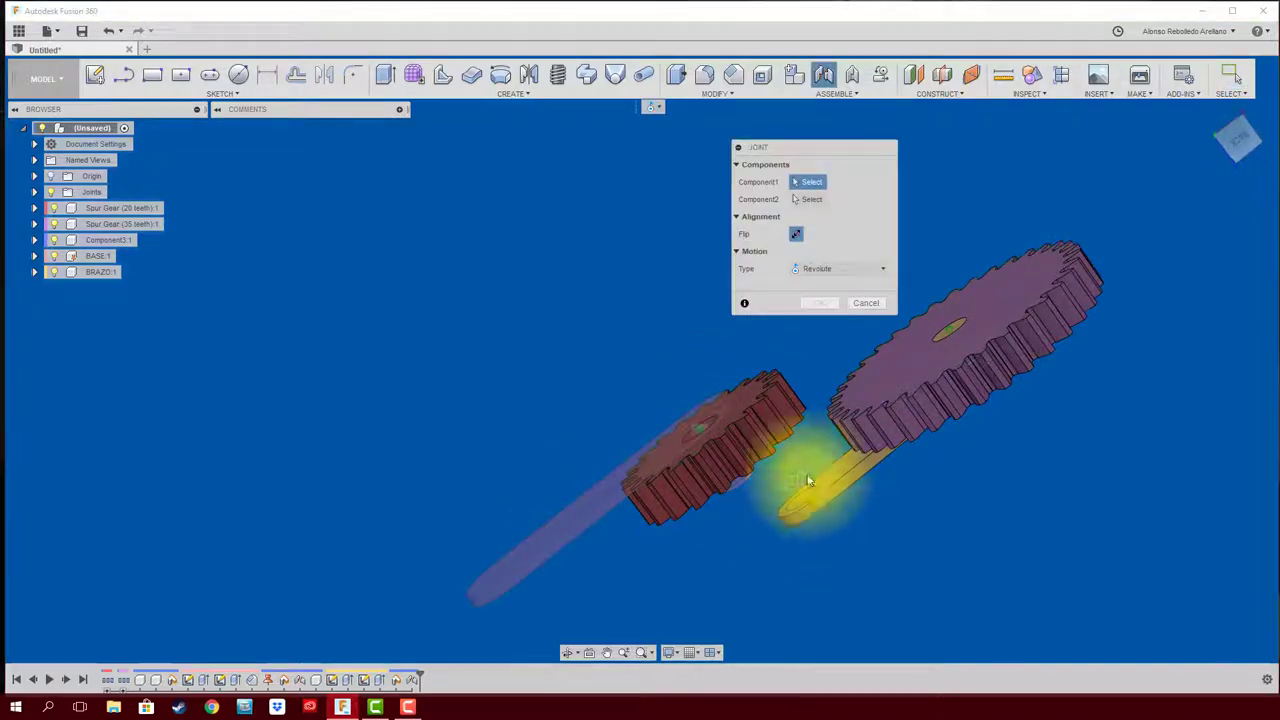
click(812, 492)
mouse_move(812, 492)
shift+middle_down()
mouse_move(754, 491)
mouse_move(719, 460)
shift+middle_up()
click(719, 460)
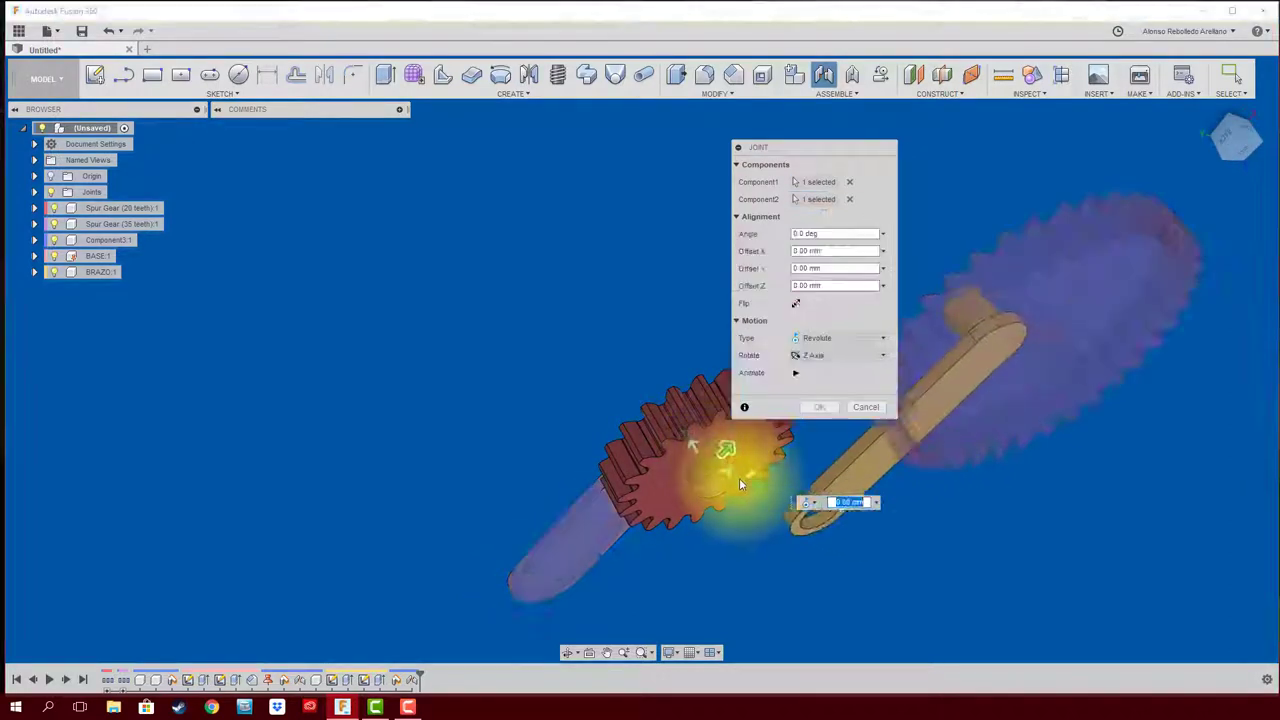
Step: Finish the revolute joint, then swing the arm around the small gear from the top view
click(826, 410)
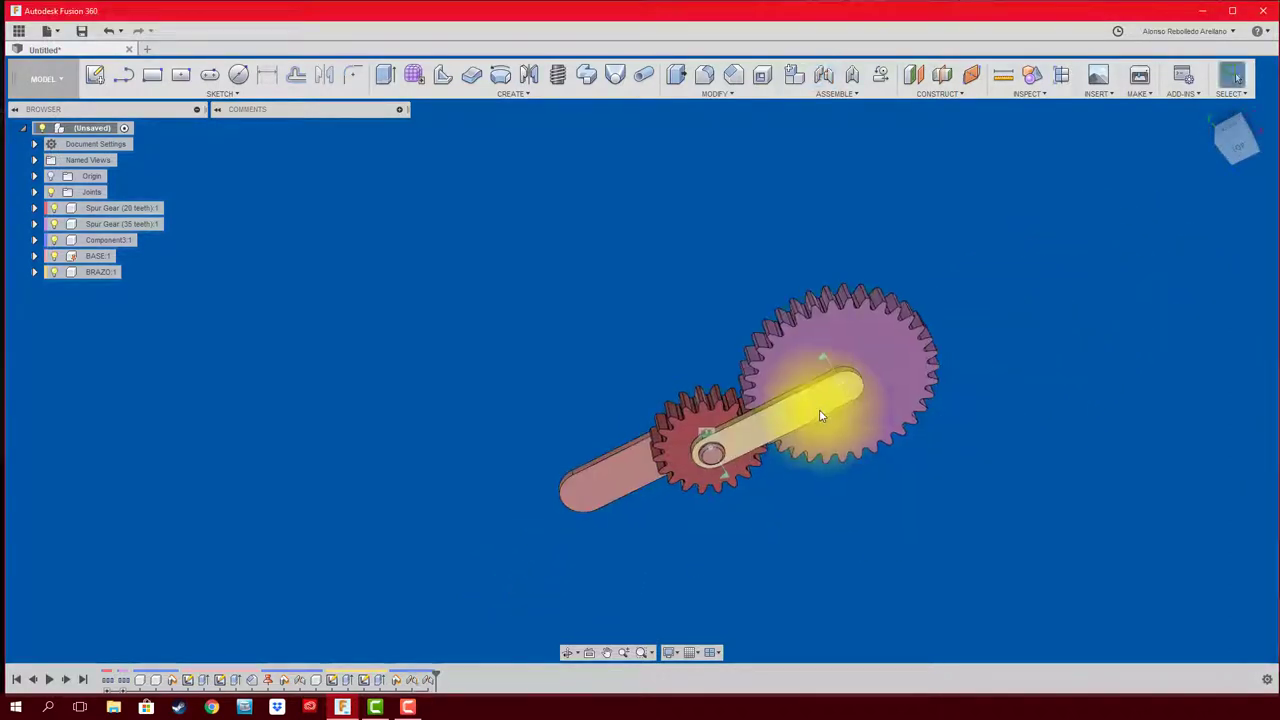
click(1237, 148)
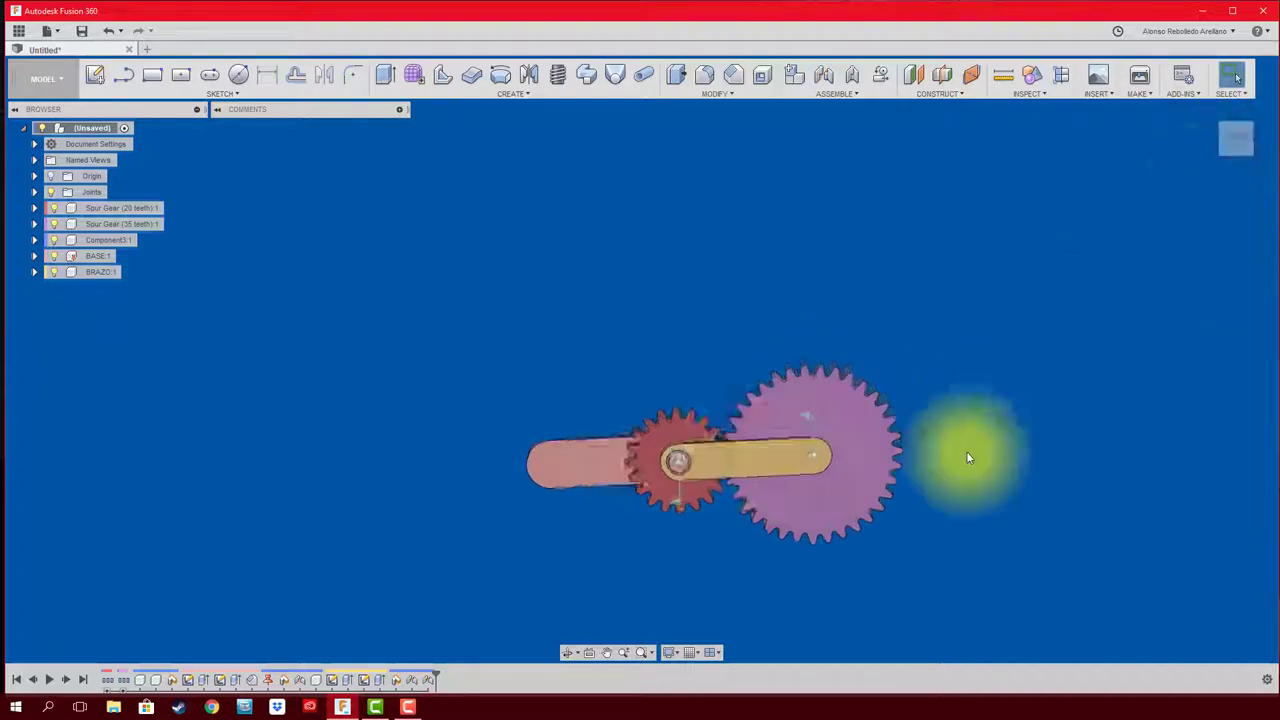
mouse_move(757, 446)
mouse_down()
mouse_move(731, 505)
mouse_move(884, 419)
mouse_move(754, 219)
mouse_move(1011, 208)
mouse_move(1068, 375)
mouse_move(1045, 447)
mouse_move(818, 513)
mouse_move(780, 391)
mouse_move(794, 429)
mouse_move(787, 508)
mouse_move(791, 477)
mouse_move(917, 486)
mouse_up()
mouse_move(915, 478)
shift+middle_down()
mouse_move(883, 462)
mouse_move(866, 471)
mouse_move(854, 443)
mouse_move(728, 381)
mouse_move(721, 352)
mouse_move(735, 415)
mouse_move(793, 489)
shift+middle_up()
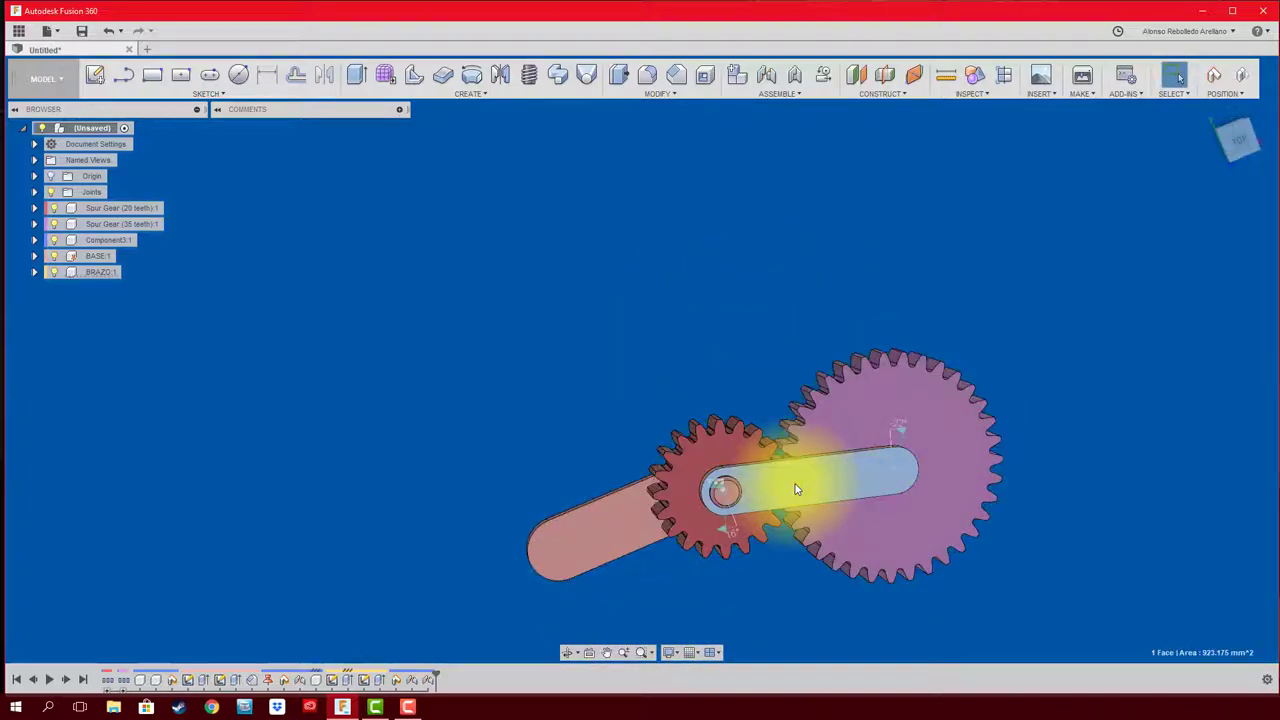
Step: Ground BRAZO:1 without keeping the moved positions, then turn the gear train
right_click(89, 275)
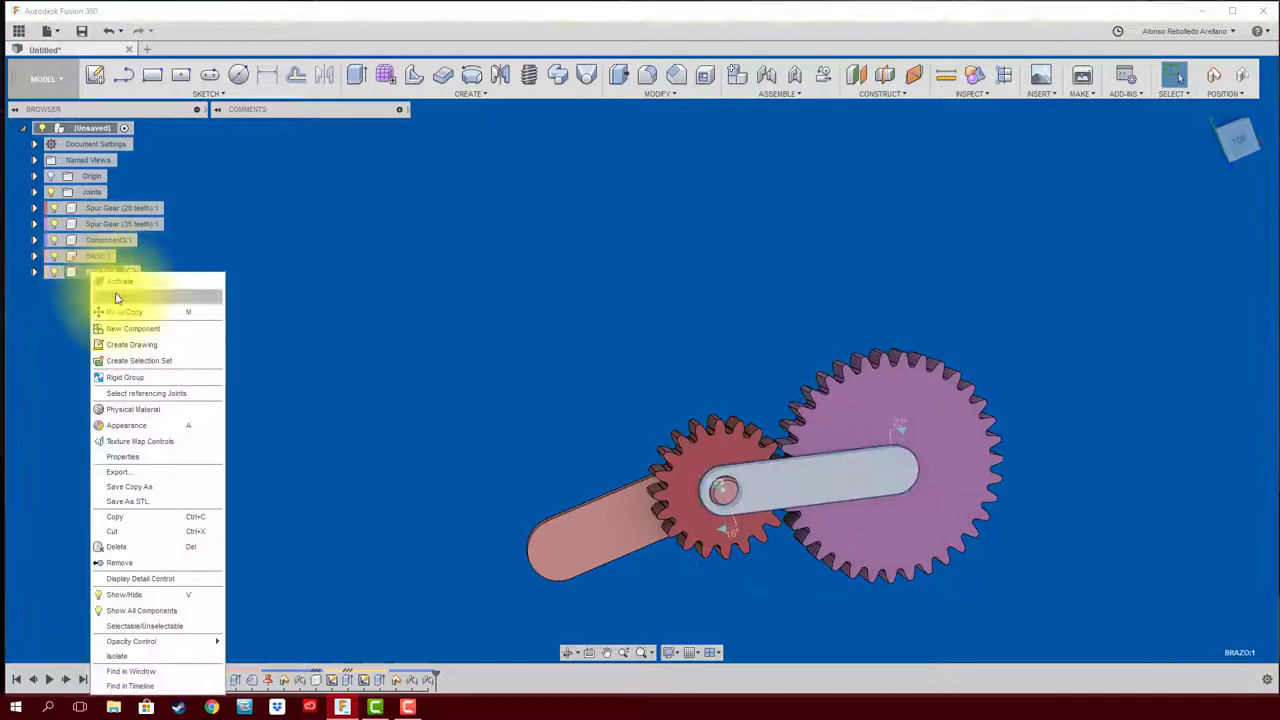
click(136, 297)
click(866, 374)
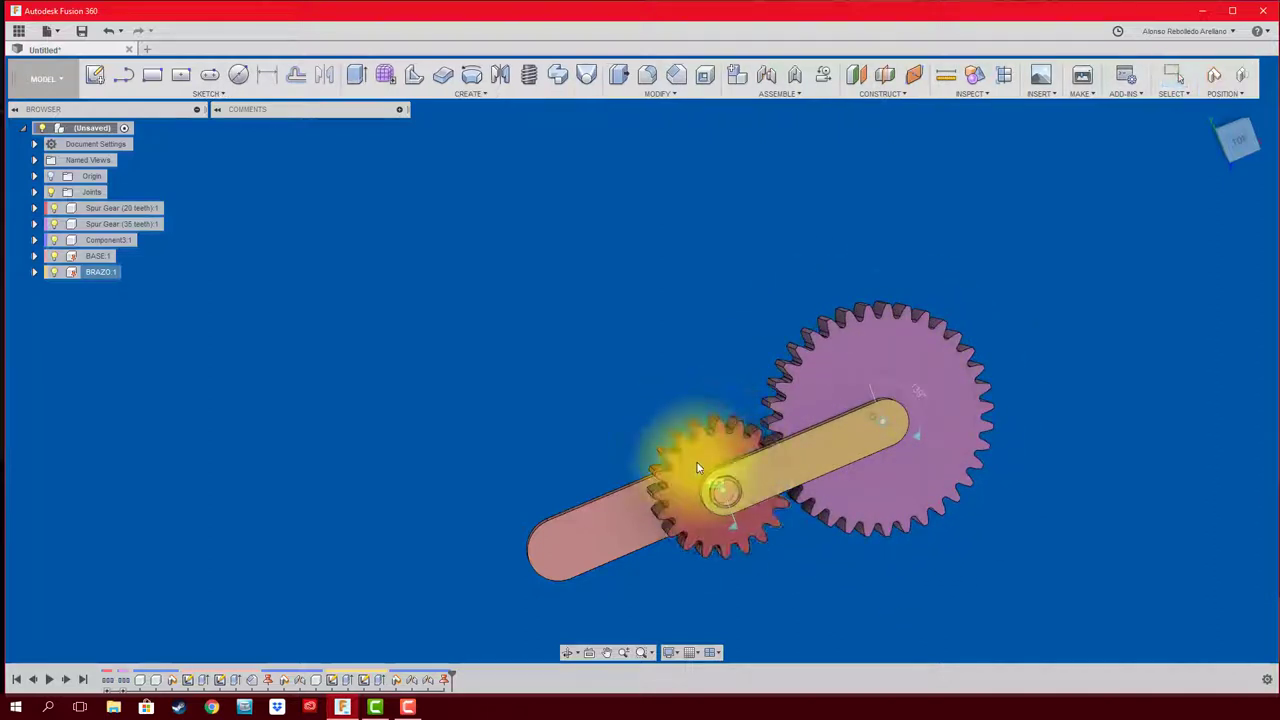
drag(697, 468, 180, 338)
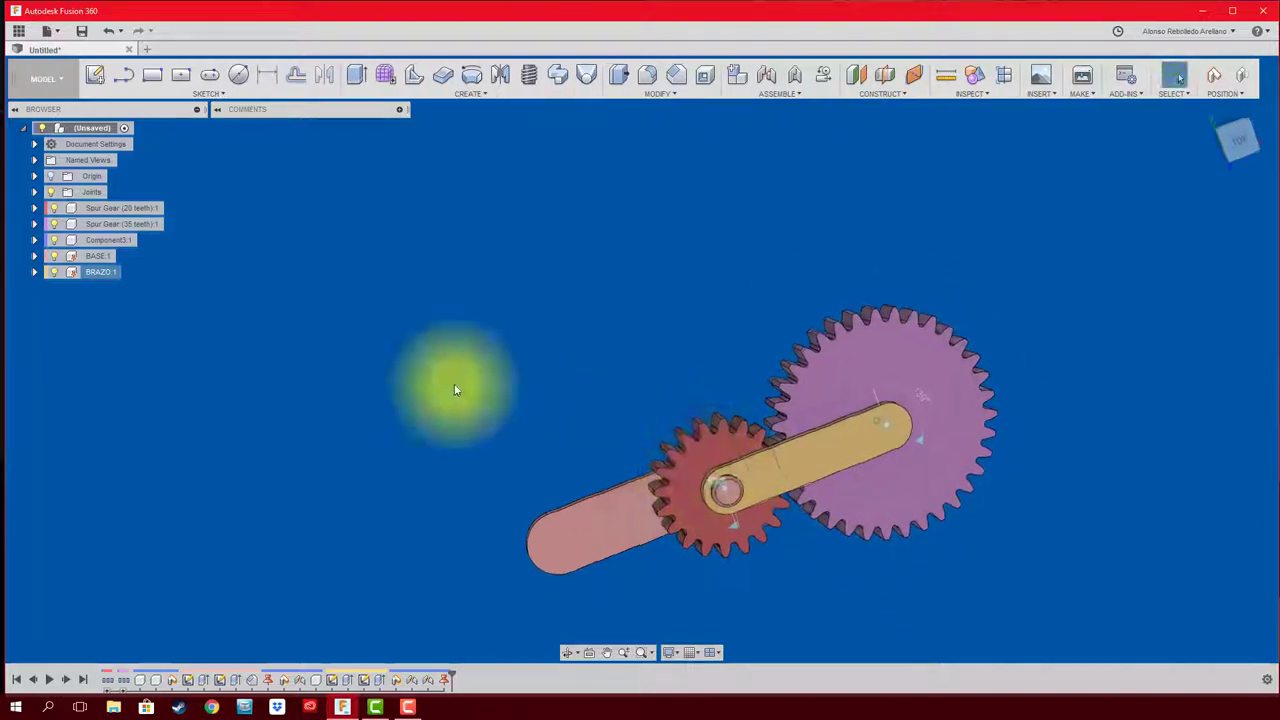
Step: Unground BRAZO:1 and swing the arm upward to turn the gears
right_click(103, 279)
click(135, 304)
mouse_move(845, 440)
mouse_down()
mouse_move(727, 344)
mouse_move(1205, 441)
mouse_move(760, 535)
mouse_move(775, 472)
mouse_up()
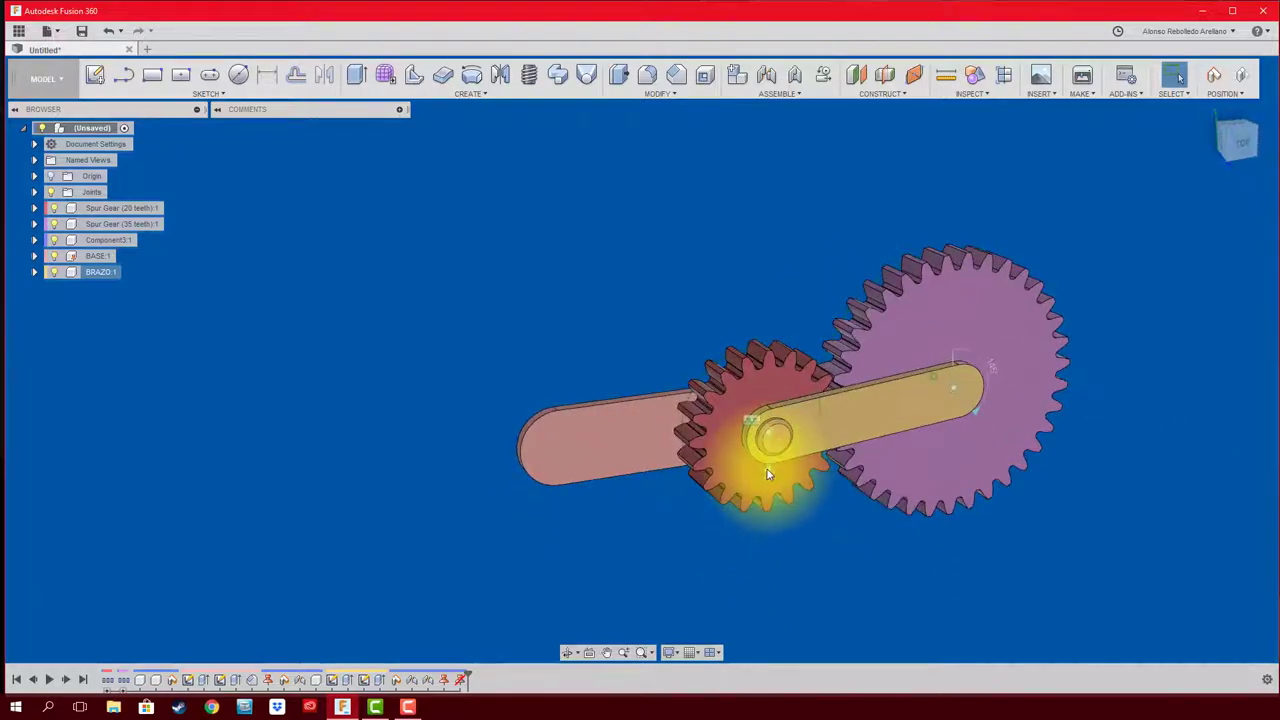
Step: Animate the small gear's Rev3 joint, then stop the animation
right_click(770, 470)
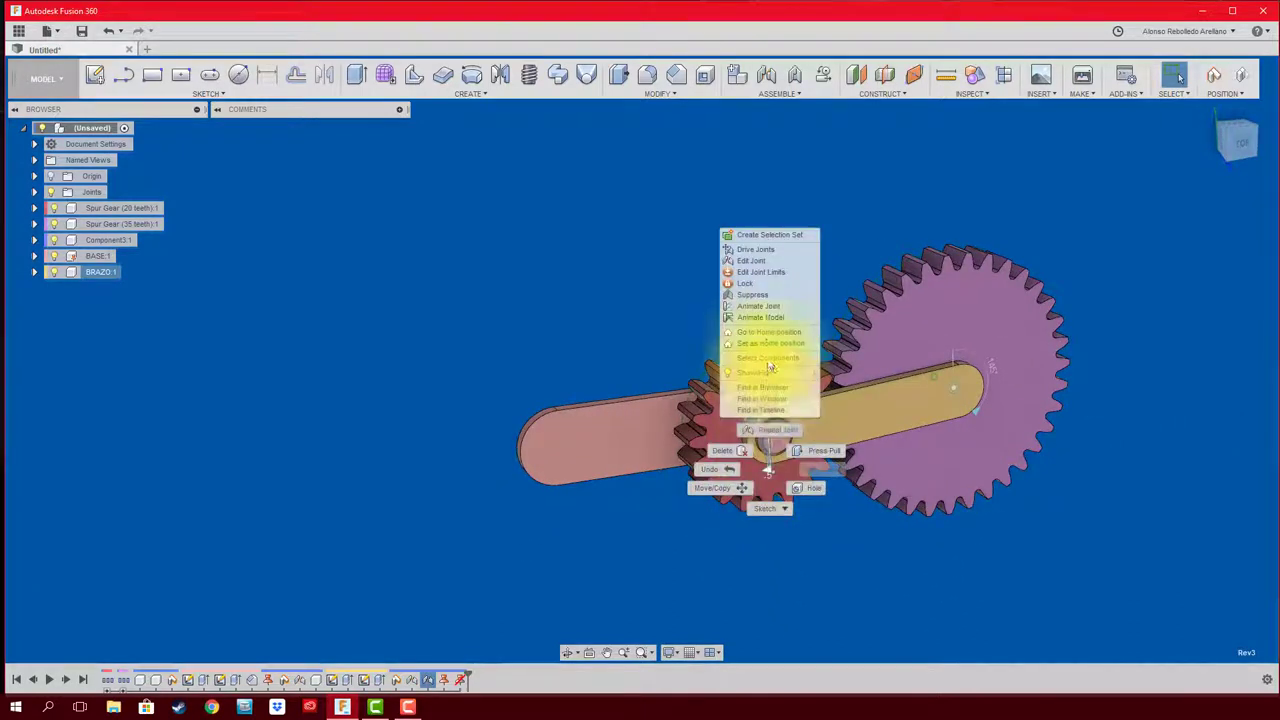
click(768, 318)
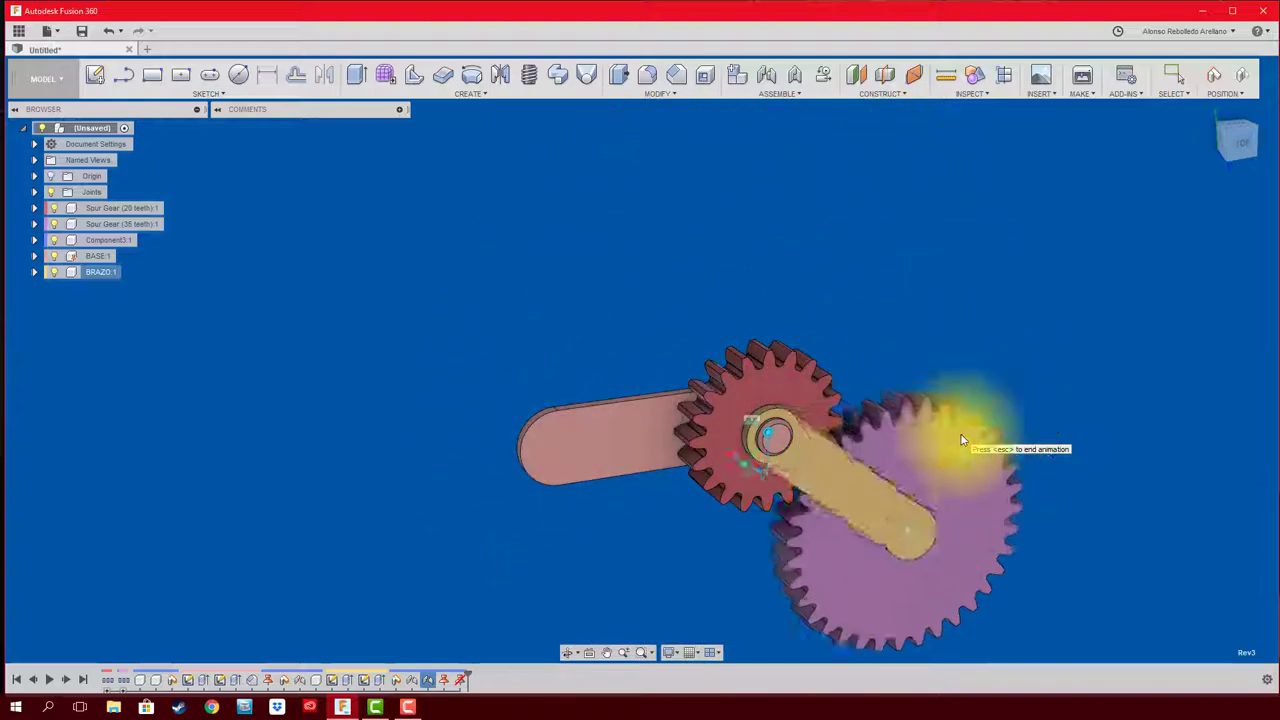
key(Escape)
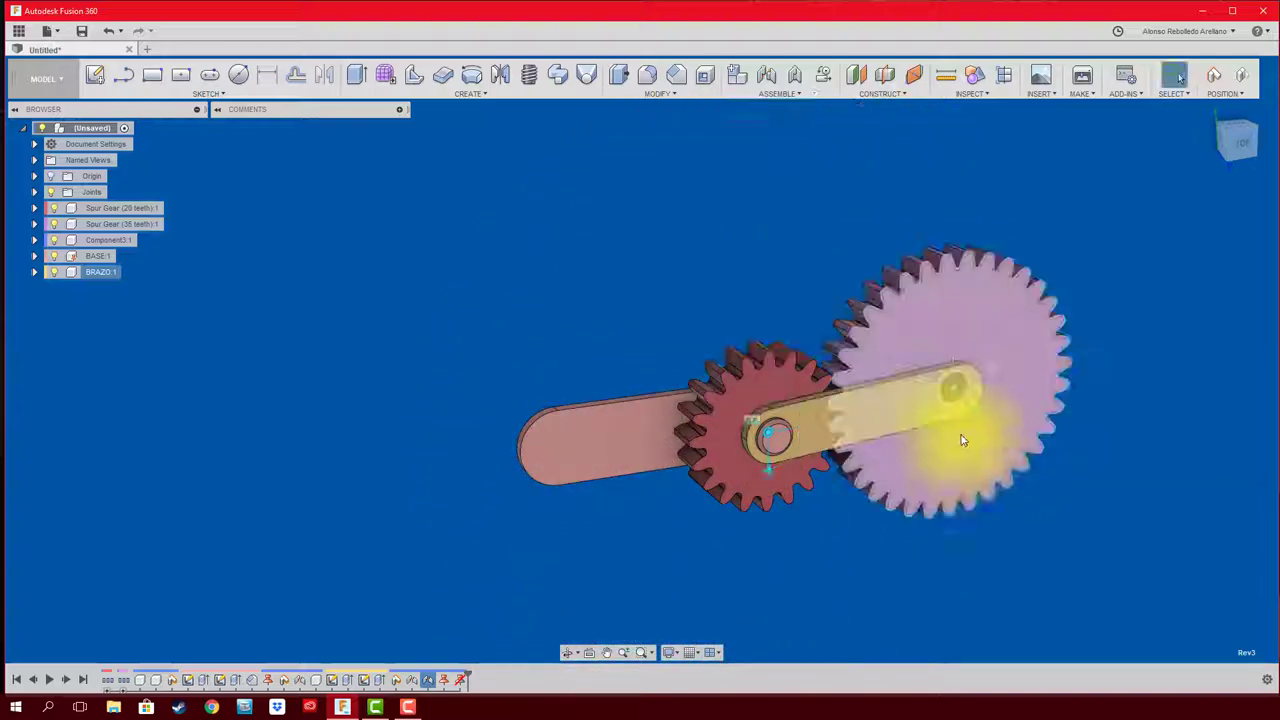
Step: Animate the model from the Rev2 joint in the Joints list, then stop it
click(978, 418)
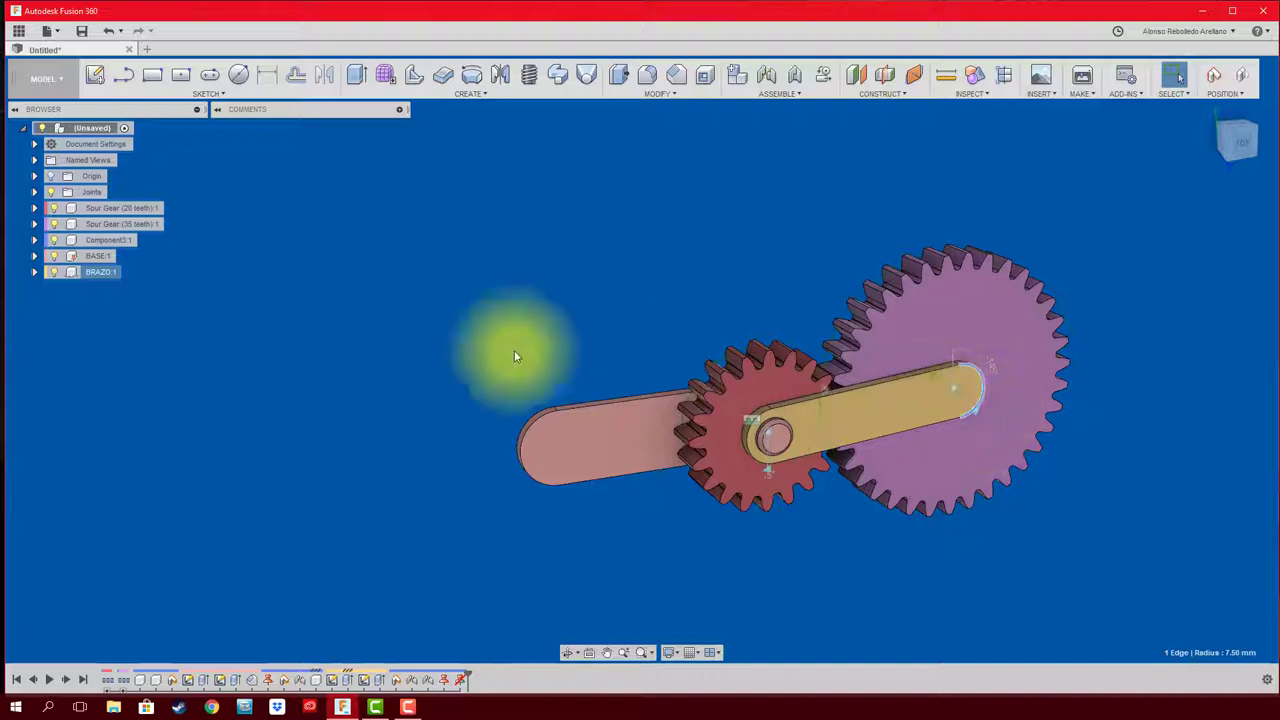
click(34, 192)
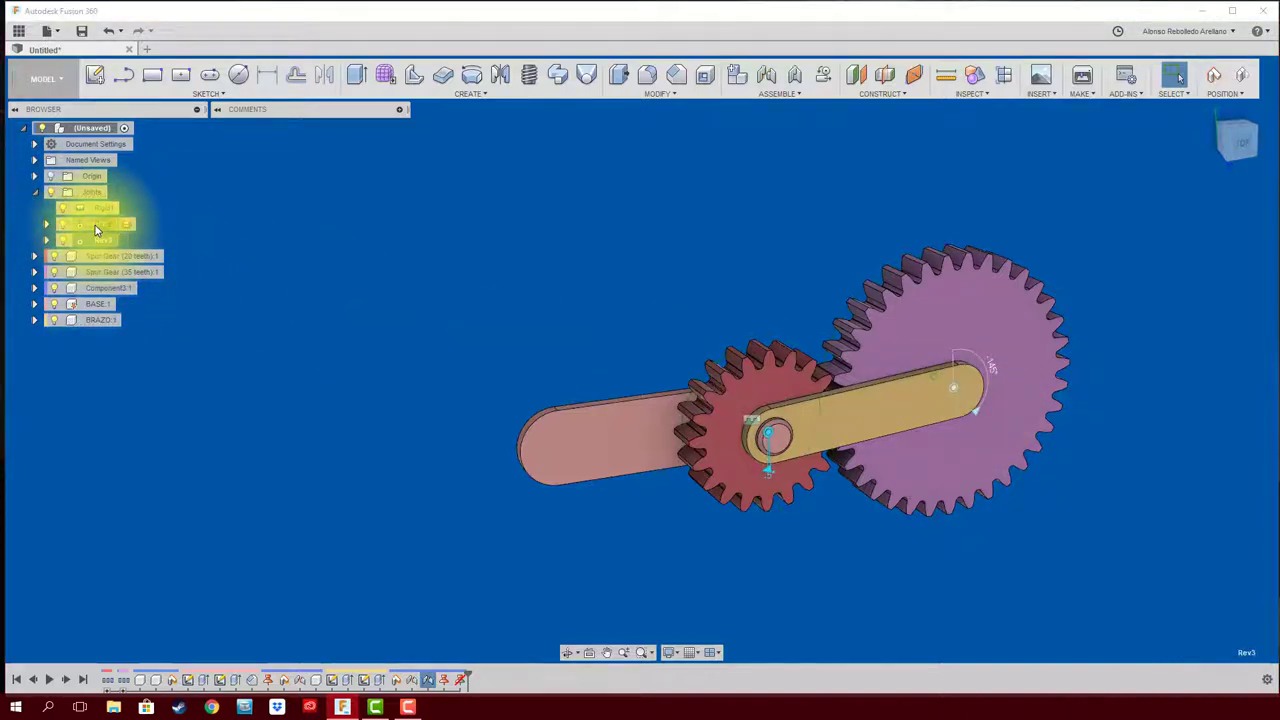
right_click(96, 226)
click(136, 352)
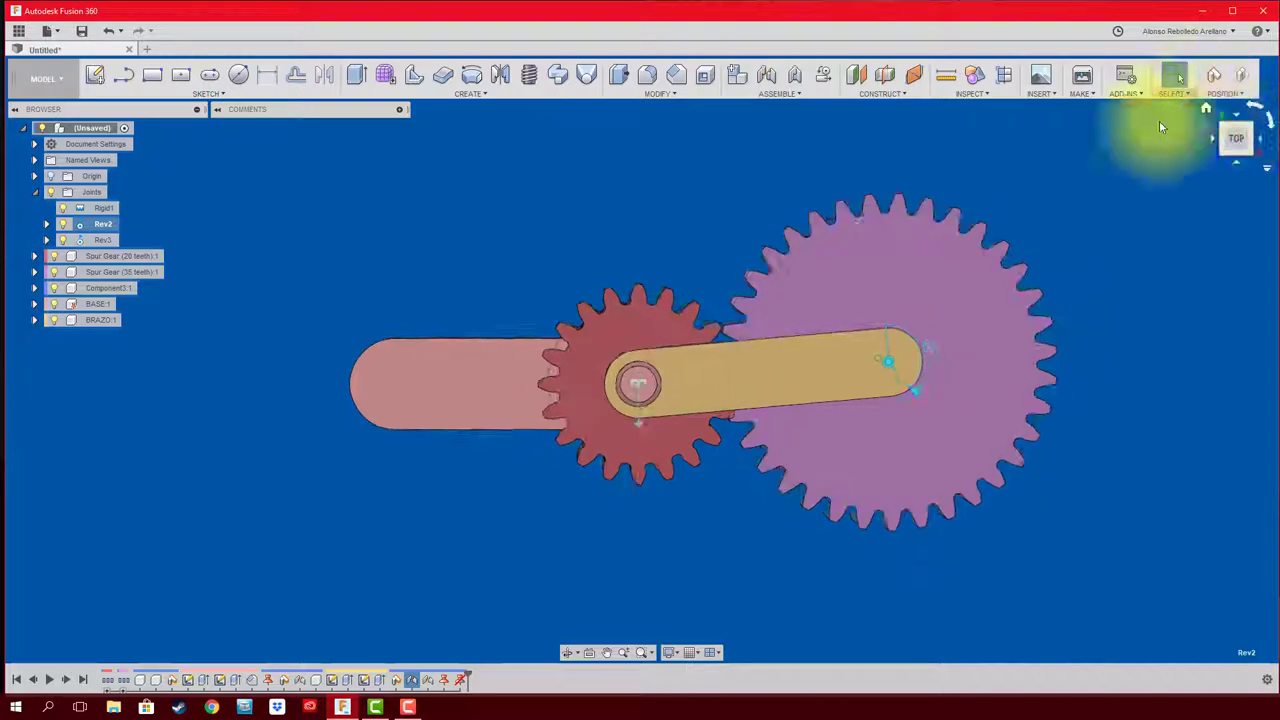
click(922, 397)
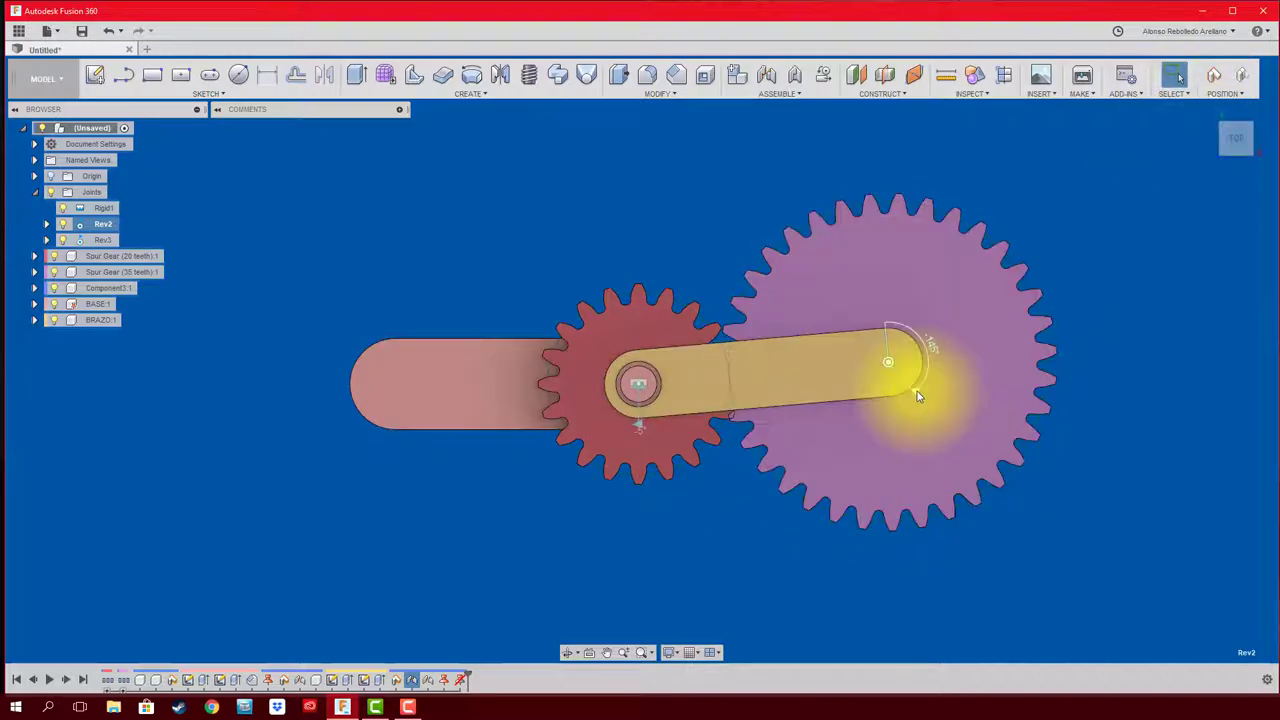
Step: Rotate the yellow arm back to a horizontal position across both gears
right_click(917, 391)
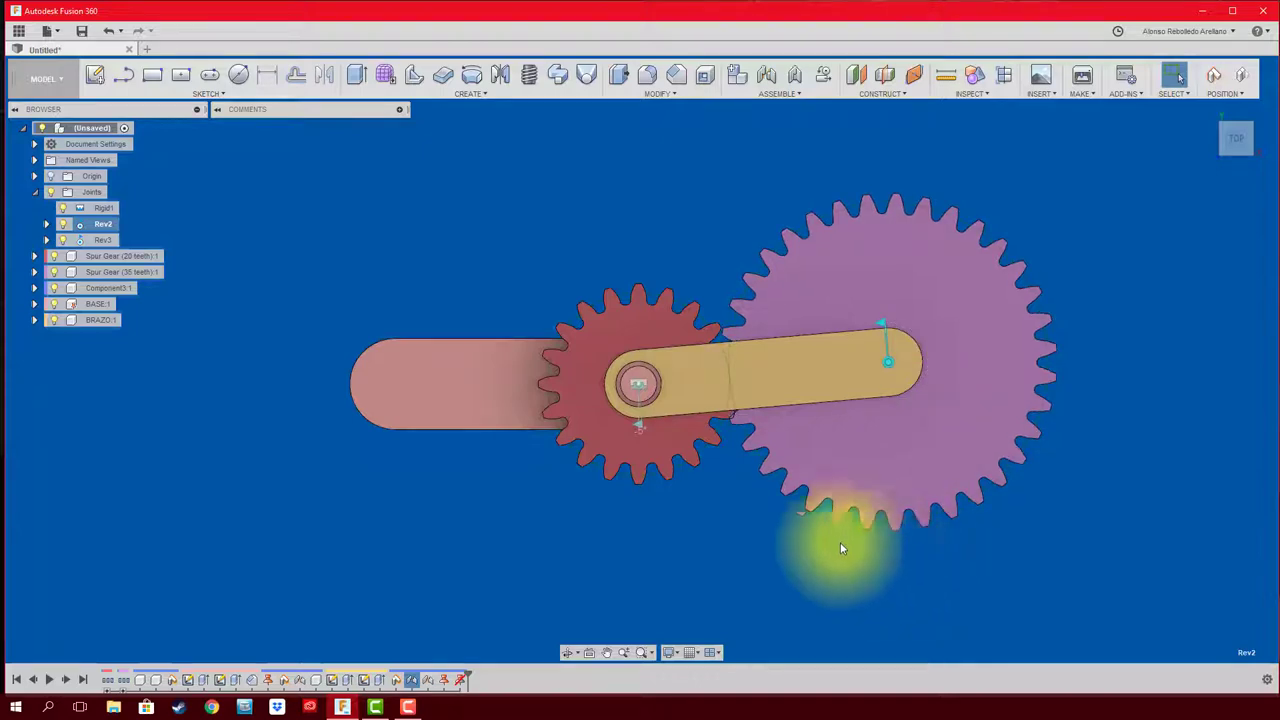
right_click(641, 428)
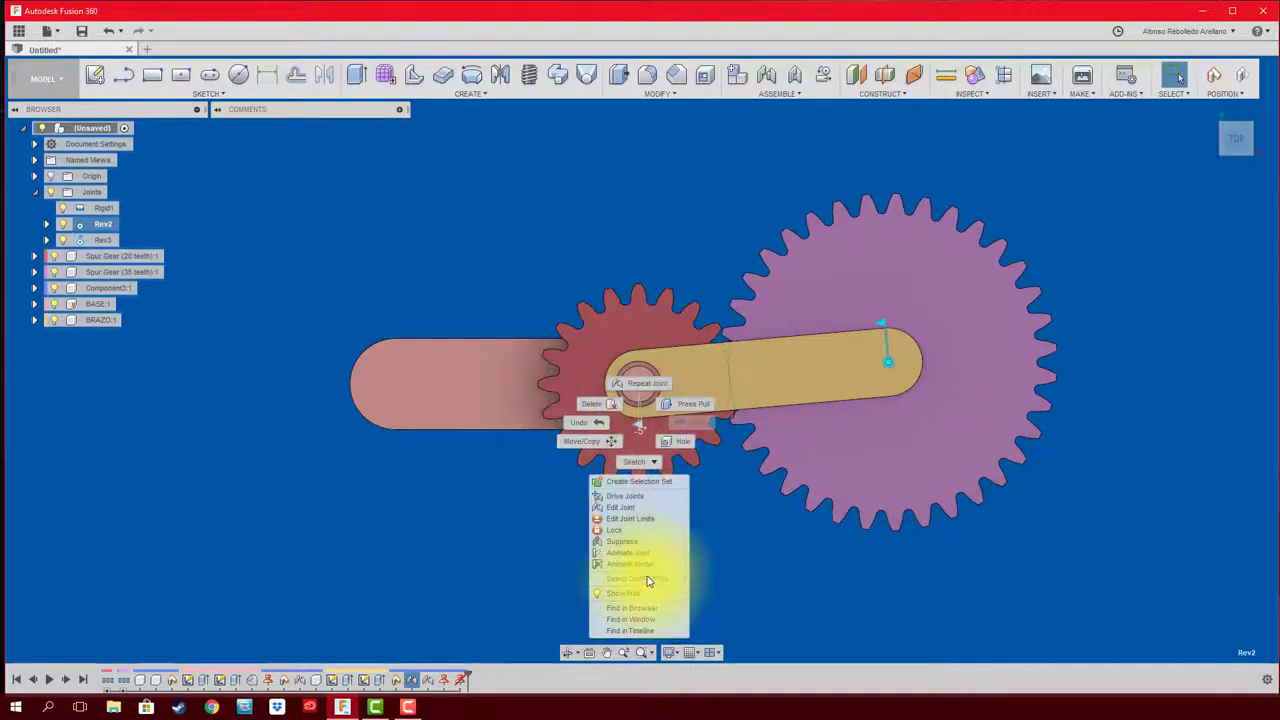
click(745, 569)
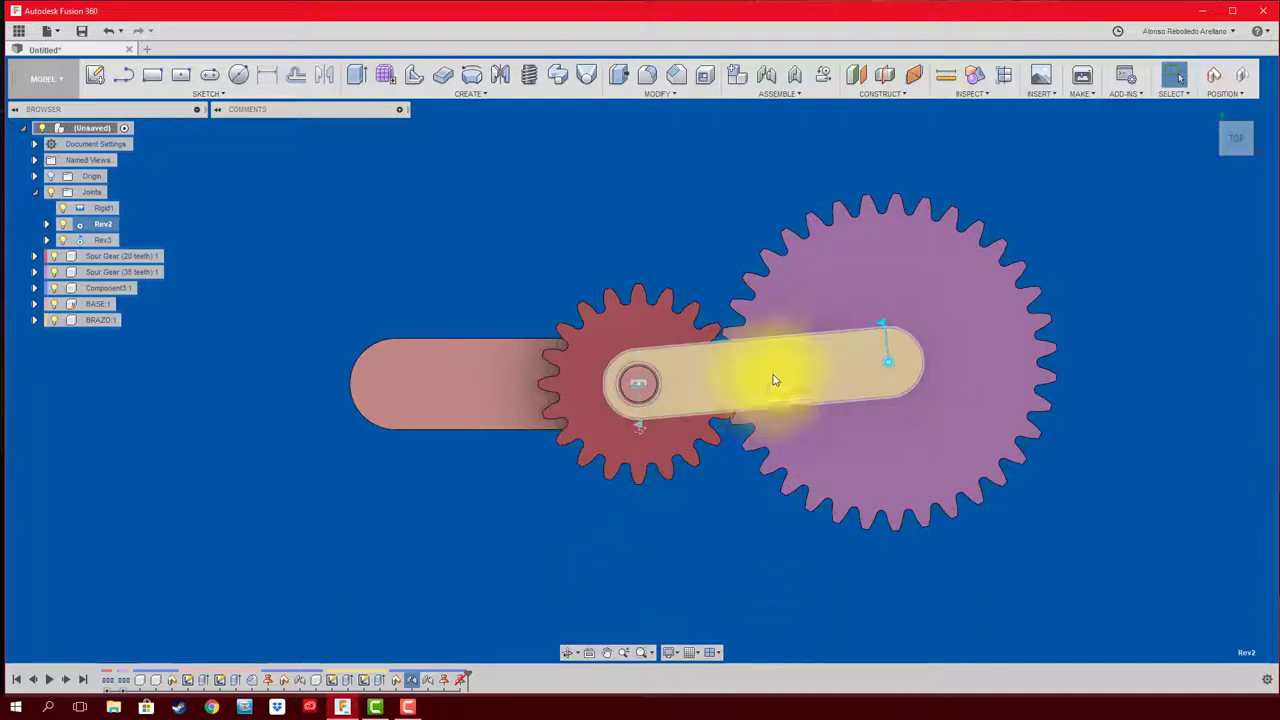
drag(771, 377, 784, 392)
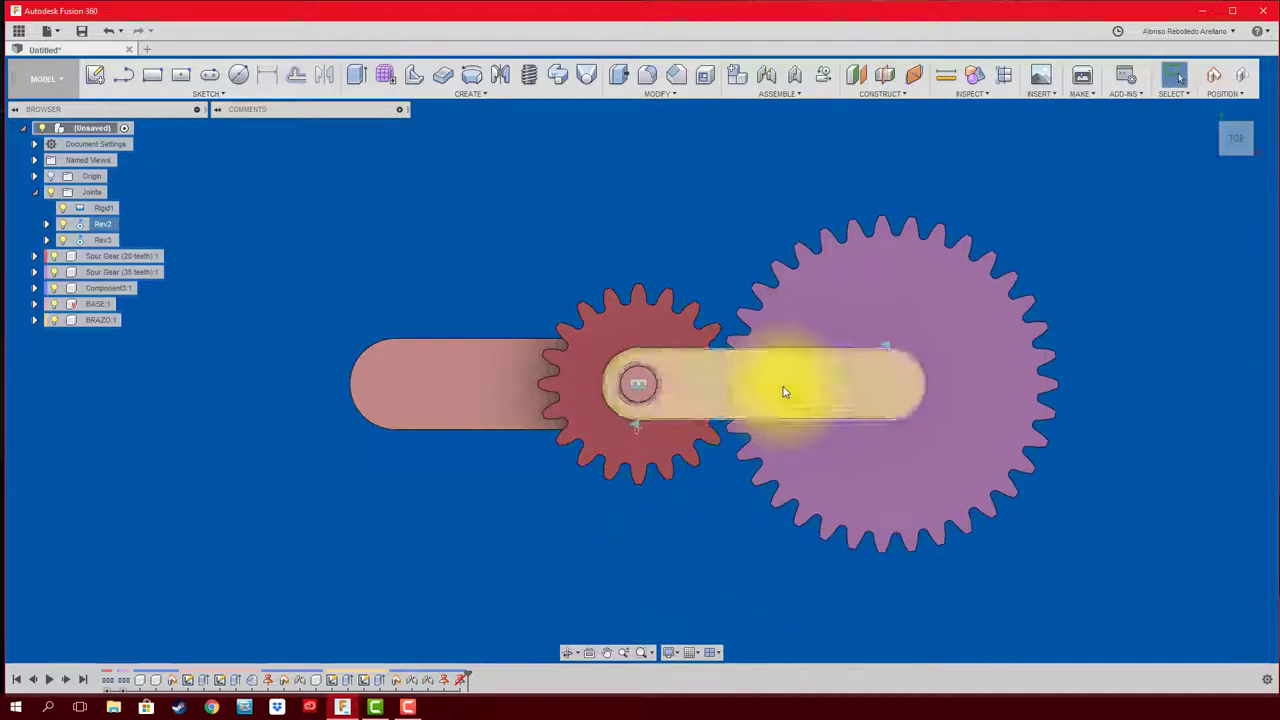
click(697, 655)
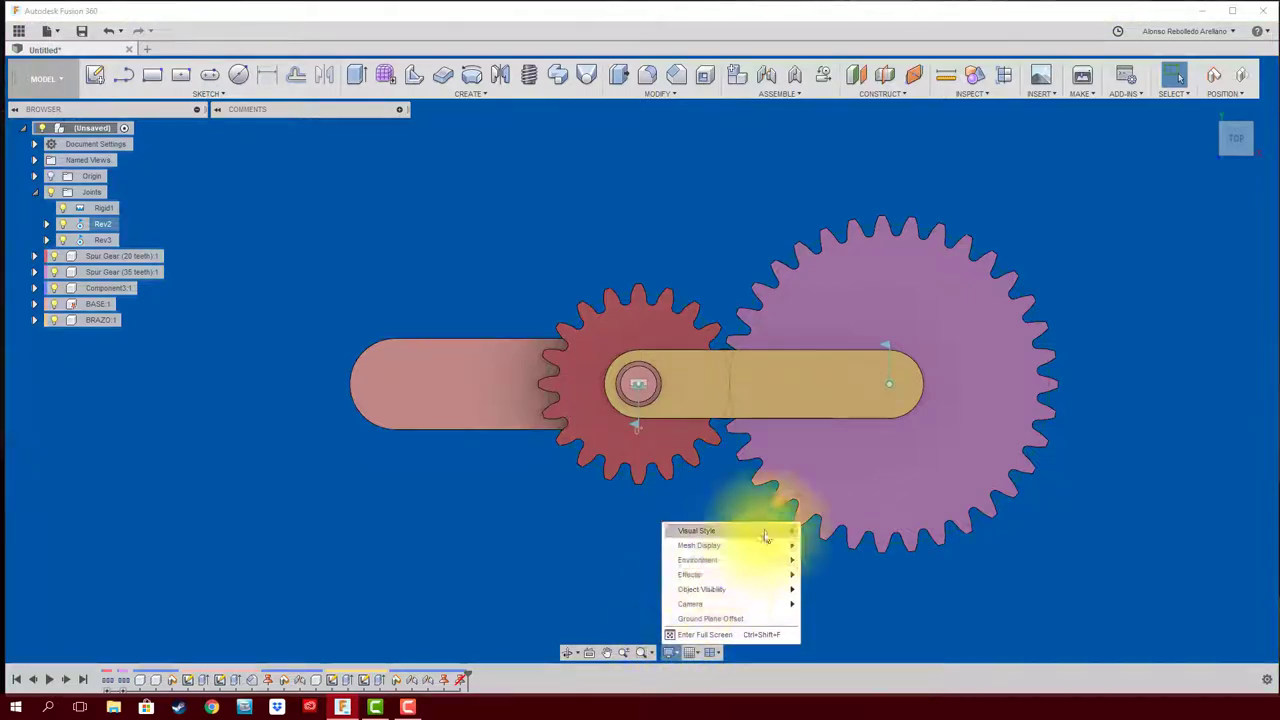
Step: Show the assembly in wireframe and zoom and orbit to inspect the tooth depth
click(830, 577)
scroll(790, 470, up, 3)
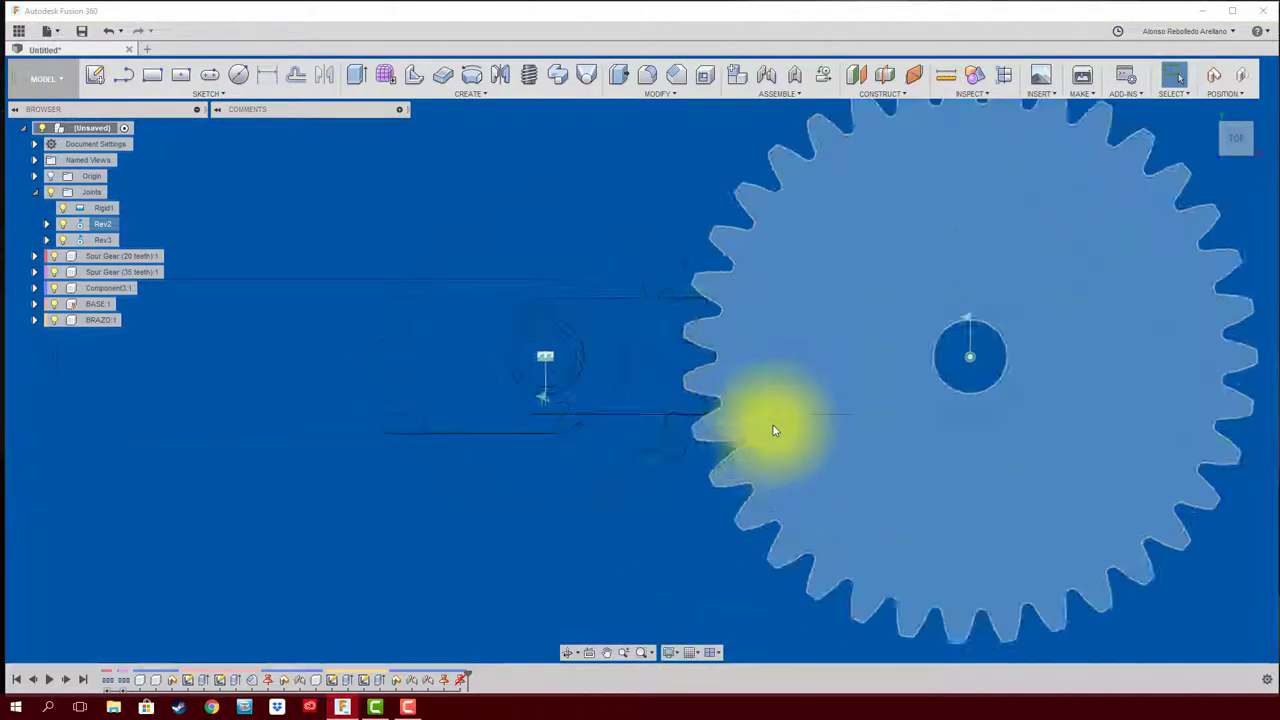
scroll(767, 438, up, 3)
scroll(779, 450, up, 3)
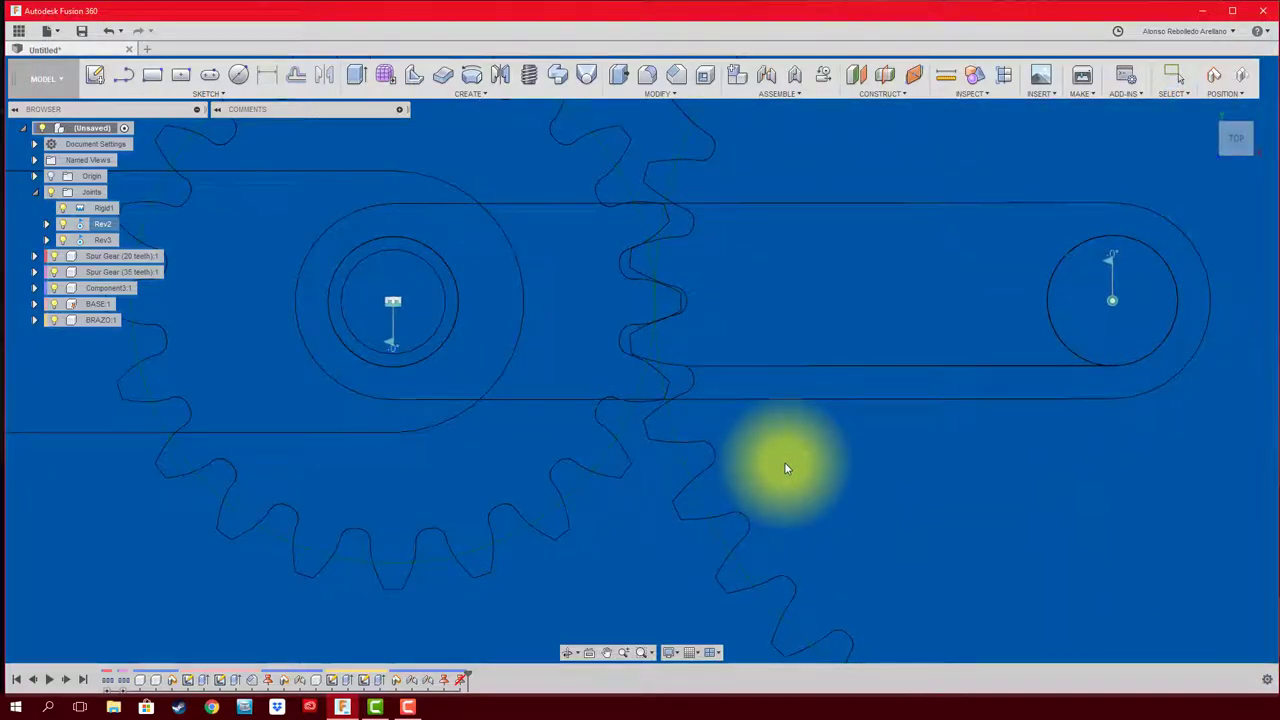
scroll(705, 303, up, 2)
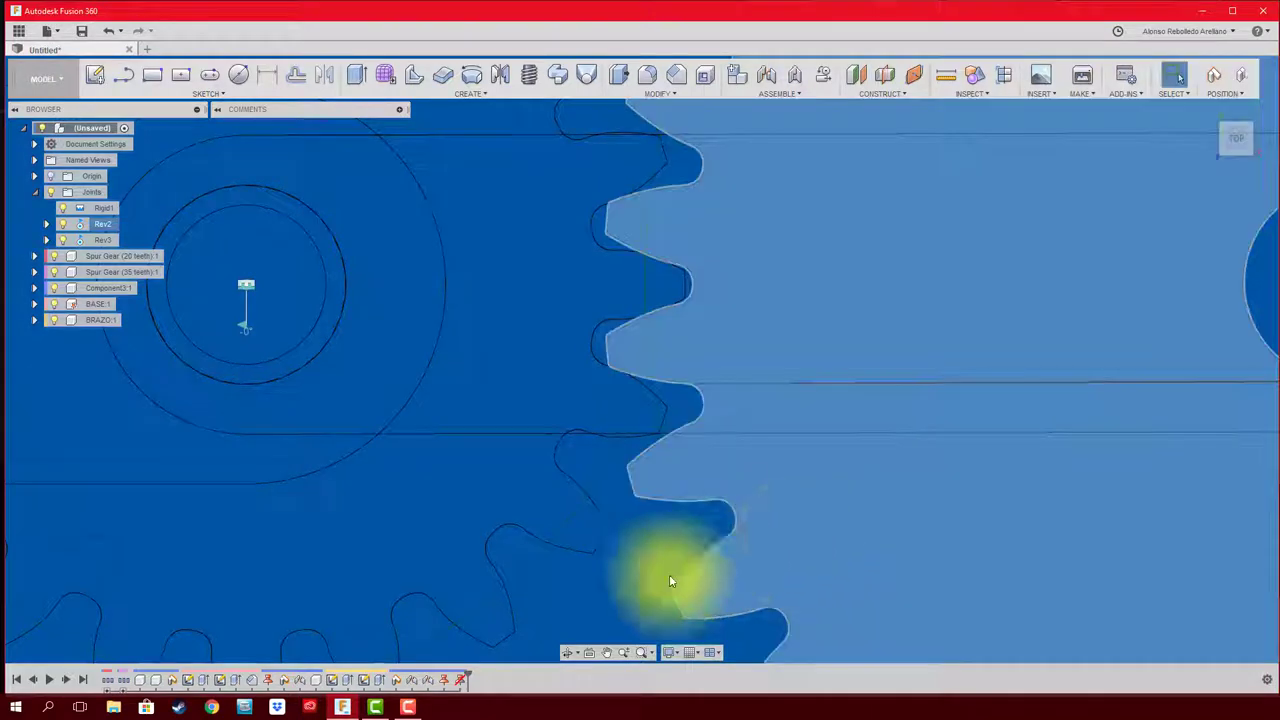
scroll(655, 584, down, 3)
shift+middle_drag(858, 460, 663, 455)
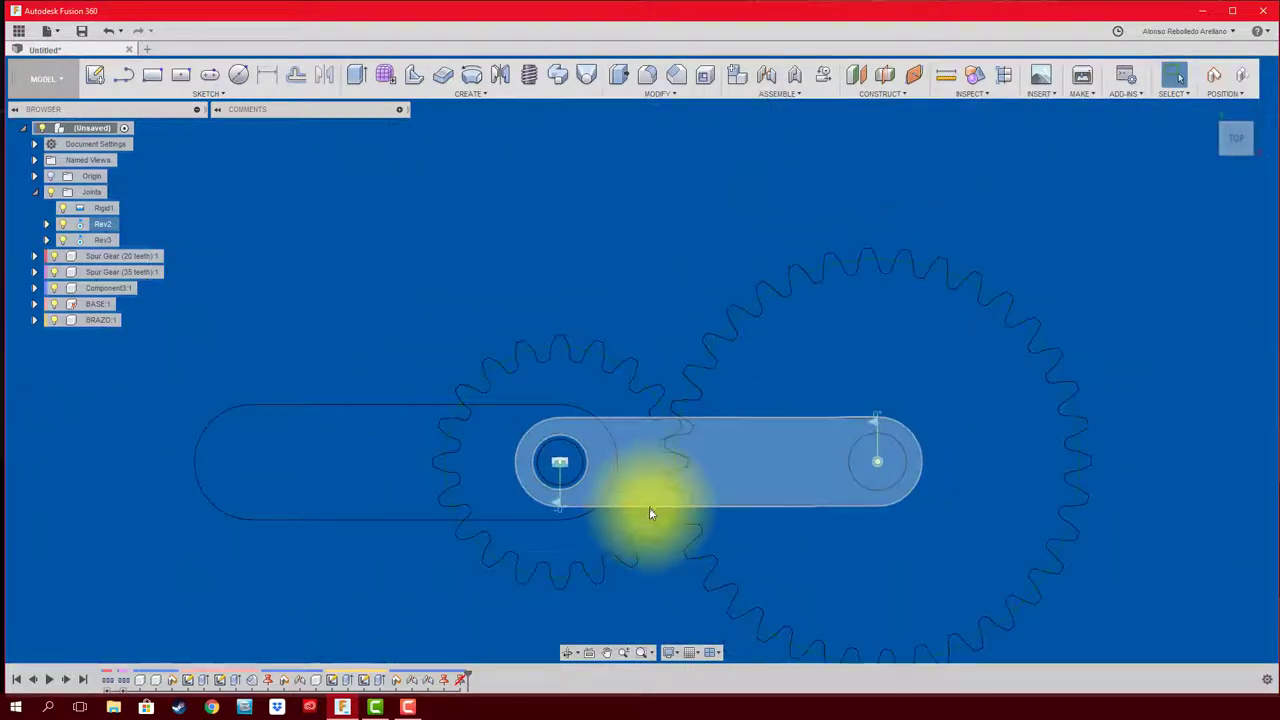
Step: Return to the isometric home view and switch the model back to shaded display
key(F6)
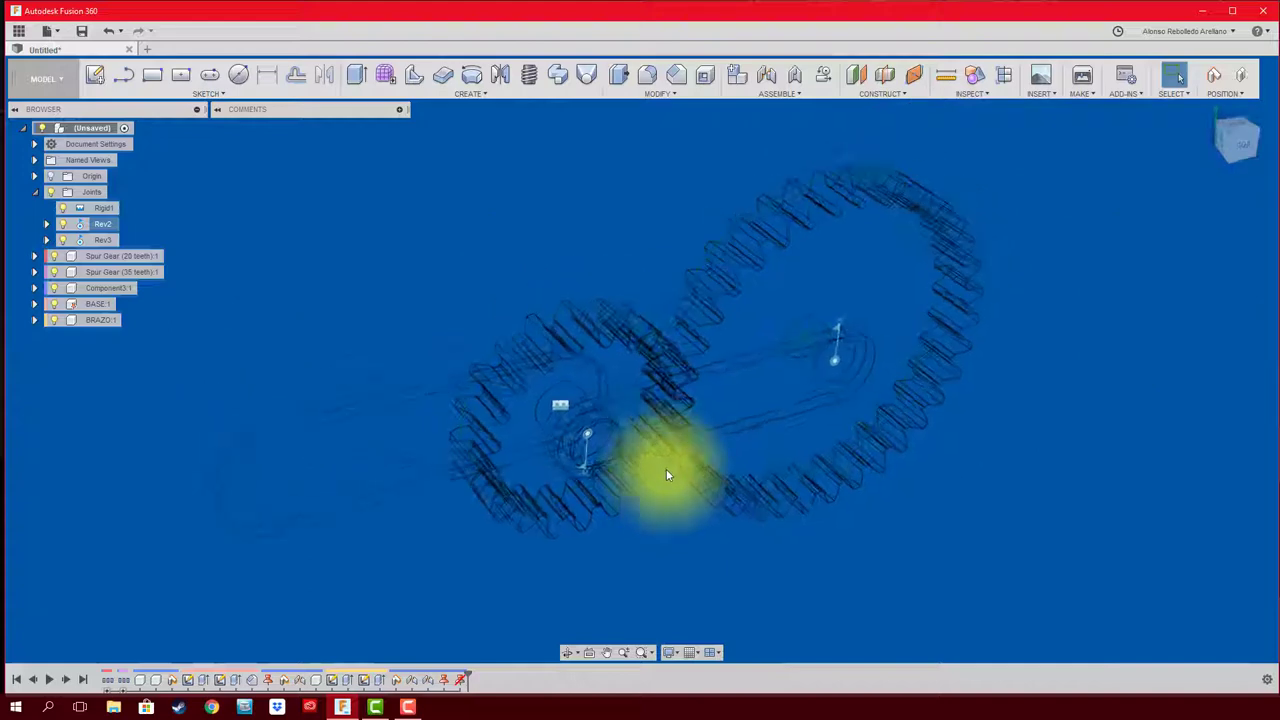
click(678, 657)
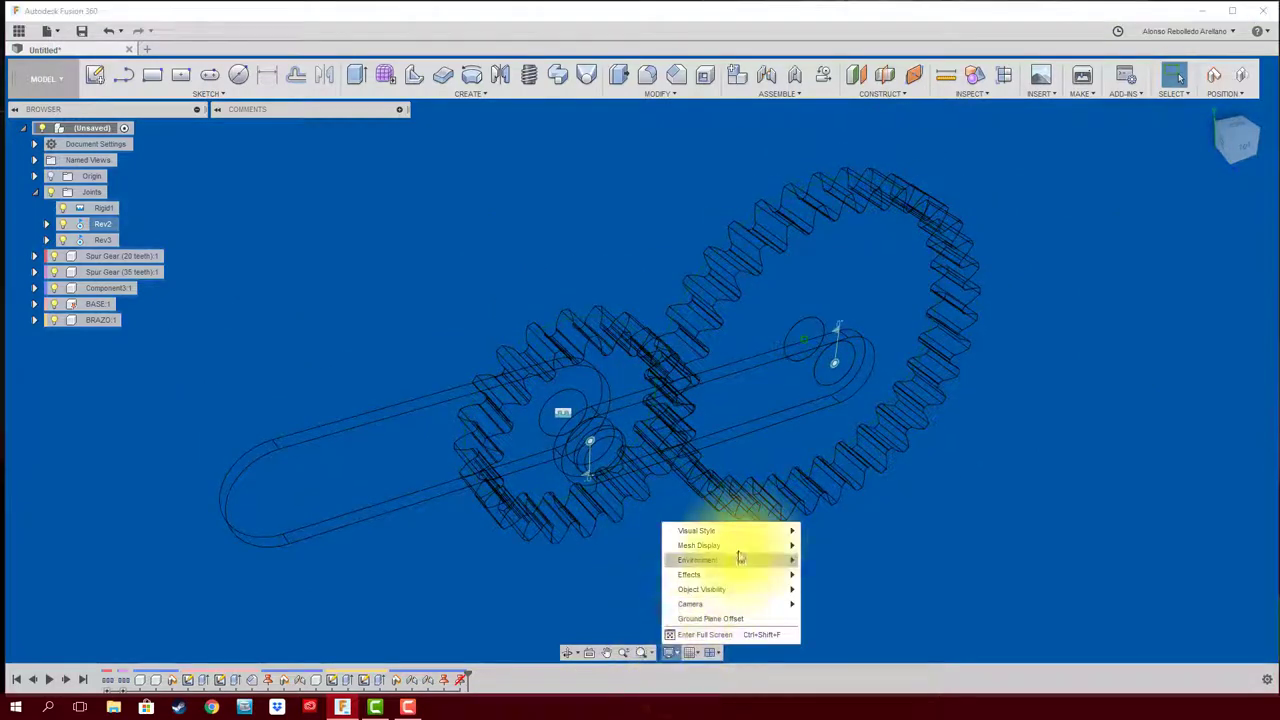
click(822, 566)
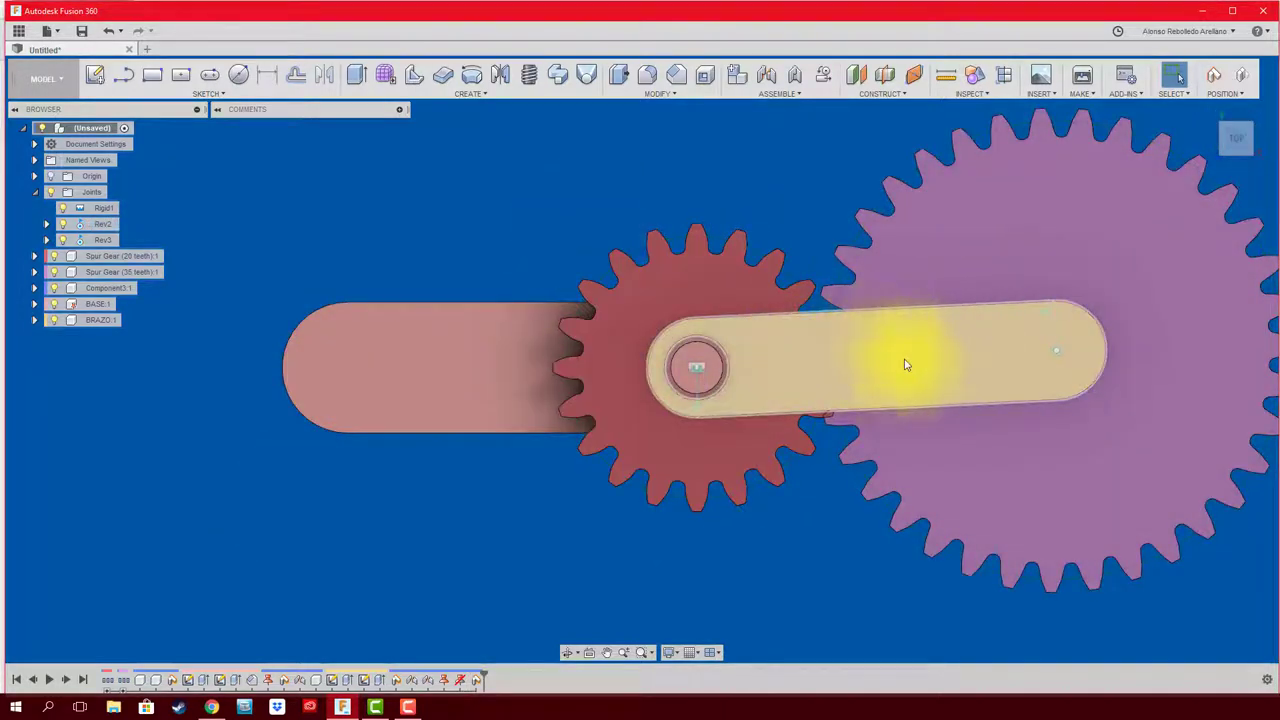
Step: Lower BRAZO:1's opacity, then swing the arm around the red gear to test the mesh
right_click(84, 320)
mouse_move(127, 370)
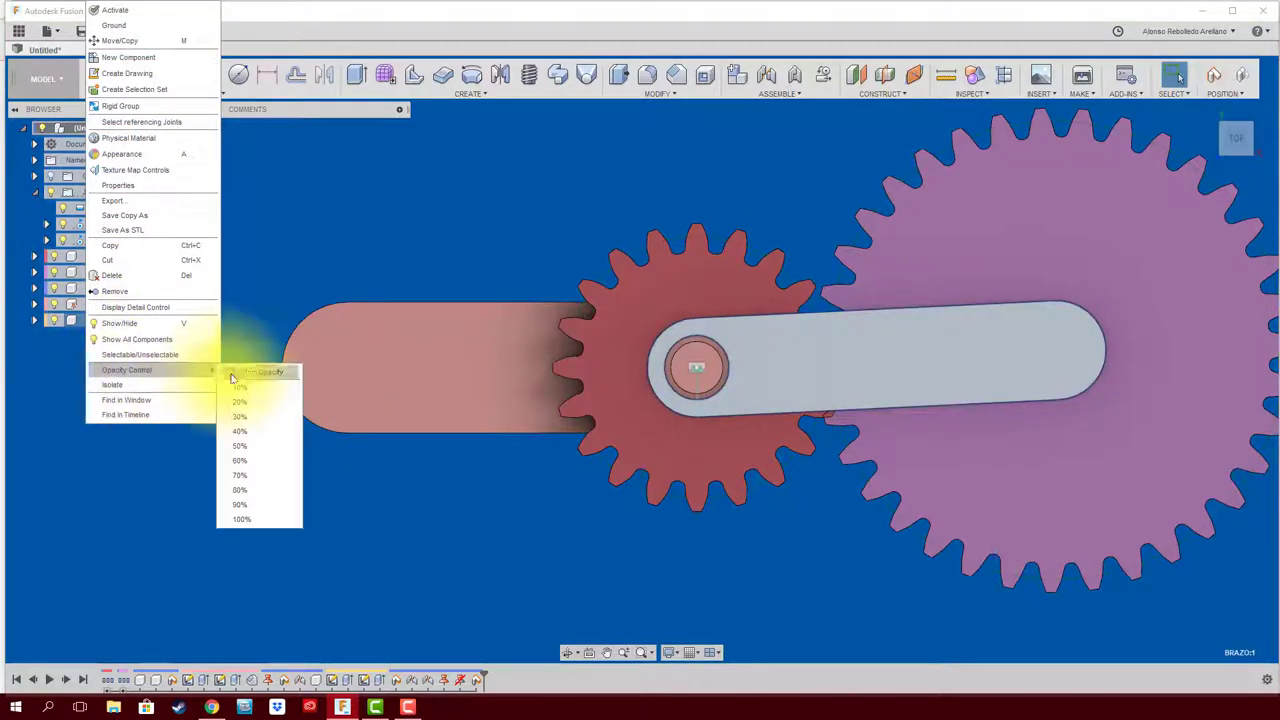
click(277, 413)
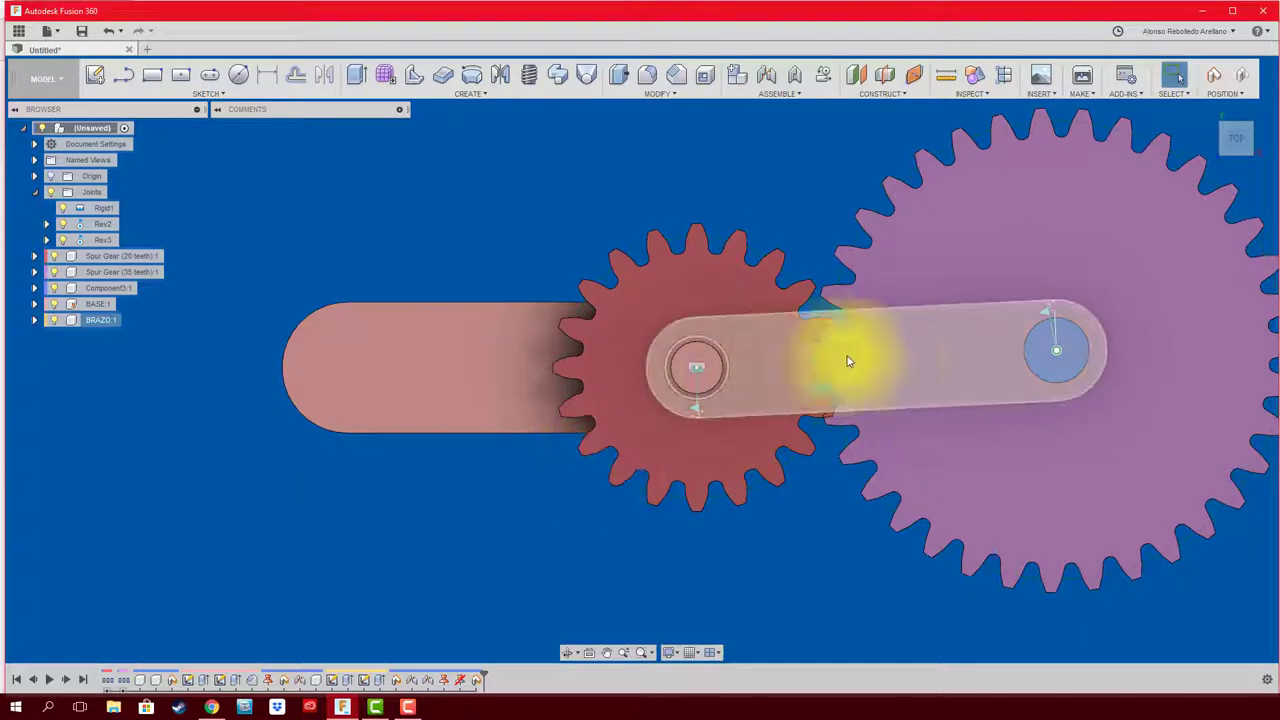
mouse_move(977, 366)
mouse_down()
mouse_move(976, 418)
mouse_move(930, 503)
mouse_move(731, 543)
mouse_move(566, 423)
mouse_move(651, 308)
mouse_move(877, 329)
mouse_move(651, 289)
mouse_move(943, 391)
mouse_move(948, 353)
mouse_move(961, 431)
mouse_move(909, 286)
mouse_move(929, 371)
mouse_move(1003, 409)
mouse_move(893, 407)
mouse_move(930, 407)
mouse_up()
scroll(929, 371, up, 3)
scroll(893, 407, up, 4)
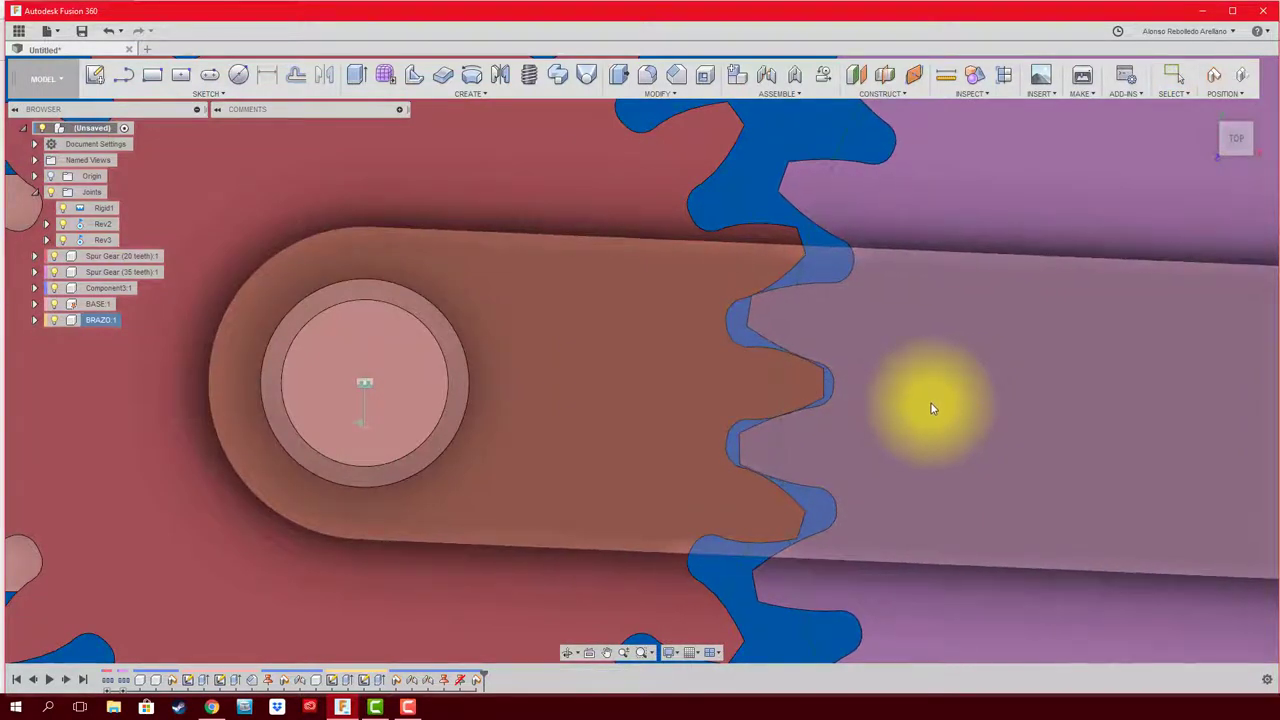
scroll(922, 406, down, 5)
scroll(830, 390, down, 2)
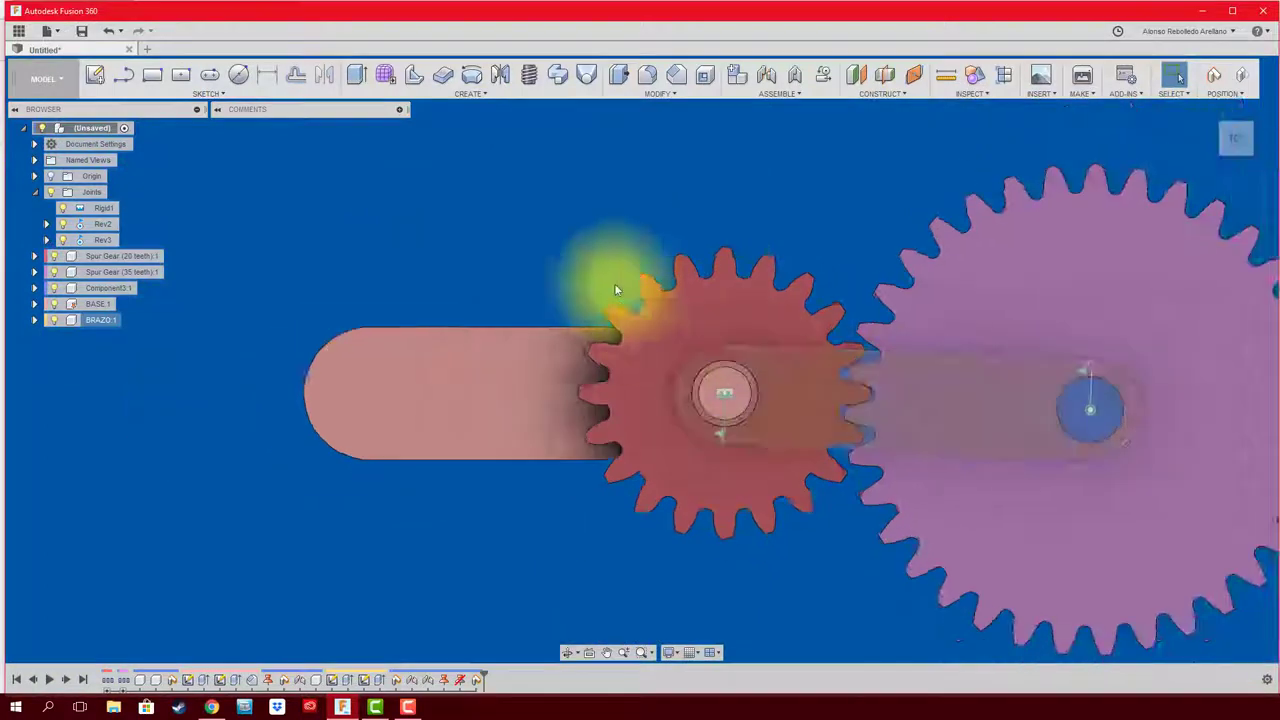
shift+middle_drag(556, 231, 536, 231)
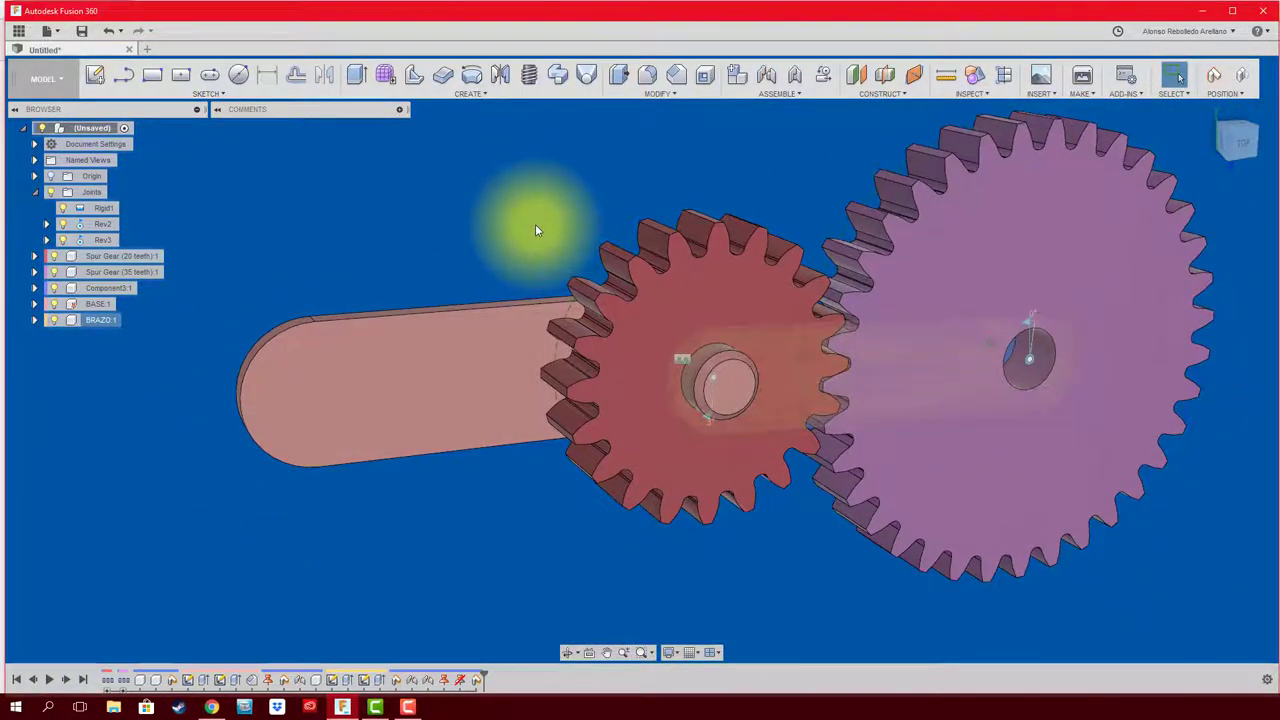
Step: Create a motion link from Rev3 to Rev2 with the second angle set to (20/35)*360
click(824, 78)
click(912, 375)
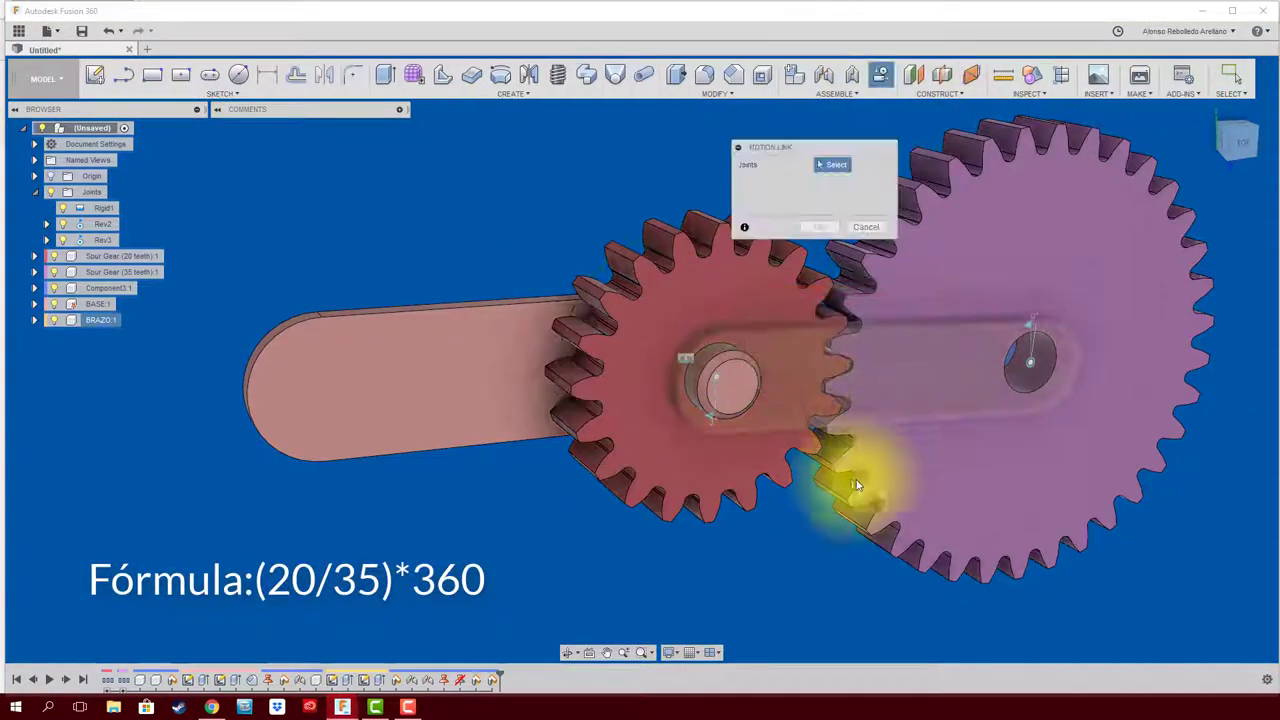
click(709, 417)
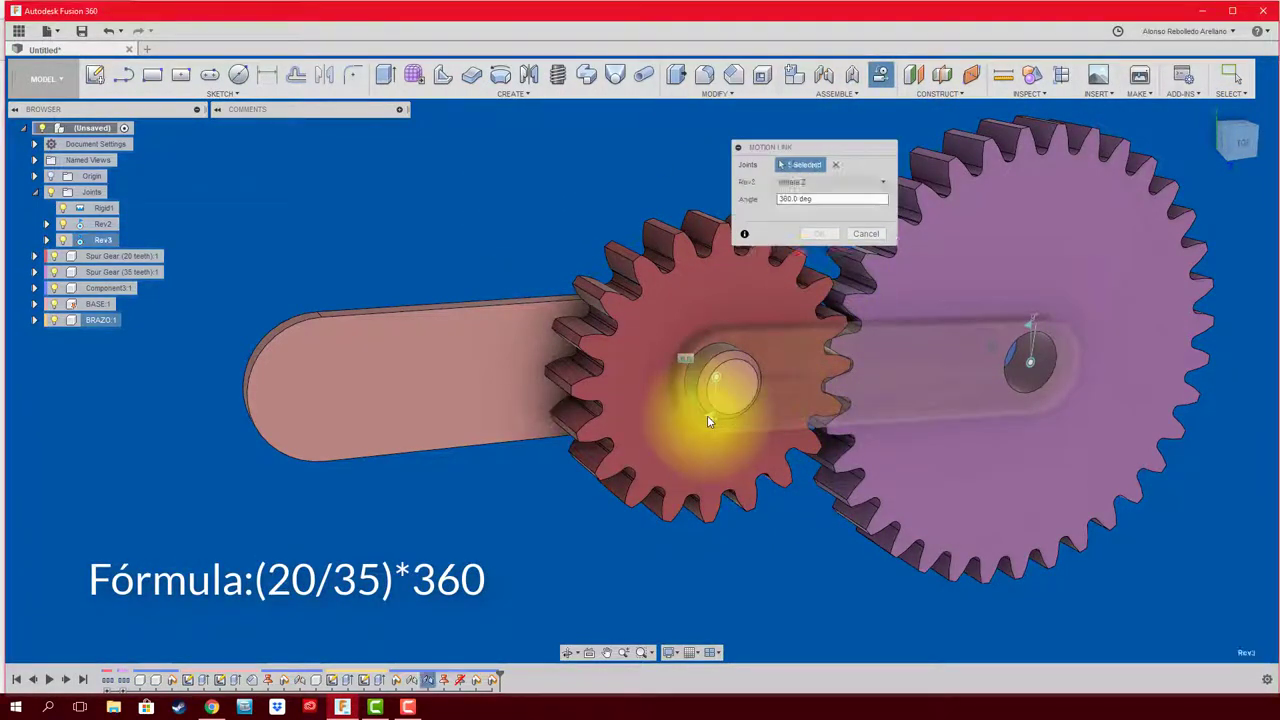
click(1030, 330)
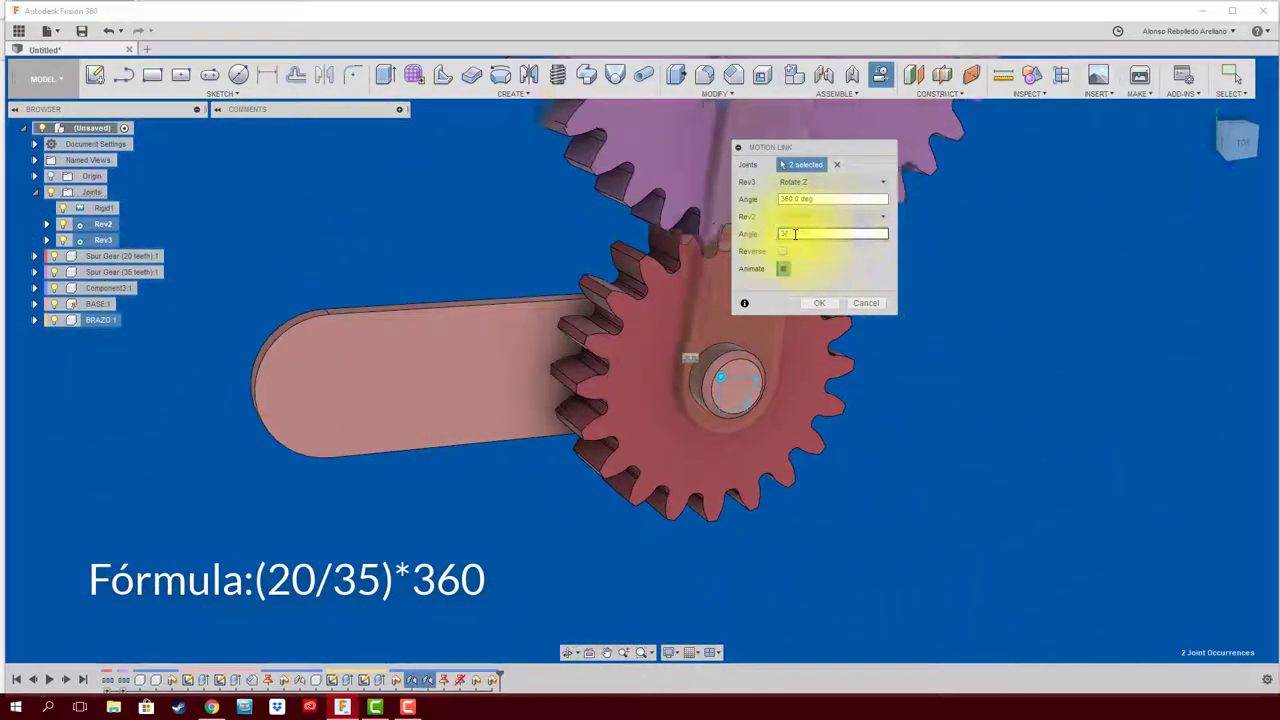
key(BackSpace)
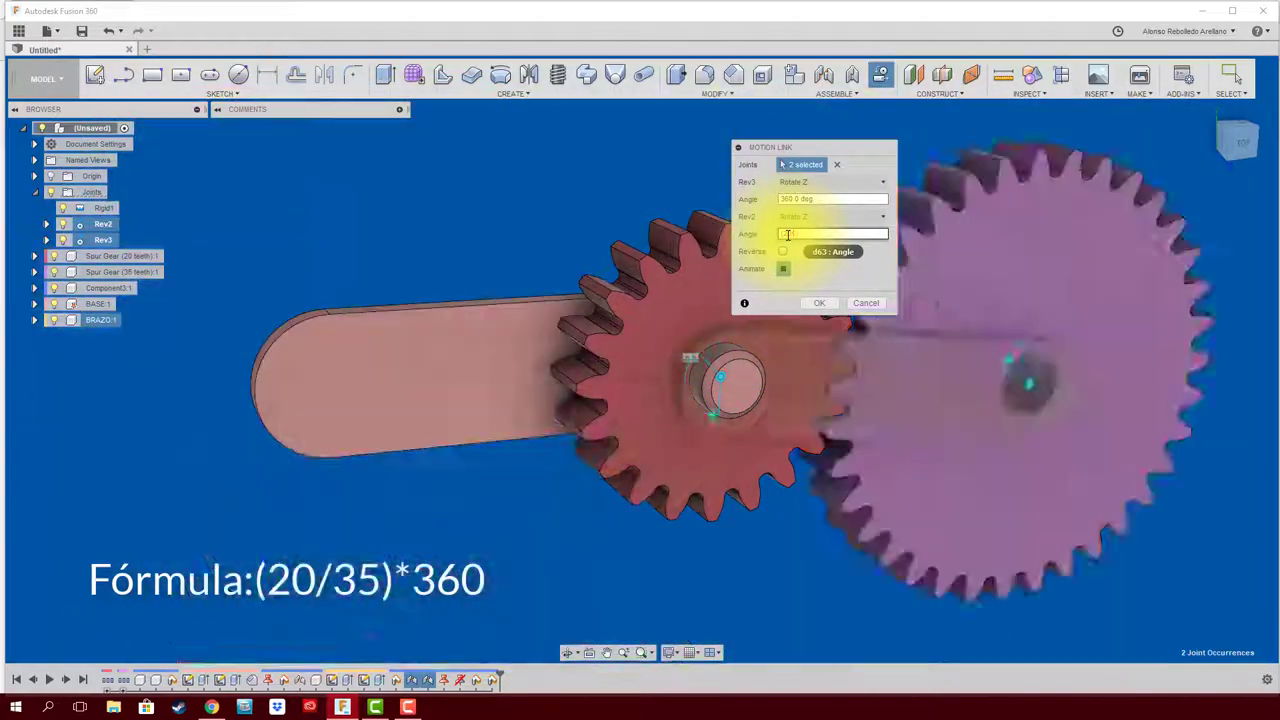
text((20/35))
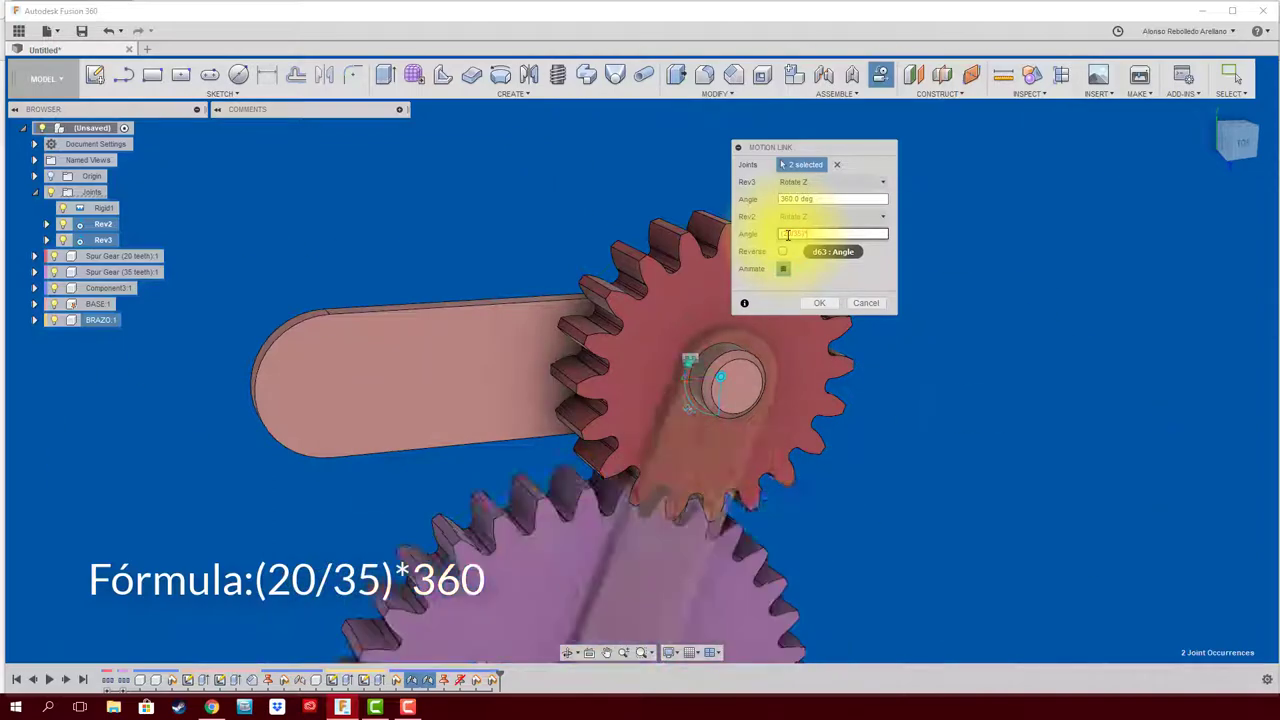
text((20/35)*360)
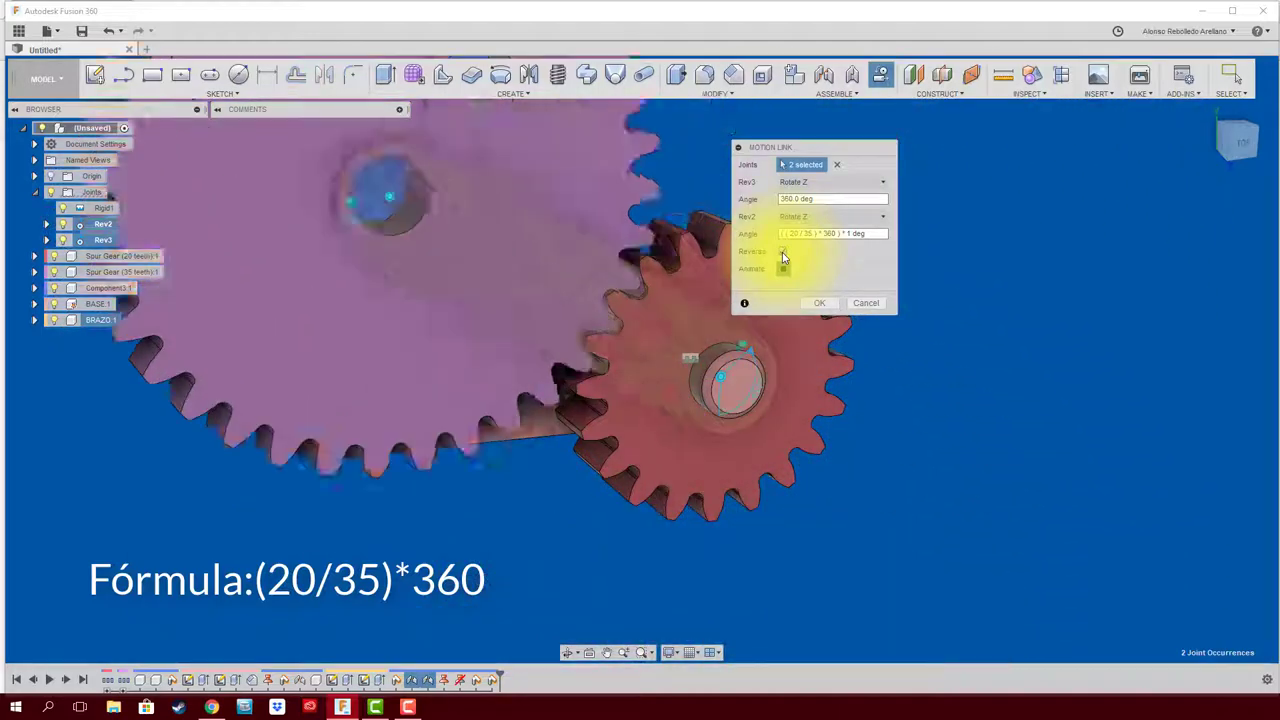
click(821, 303)
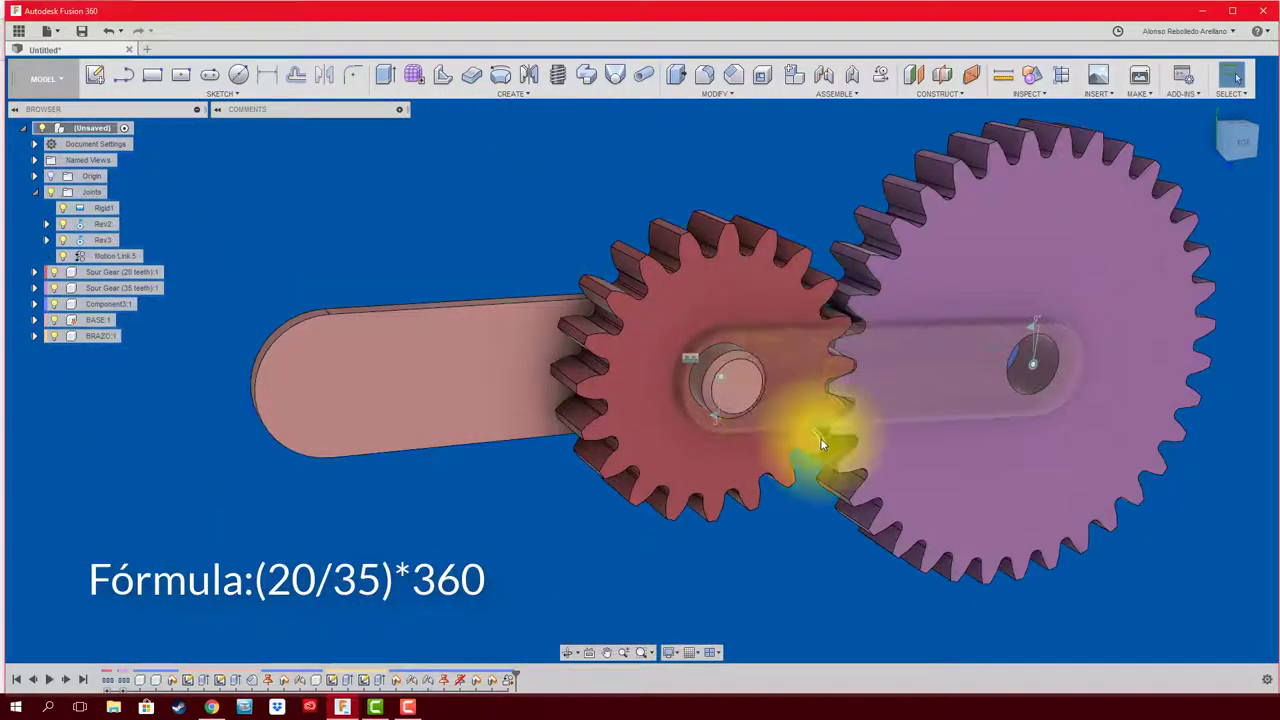
Step: Rotate the arm from the top view to check the gears follow, then tilt to 3D
click(1240, 150)
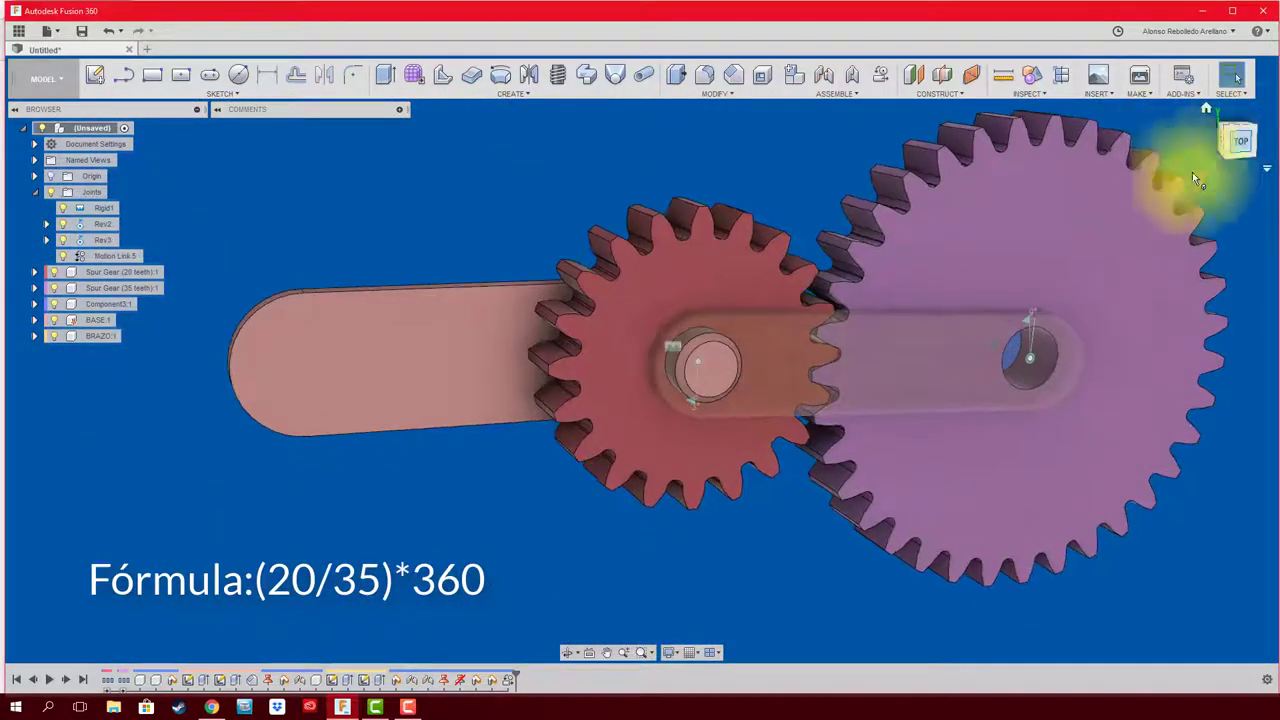
mouse_move(772, 430)
mouse_down()
mouse_move(684, 476)
mouse_move(560, 434)
mouse_move(537, 221)
mouse_move(571, 251)
mouse_move(584, 344)
mouse_move(593, 298)
mouse_move(738, 366)
mouse_move(729, 480)
mouse_move(471, 386)
mouse_move(714, 277)
mouse_move(868, 470)
mouse_up()
scroll(651, 400, up, 3)
scroll(400, 277, down, 2)
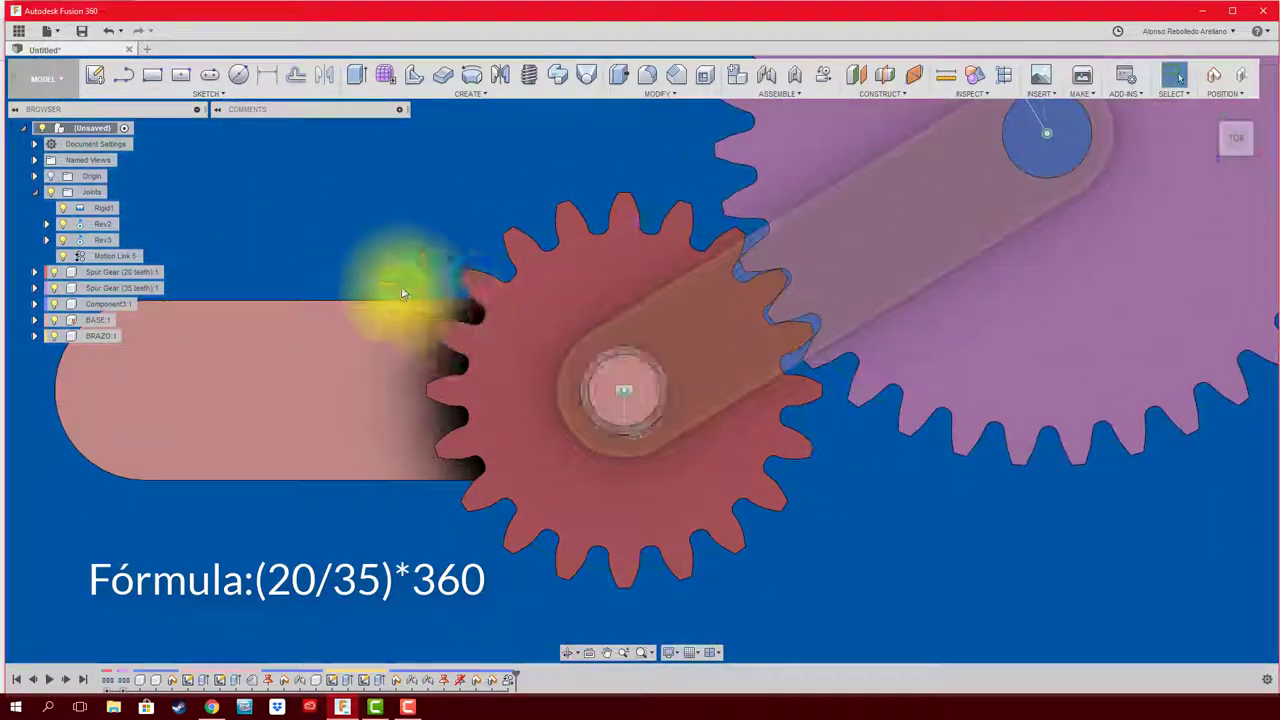
mouse_move(400, 277)
shift+middle_down()
mouse_move(360, 262)
mouse_move(390, 240)
shift+middle_up()
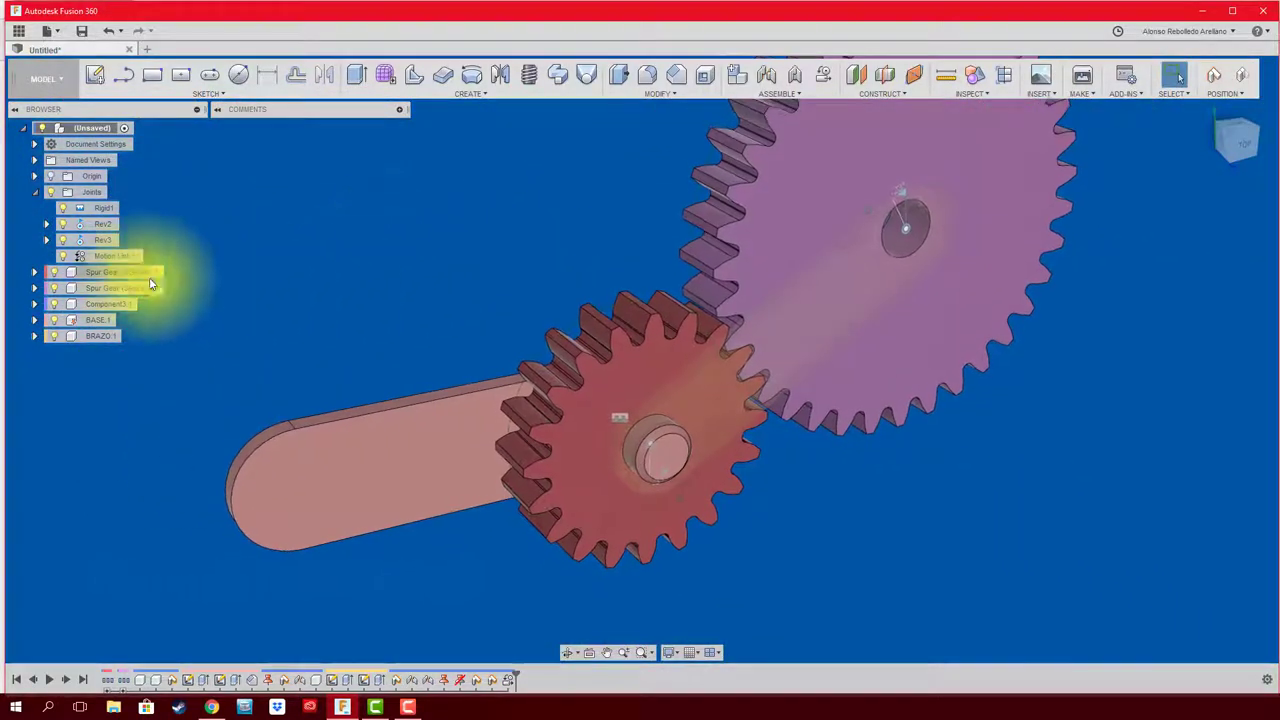
Step: Edit Motion Link 5 to reverse the gear direction, then animate the Rev3 joint
right_click(121, 259)
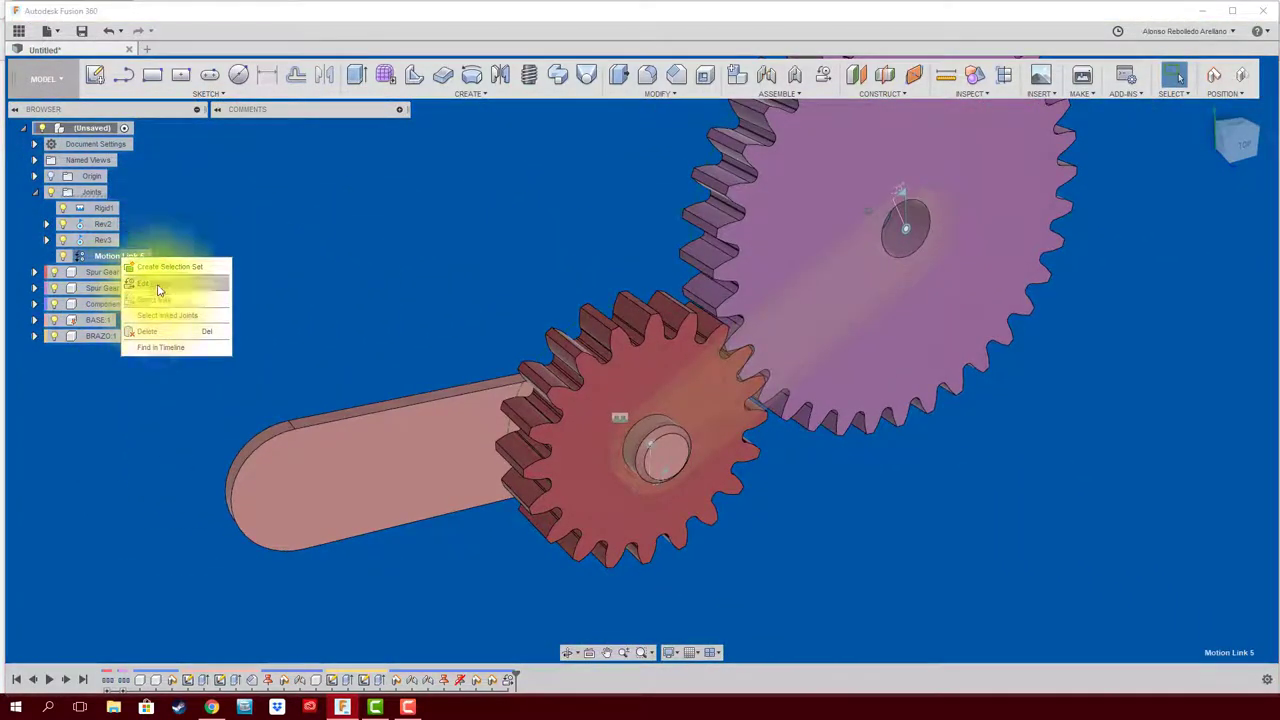
click(157, 288)
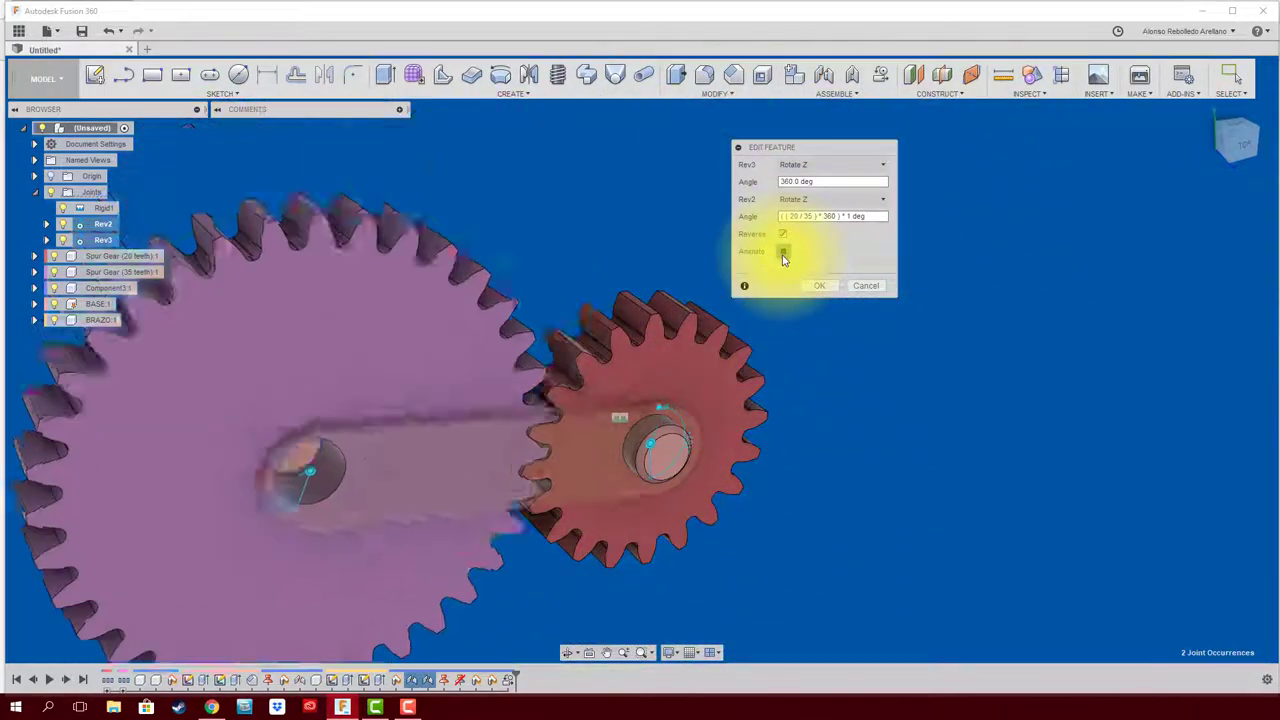
click(866, 289)
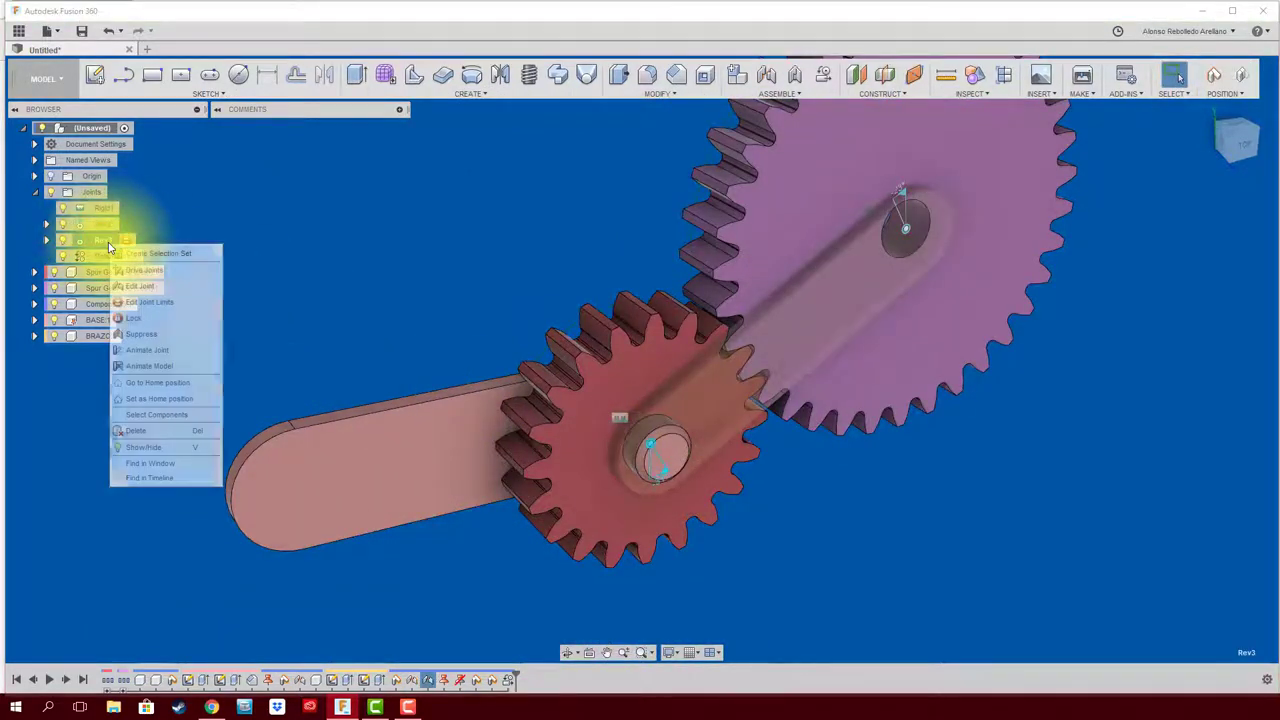
click(170, 368)
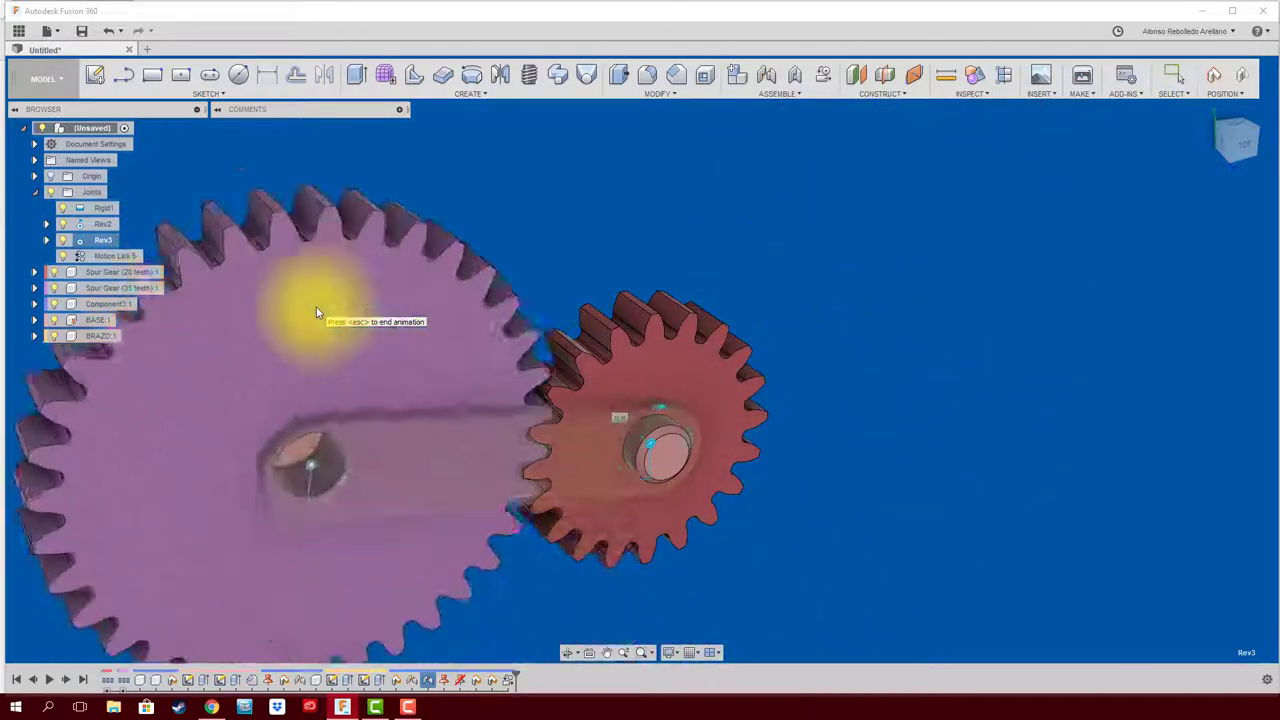